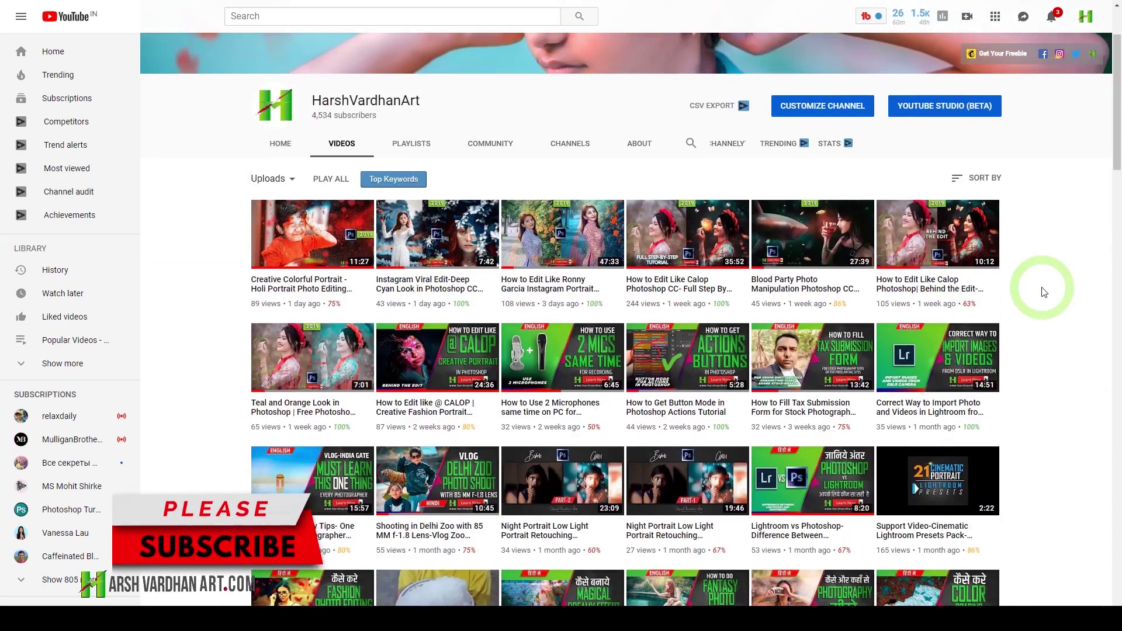
Browse through the channel's uploaded videos, from the newest uploads down to those over a year old.
scroll(1044, 292, "down", 1)
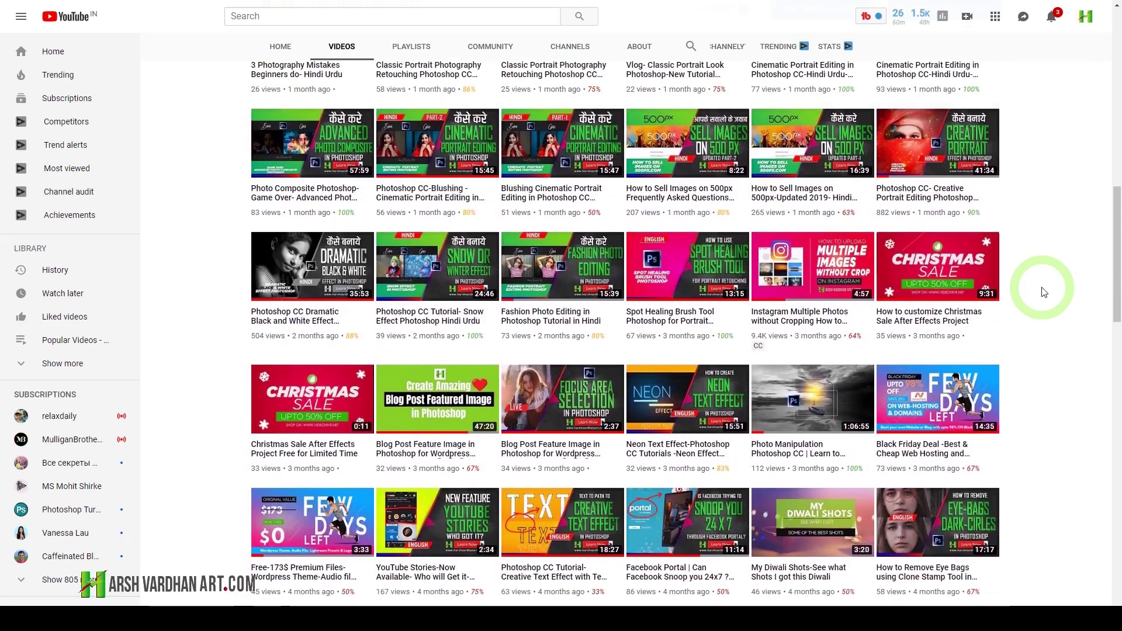
scroll(1044, 292, "down", 4)
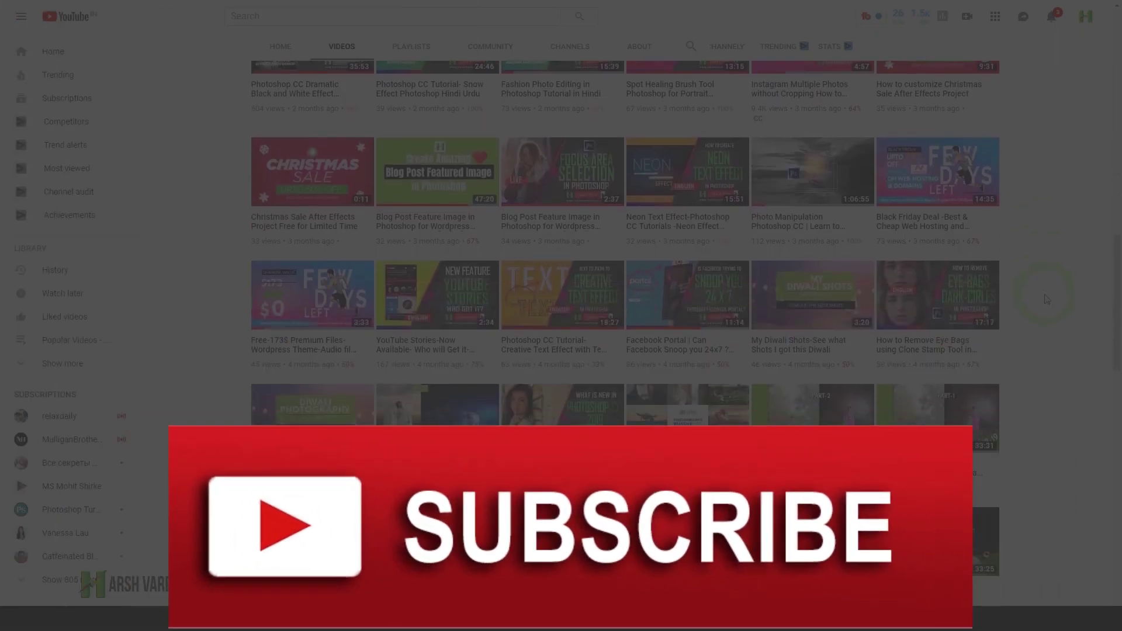
scroll(1046, 300, "down", 2)
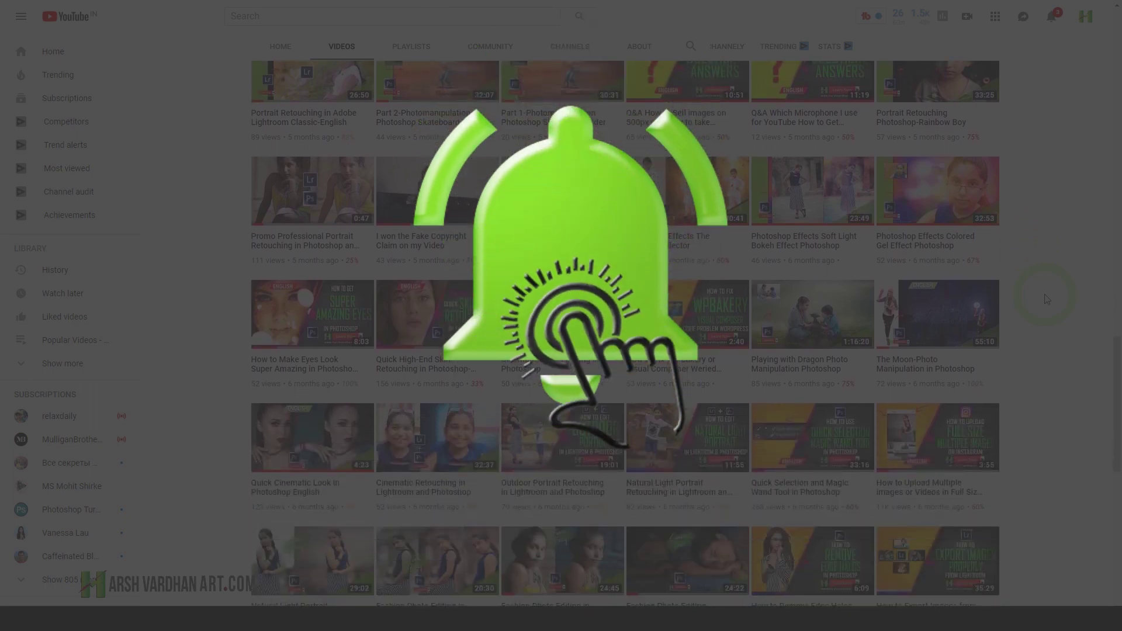
scroll(1046, 299, "down", 3)
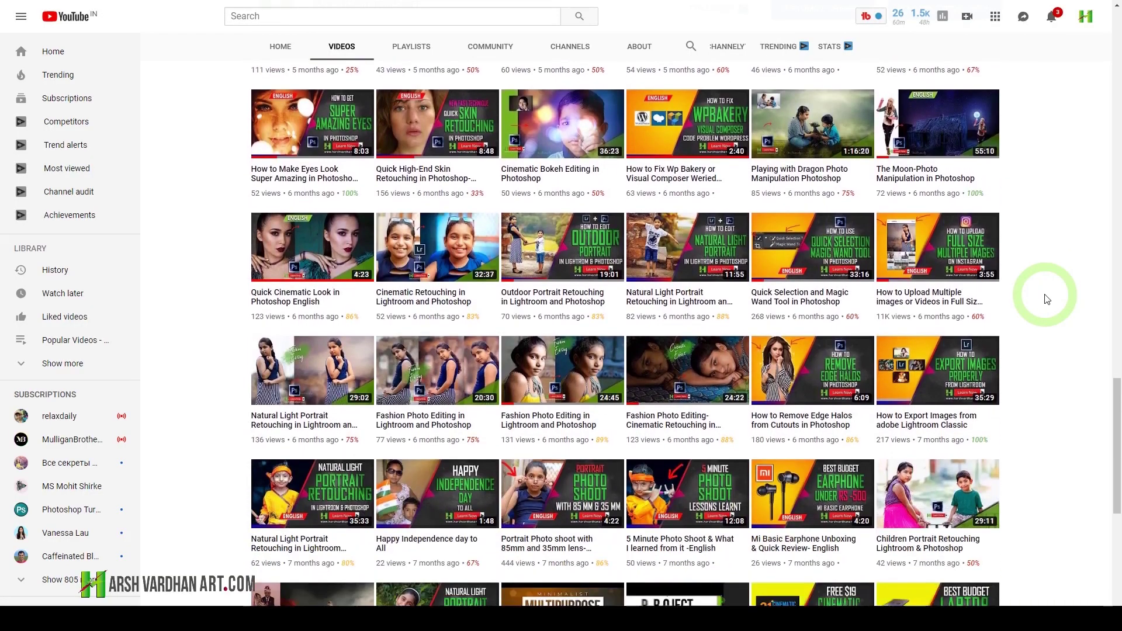
scroll(1046, 299, "down", 1)
scroll(1046, 299, "down", 5)
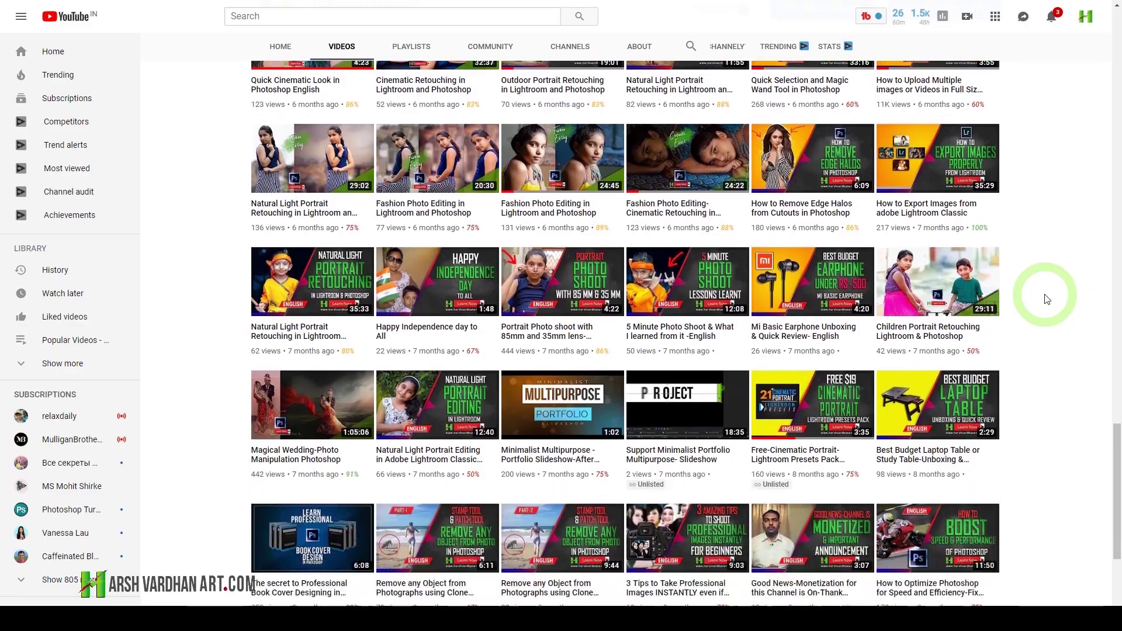
scroll(1046, 300, "down", 3)
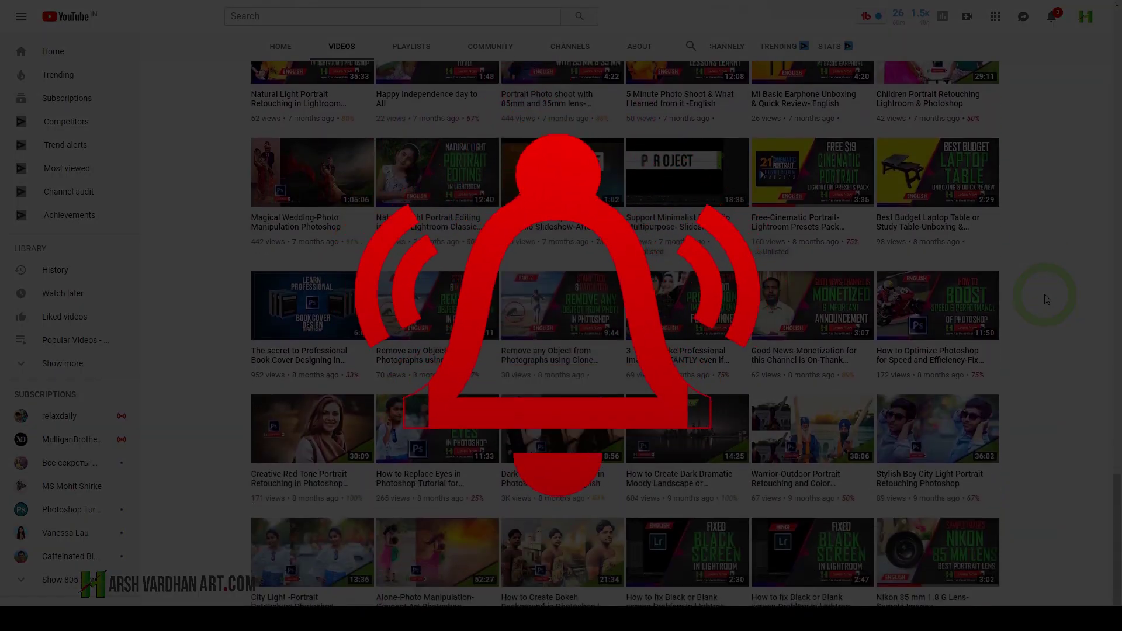
scroll(1046, 299, "down", 4)
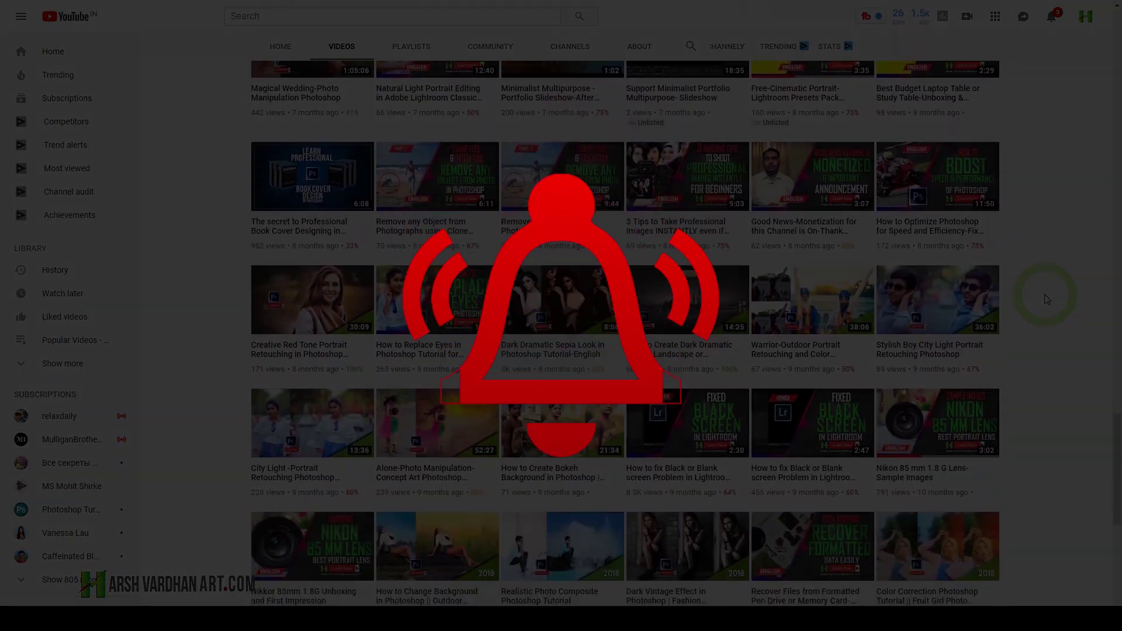
scroll(1047, 299, "down", 7)
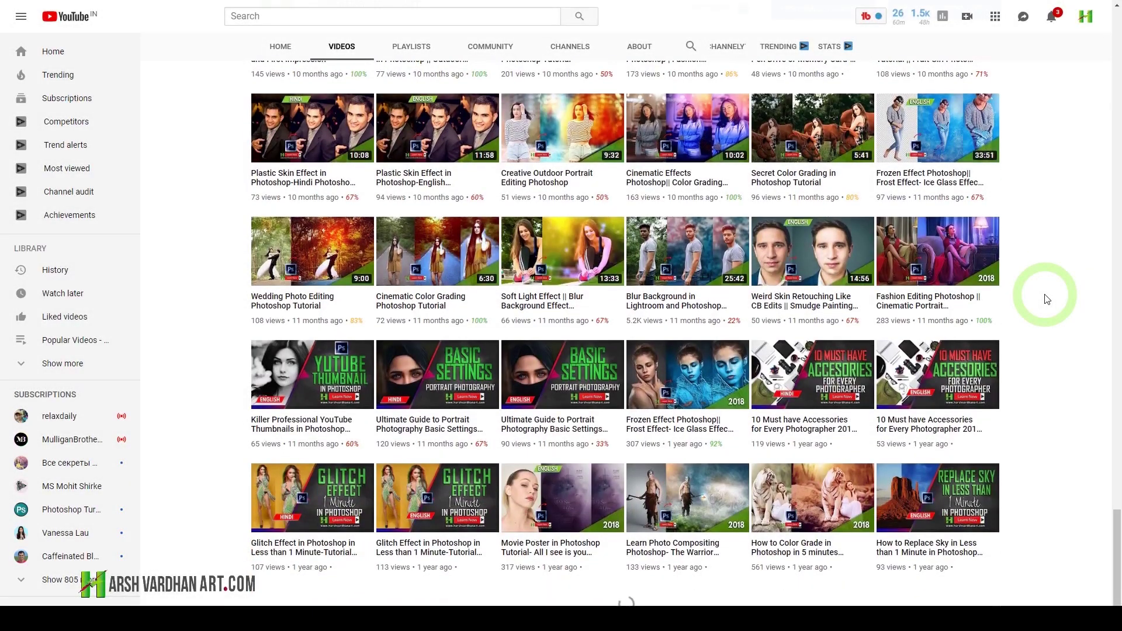
scroll(1046, 299, "down", 4)
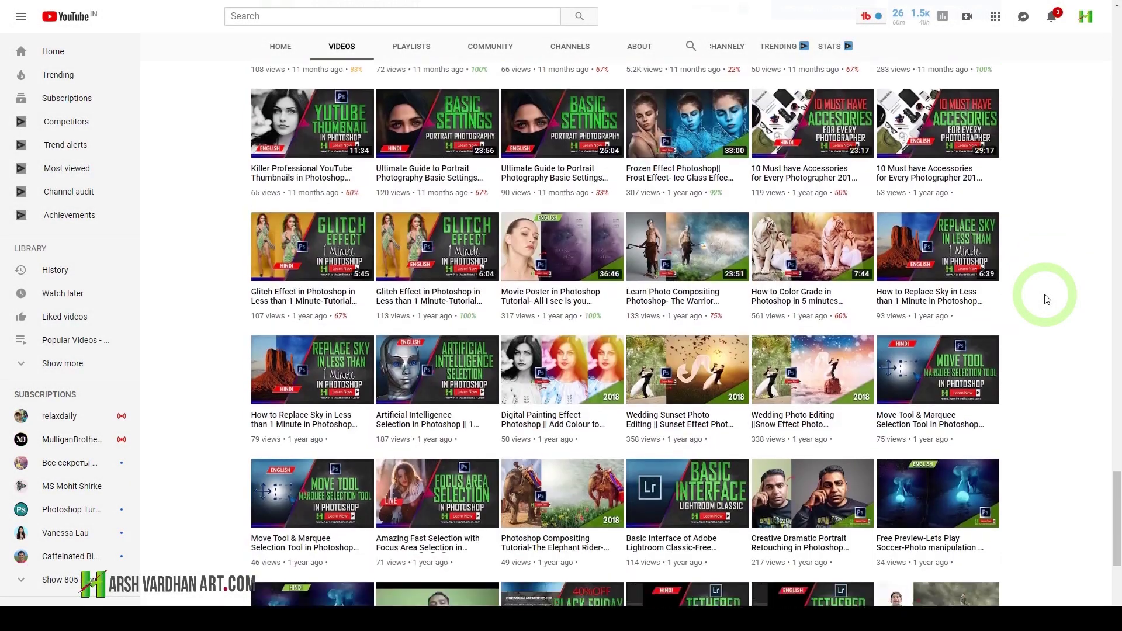
scroll(1046, 299, "down", 2)
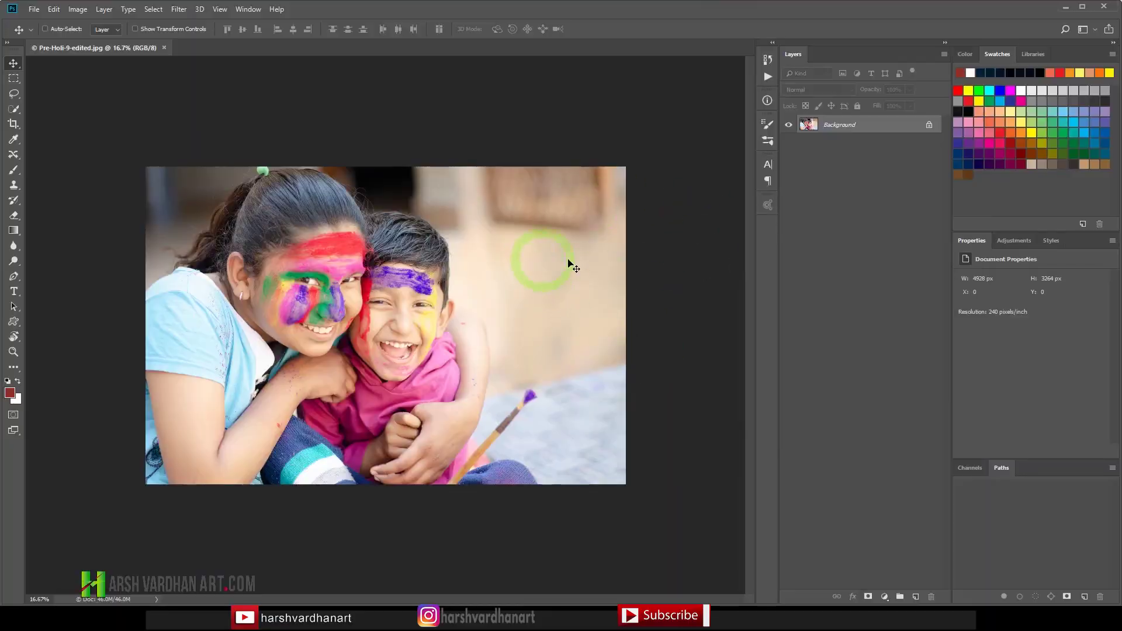
Show the list of available actions down to the Teal & Orange Look set.
left_click(769, 79)
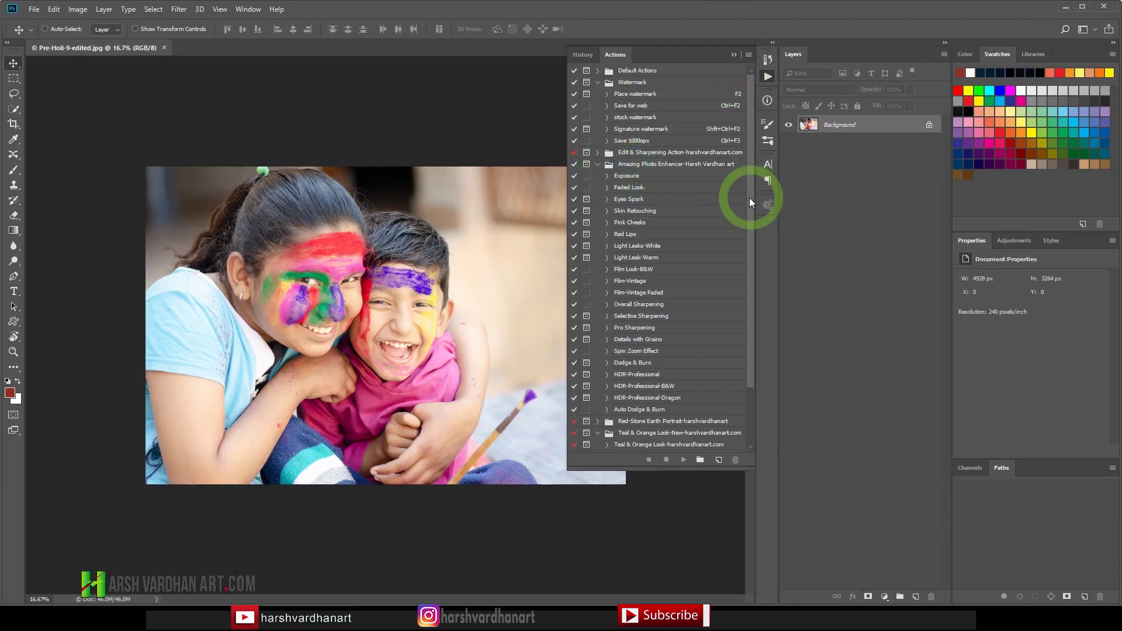
left_click_drag(753, 200, 745, 263)
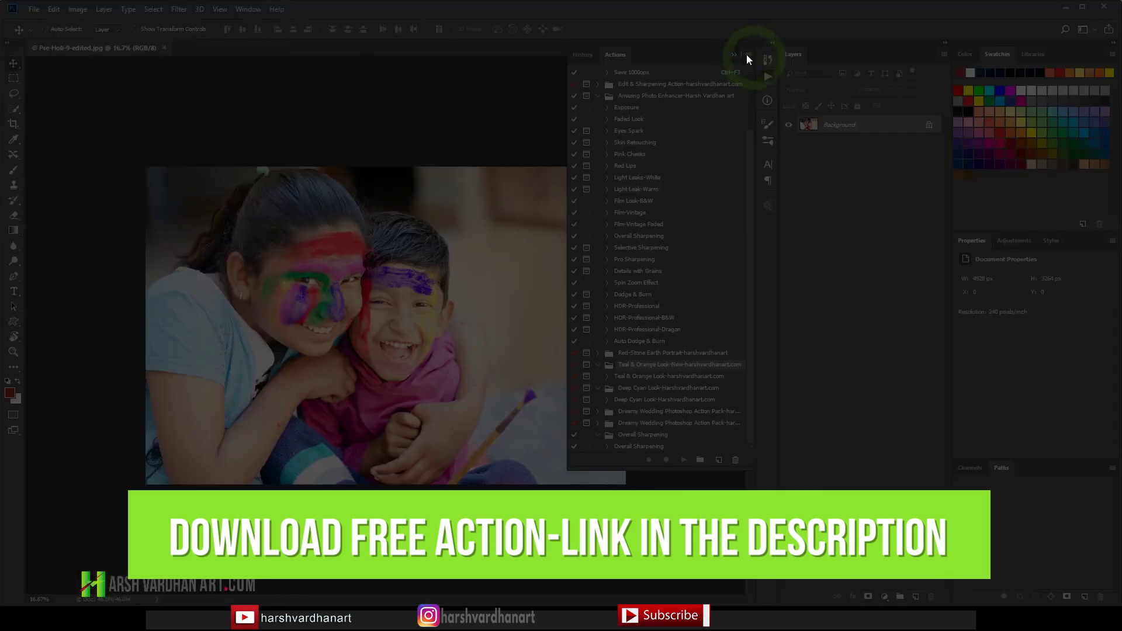
left_click(748, 54)
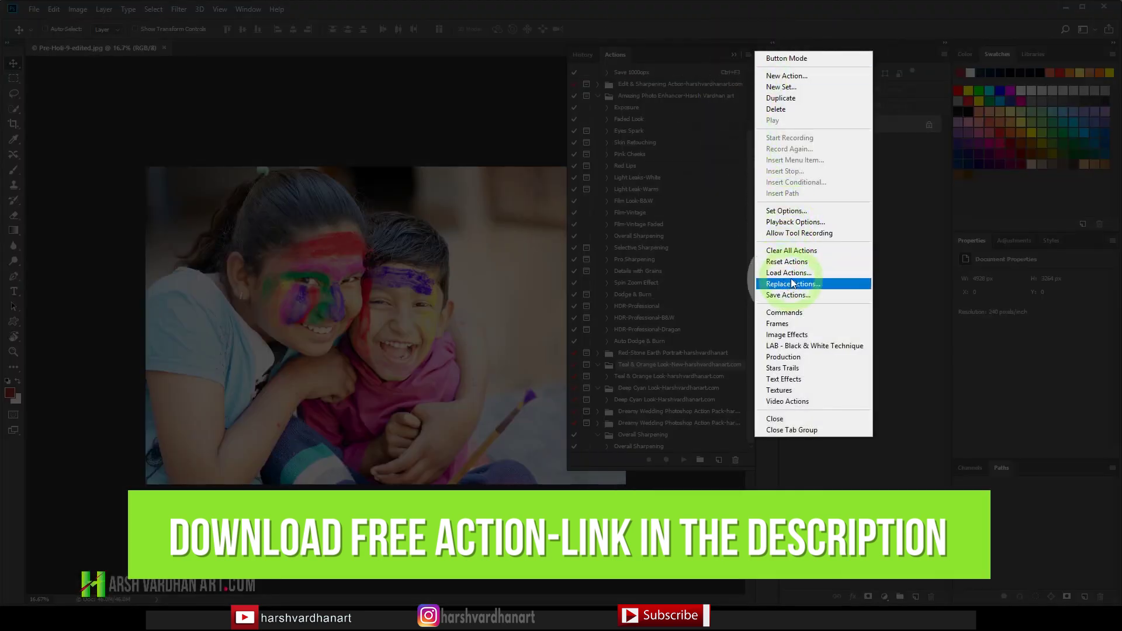
left_click(812, 273)
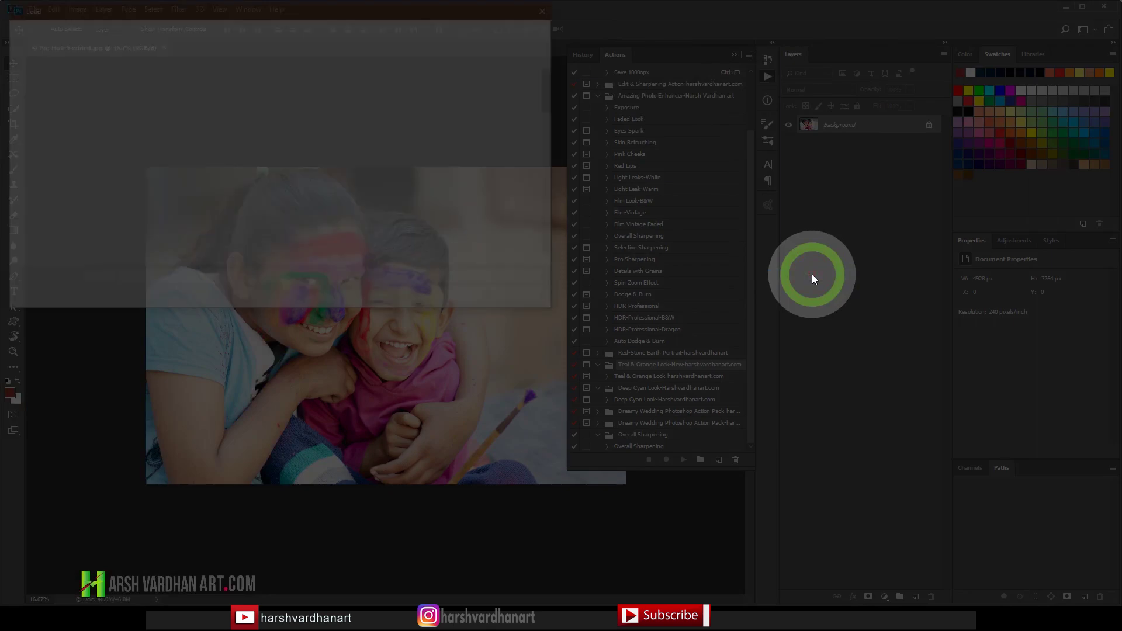
left_click(383, 142)
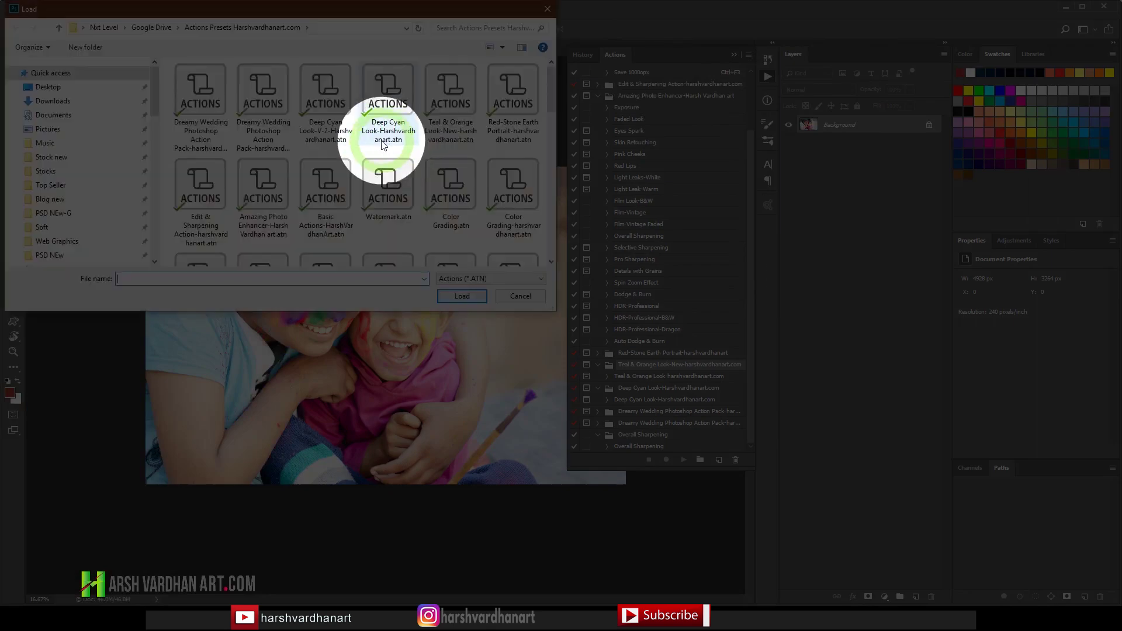
left_click(446, 124)
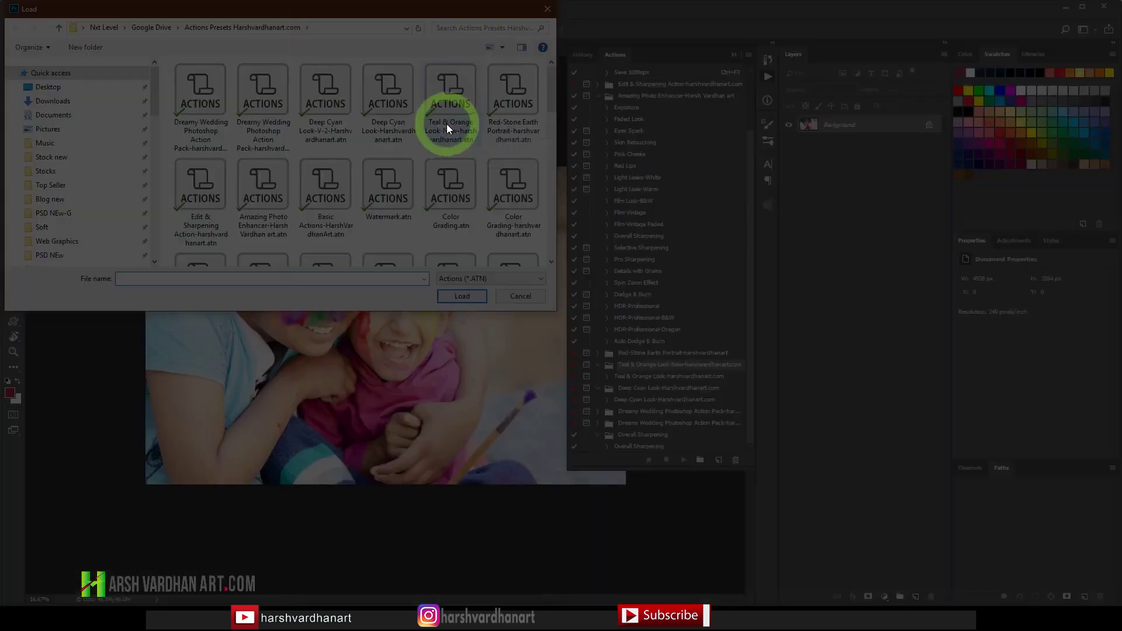
left_click(450, 130)
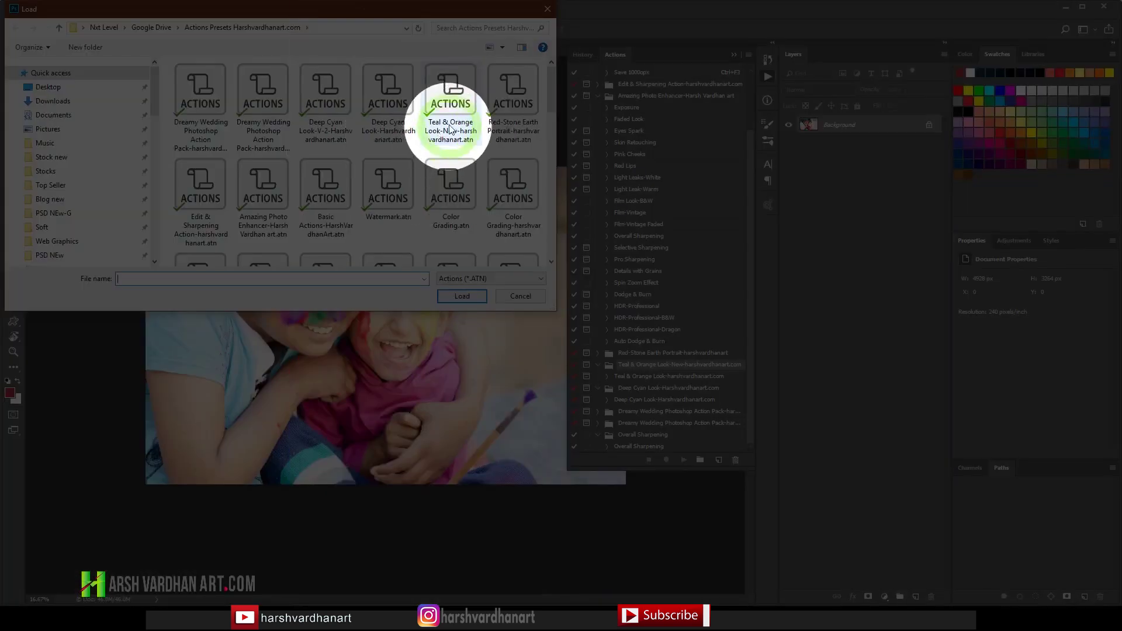
left_click(461, 297)
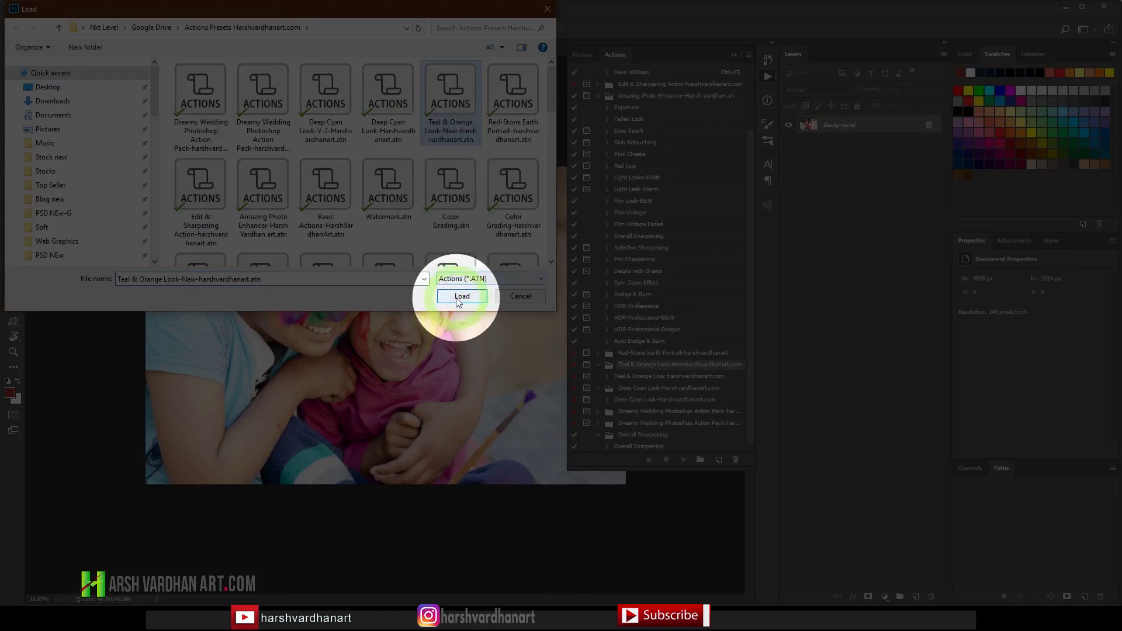
left_click(514, 298)
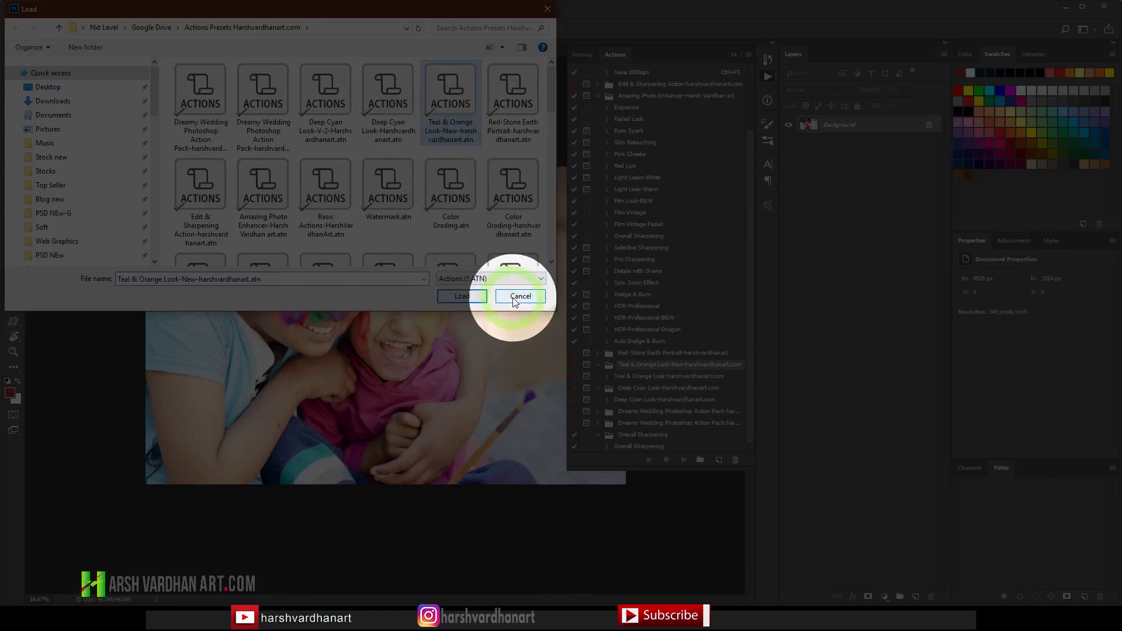
left_click(464, 299)
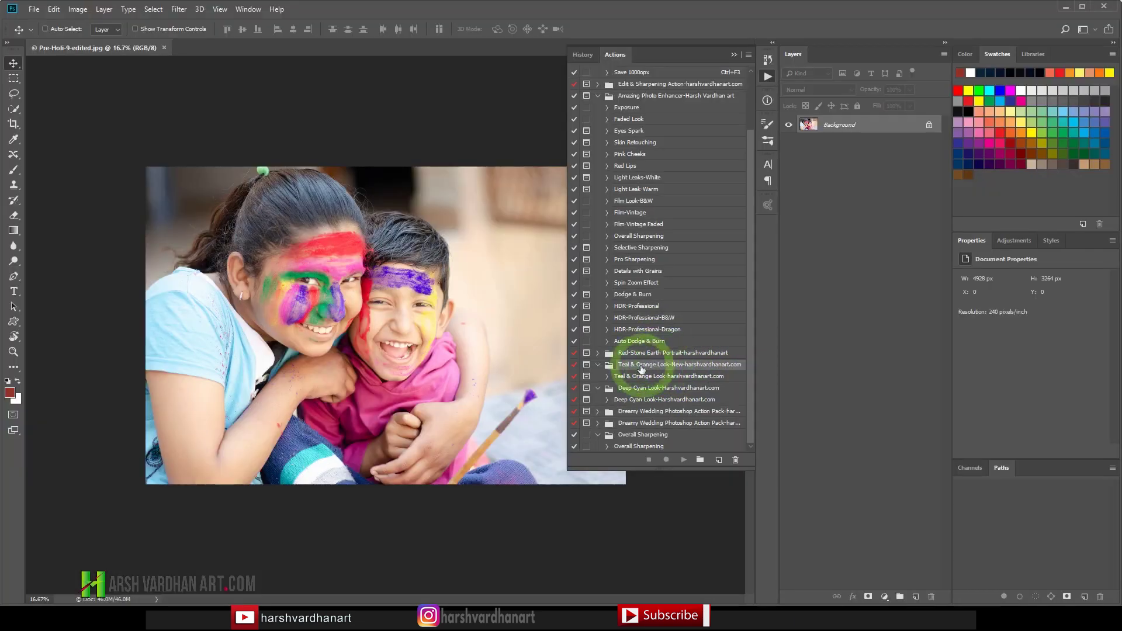
Play the Teal & Orange Look action through to the end, setting the Camera Raw temperature to -11, and collapse the action list.
left_click(646, 376)
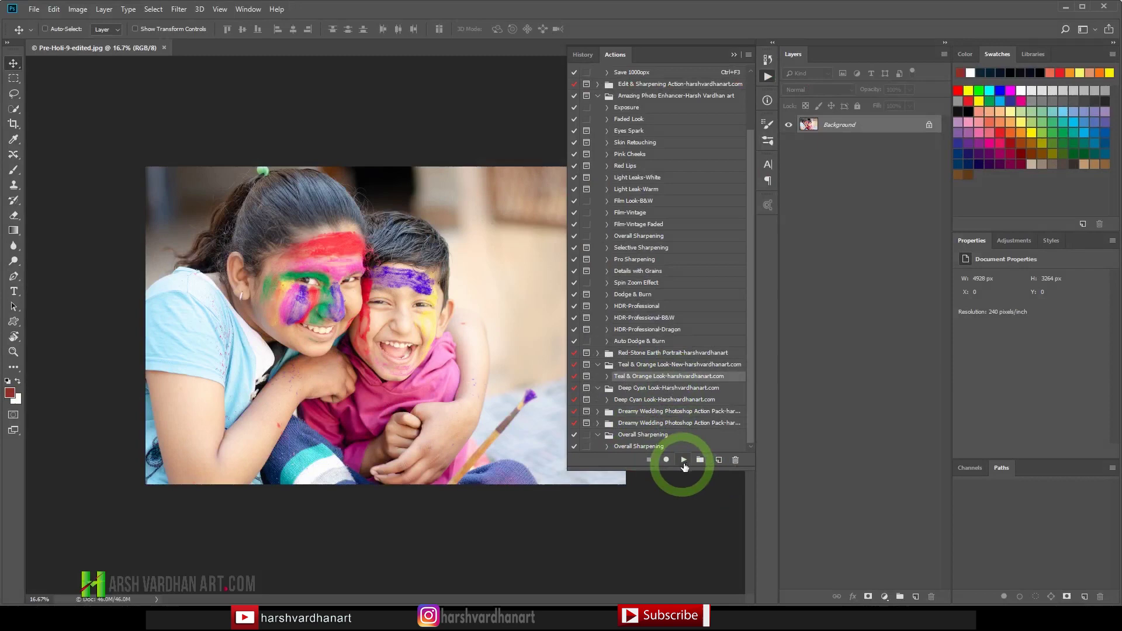
left_click(684, 460)
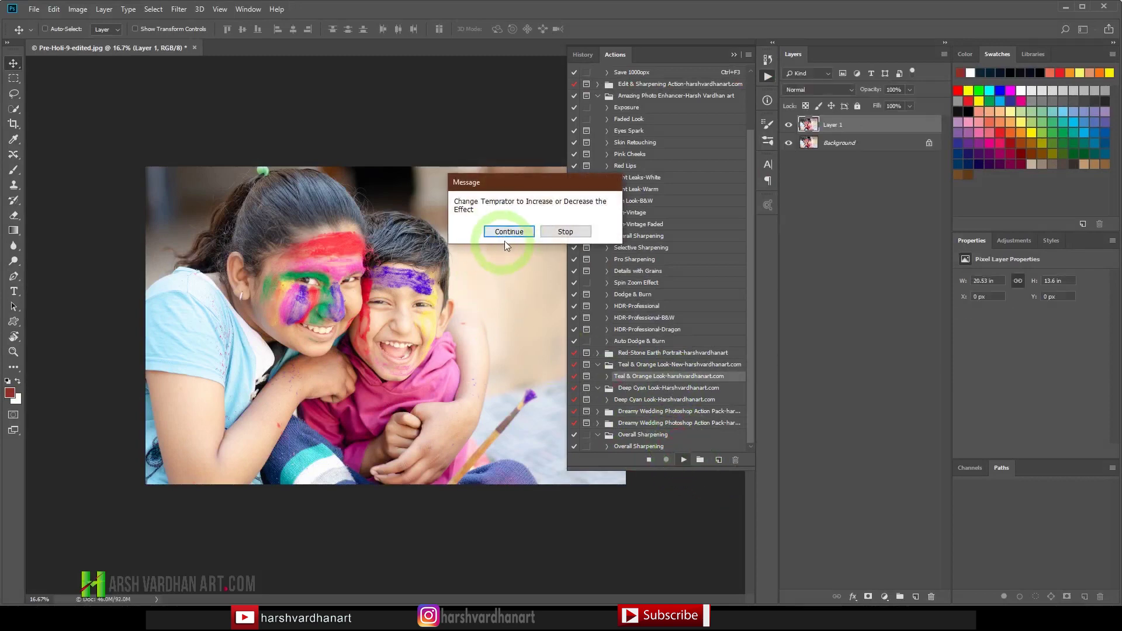
left_click(515, 232)
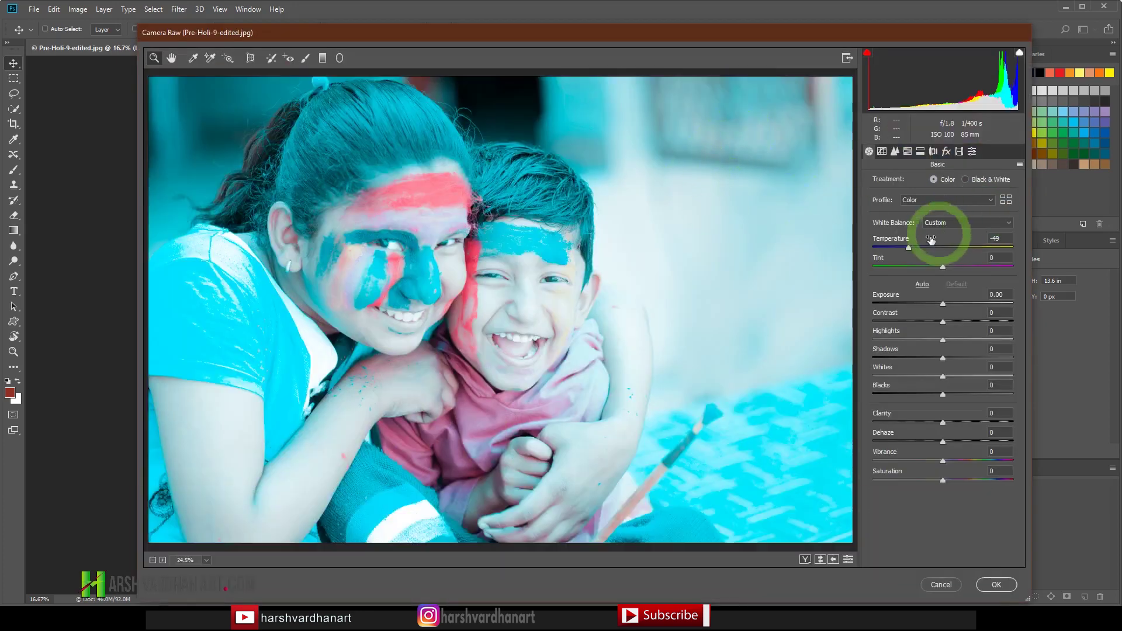
left_click_drag(909, 250, 935, 253)
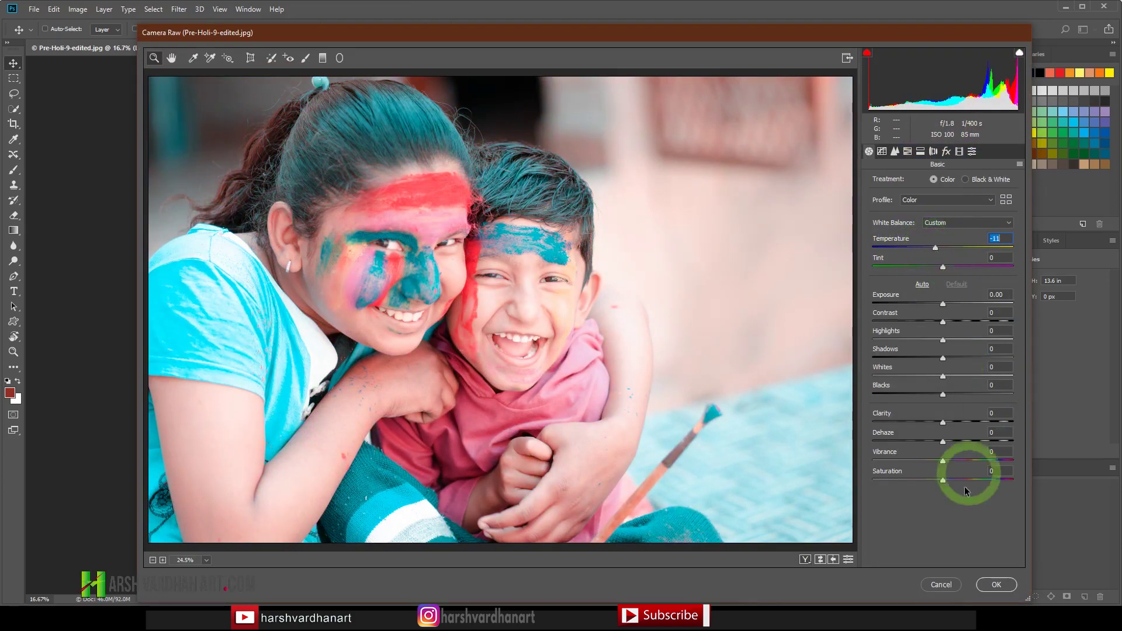
left_click(996, 584)
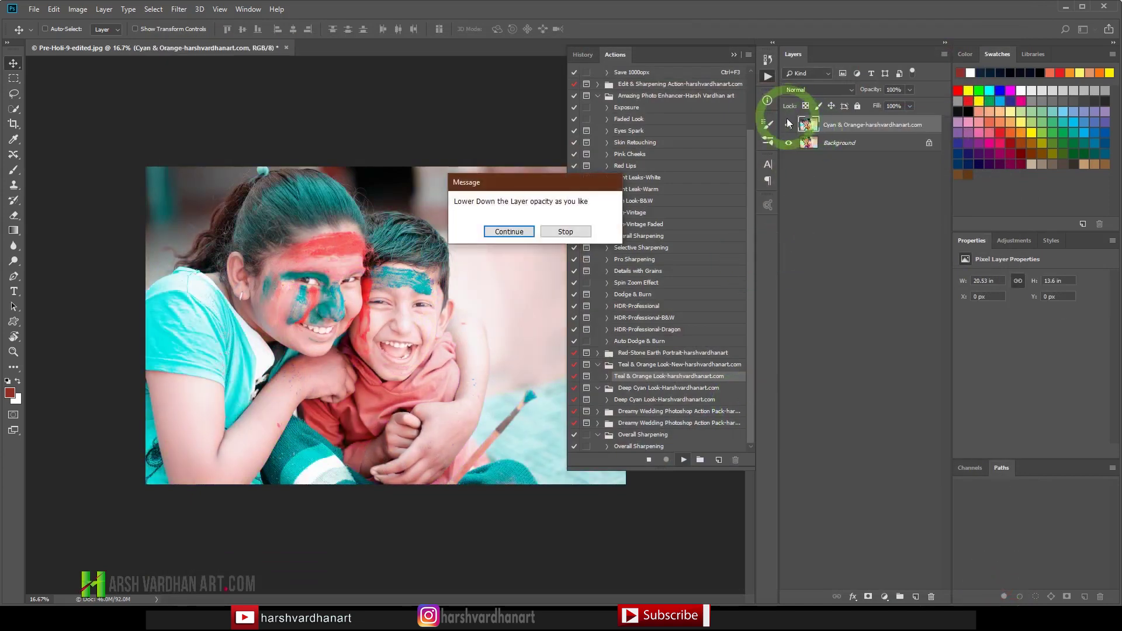
left_click(509, 232)
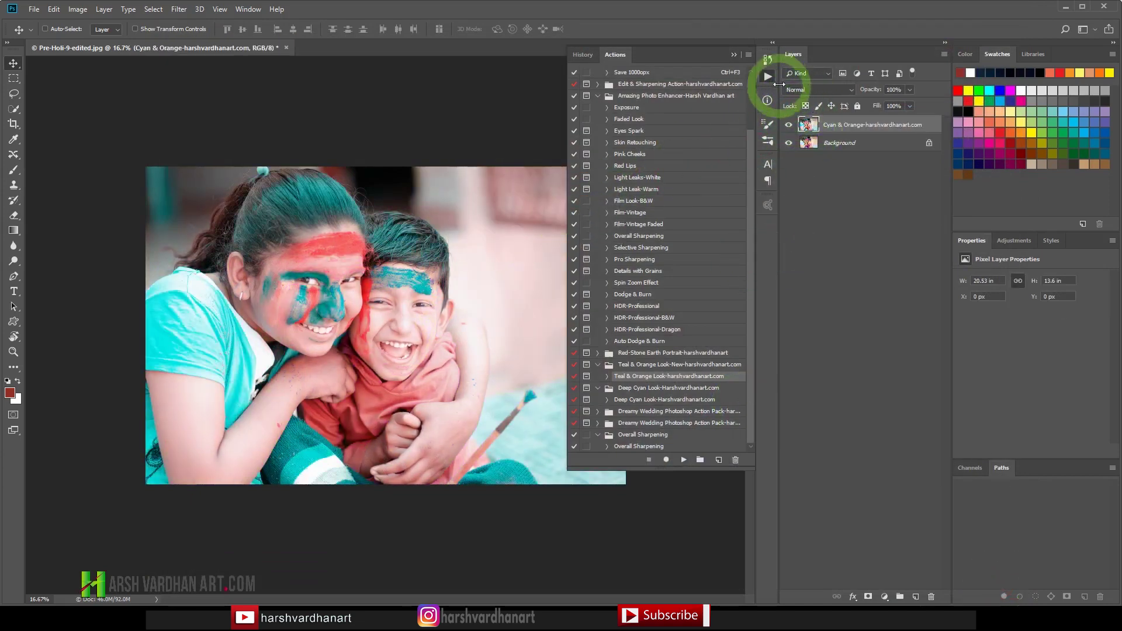
left_click(767, 76)
Add a Curves adjustment layer above the Cyan & Orange layer and pull the RGB curve's midtones down to darken the photo.
key("ctrl+space")
left_click_drag(467, 308, 450, 350)
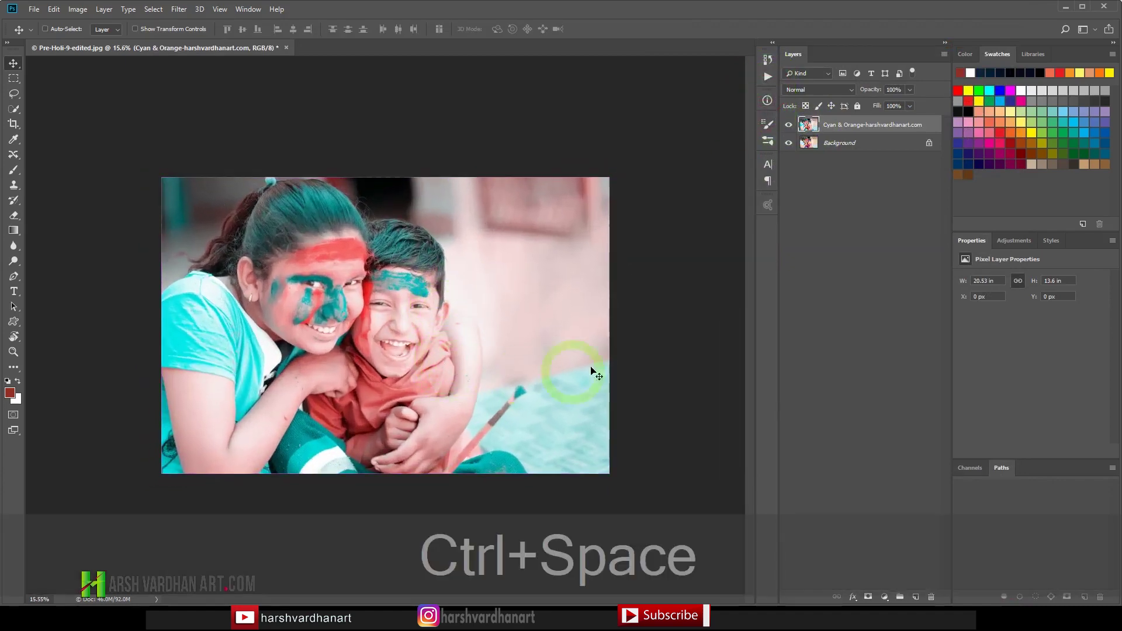
left_click(862, 314)
left_click(1046, 272)
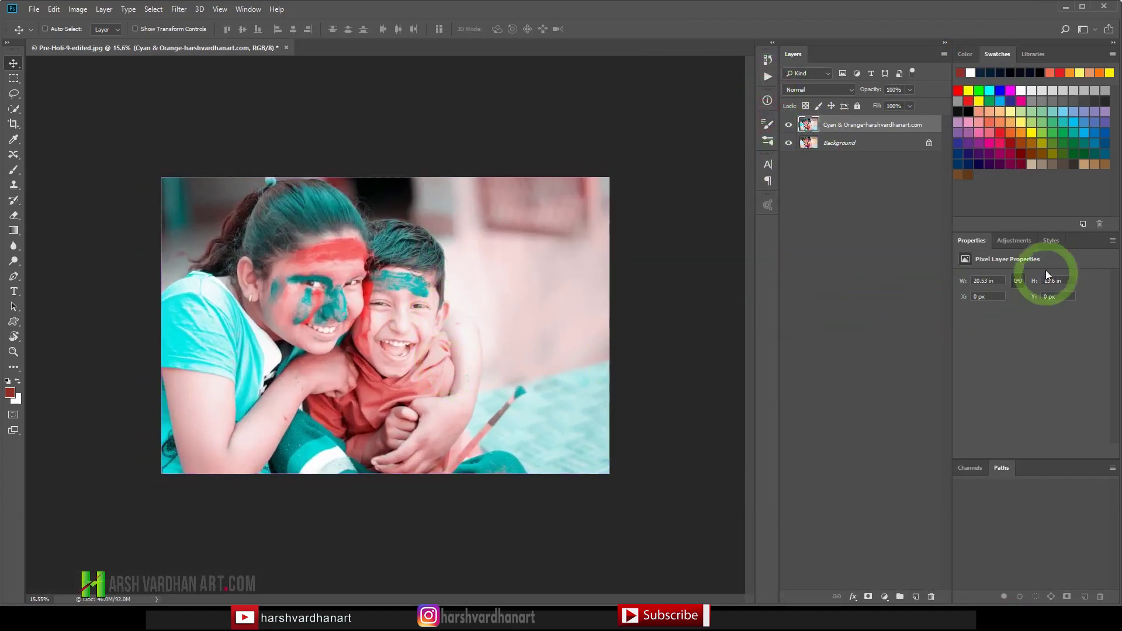
left_click(1012, 241)
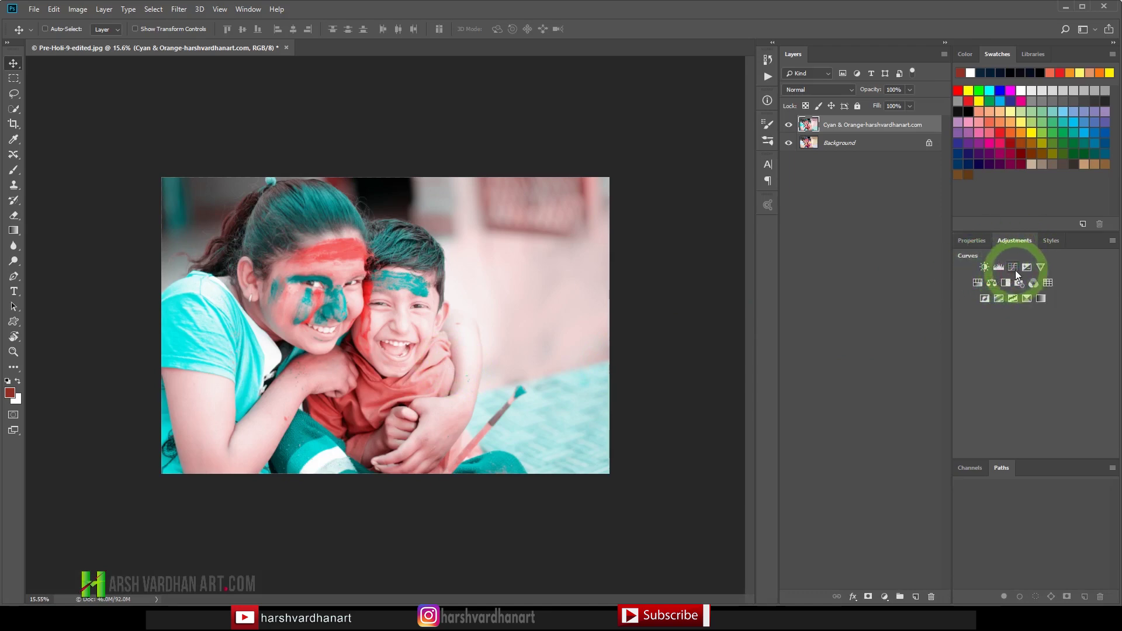
left_click(1013, 267)
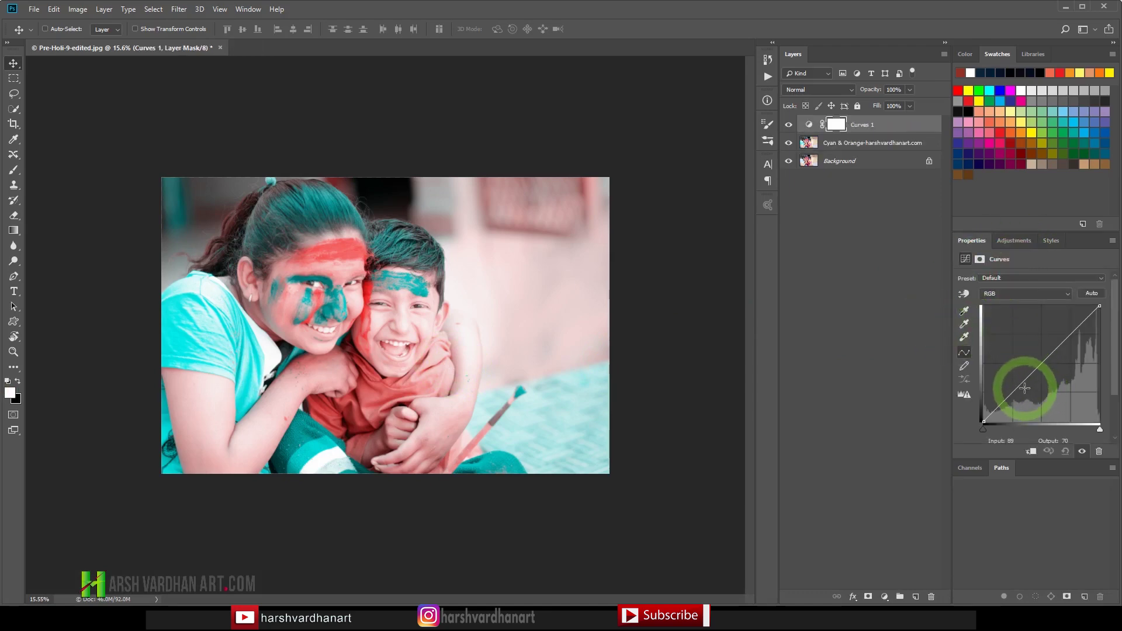
left_click_drag(1043, 364, 1059, 366)
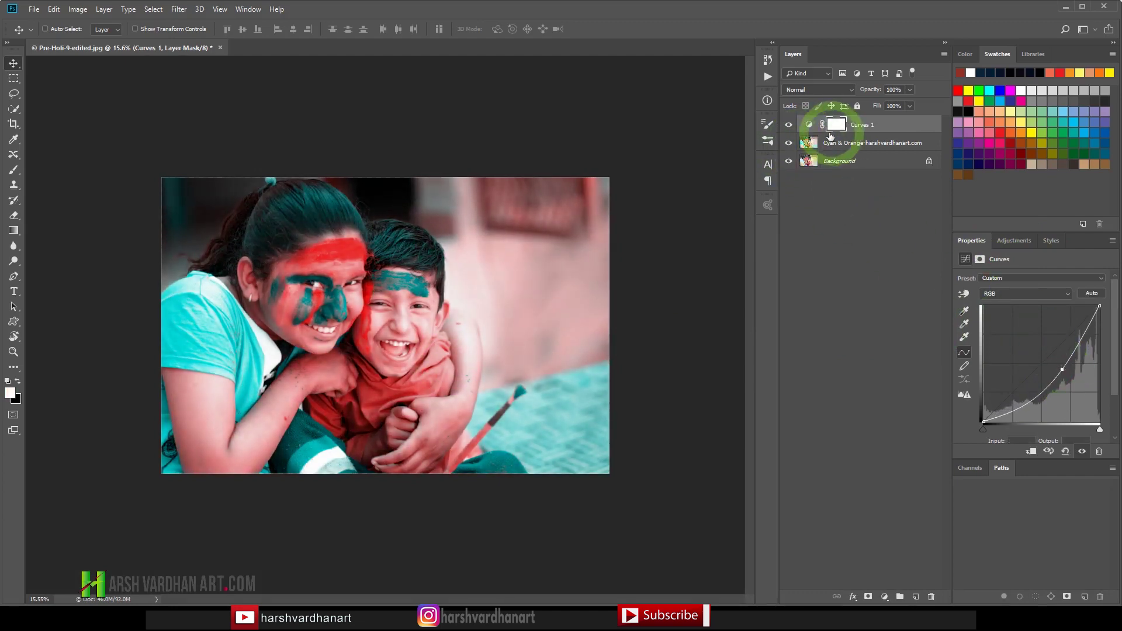
Set up a Soft Round brush with black as the foreground colour and 30% opacity for painting on the Curves 1 mask.
left_click(13, 173)
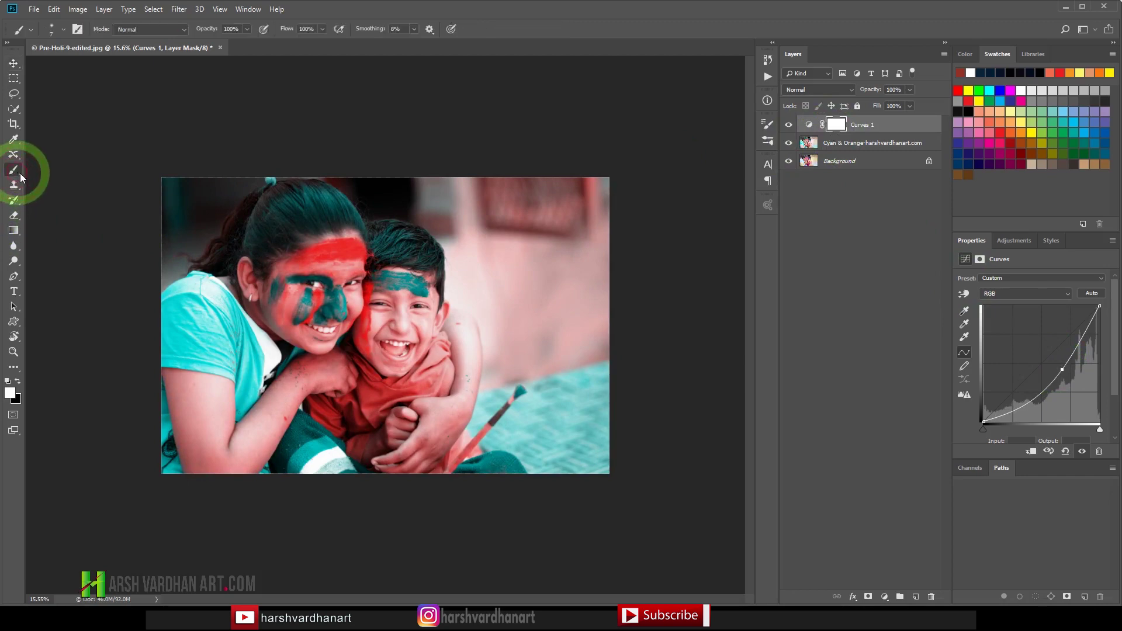
left_click(18, 382)
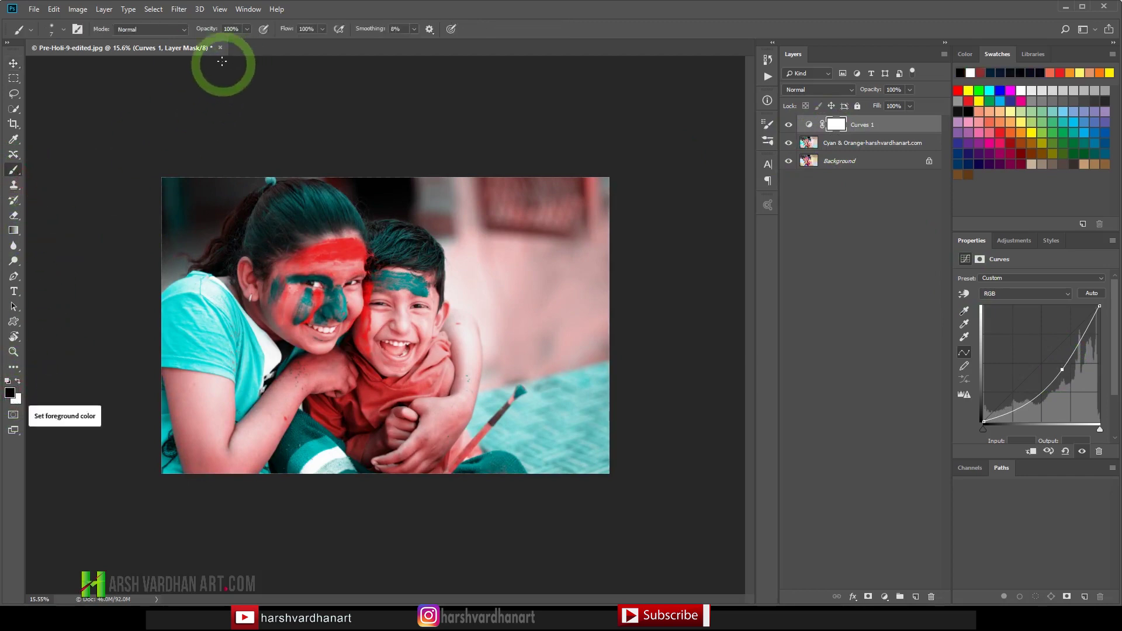
key("3")
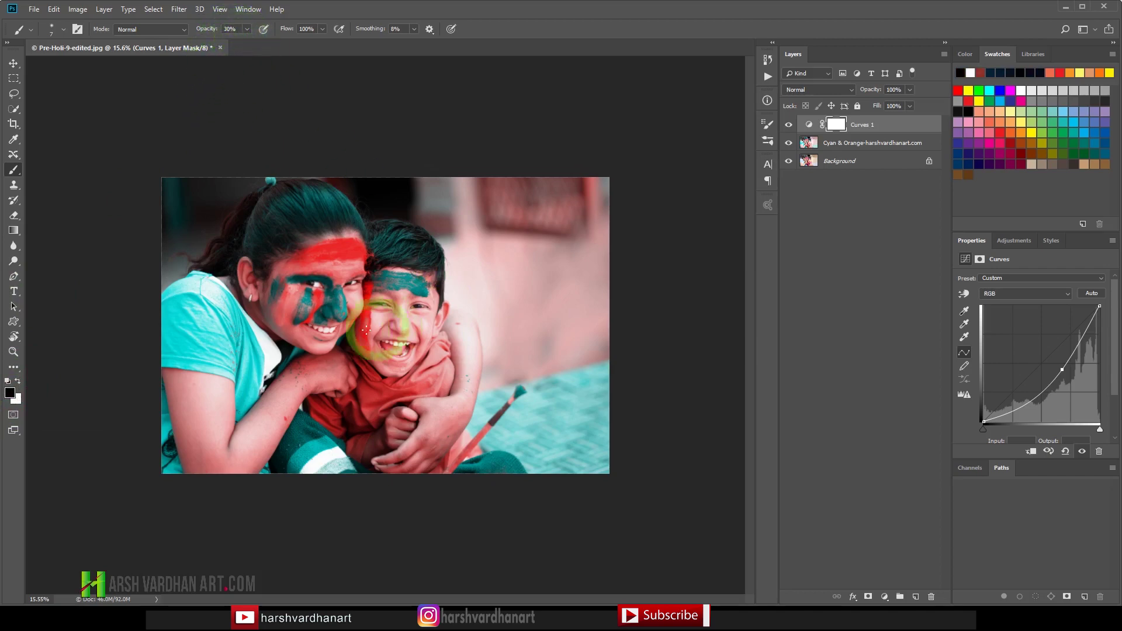
left_click_drag(367, 336, 301, 319)
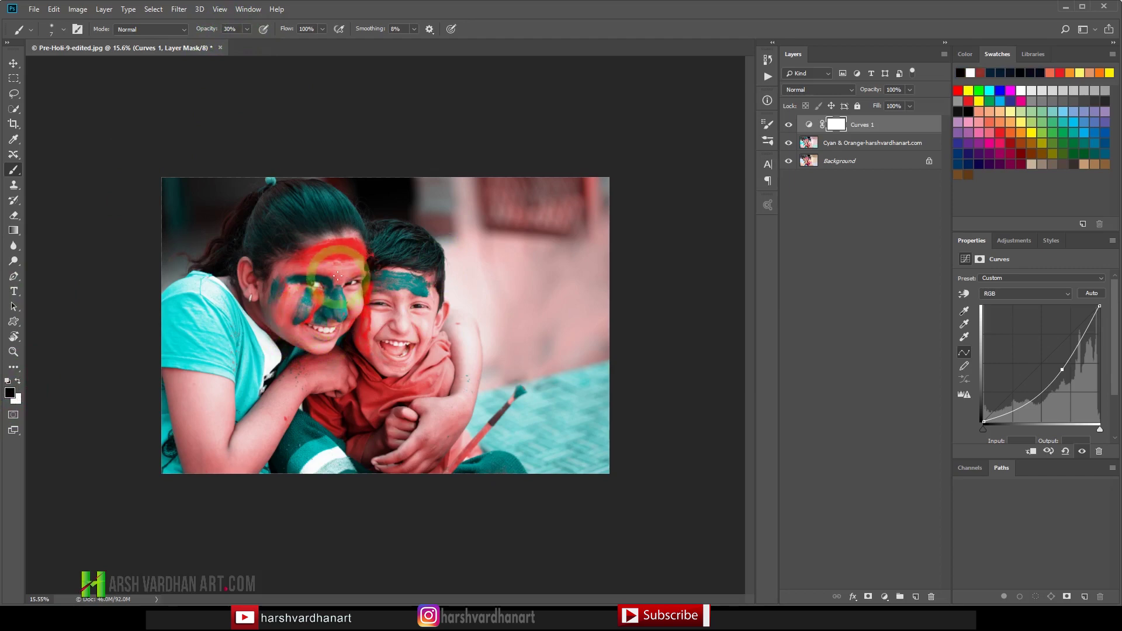
right_click(360, 270)
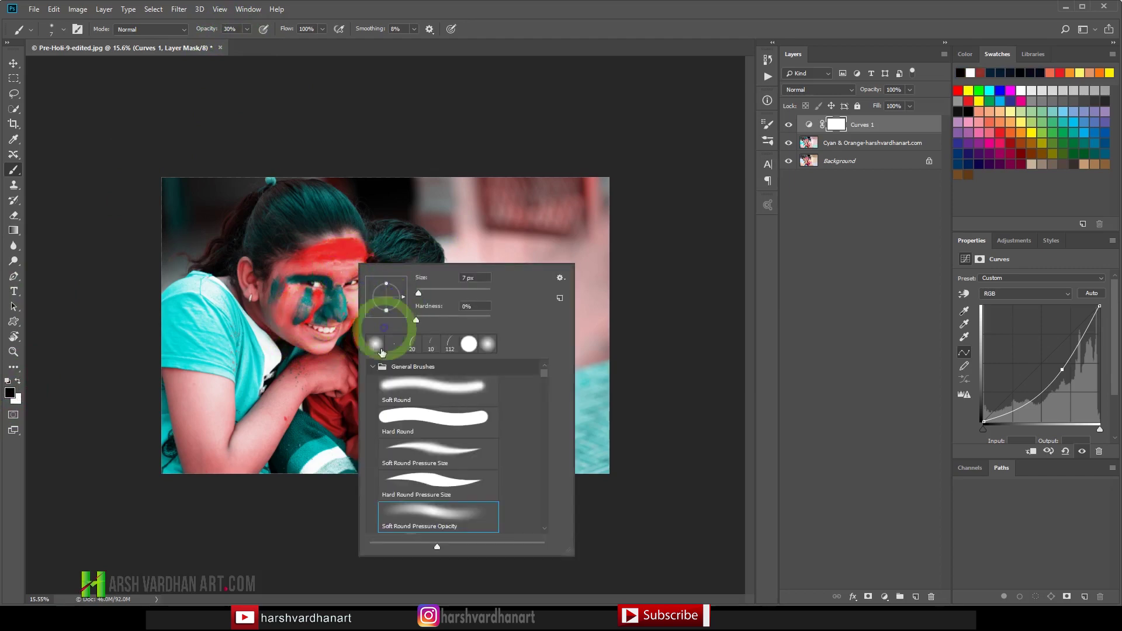
left_click(427, 393)
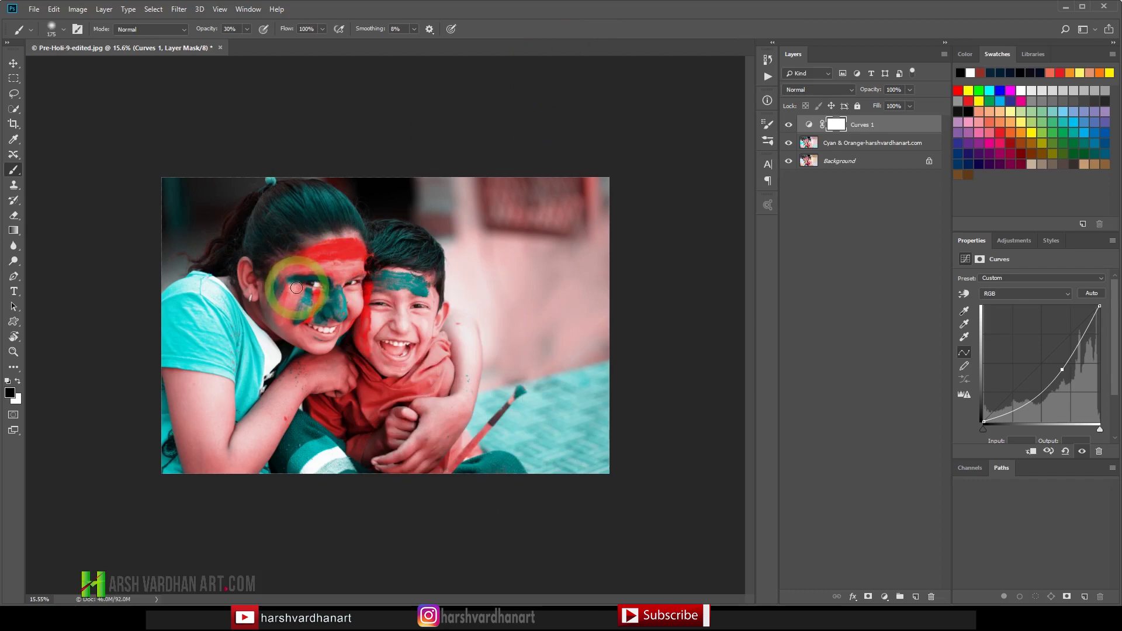
Paint black on the Curves 1 mask over the children's faces and bodies, enlarging the brush to 800 px, to soften the darkening.
mouse_move(302, 287)
left_mouse_down()
mouse_move(329, 271)
mouse_move(294, 324)
mouse_move(324, 266)
mouse_move(327, 315)
left_mouse_up()
key("bracketright")
key("bracketright")
key("bracketright")
key("bracketright")
key("bracketright")
mouse_move(404, 284)
left_mouse_down()
mouse_move(380, 338)
mouse_move(383, 370)
mouse_move(401, 370)
mouse_move(330, 384)
mouse_move(349, 374)
mouse_move(266, 419)
mouse_move(247, 448)
mouse_move(302, 384)
mouse_move(209, 415)
mouse_move(210, 386)
mouse_move(226, 469)
mouse_move(258, 446)
mouse_move(408, 413)
mouse_move(401, 455)
mouse_move(443, 408)
mouse_move(458, 343)
mouse_move(356, 343)
mouse_move(309, 254)
mouse_move(260, 290)
mouse_move(299, 236)
mouse_move(347, 239)
mouse_move(356, 310)
mouse_move(415, 290)
mouse_move(379, 337)
mouse_move(302, 342)
mouse_move(381, 336)
mouse_move(299, 402)
mouse_move(391, 436)
mouse_move(385, 446)
mouse_move(411, 431)
mouse_move(445, 443)
left_mouse_up()
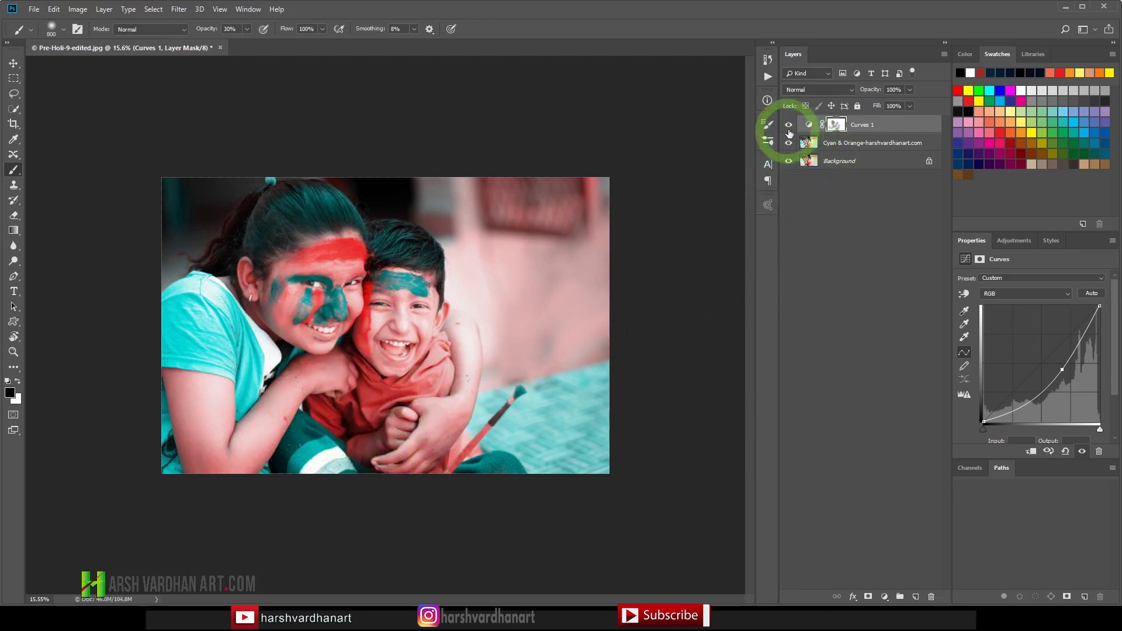
Compare the photo with the Curves 1 layer hidden and shown, and switch to the Move tool.
left_click(786, 128)
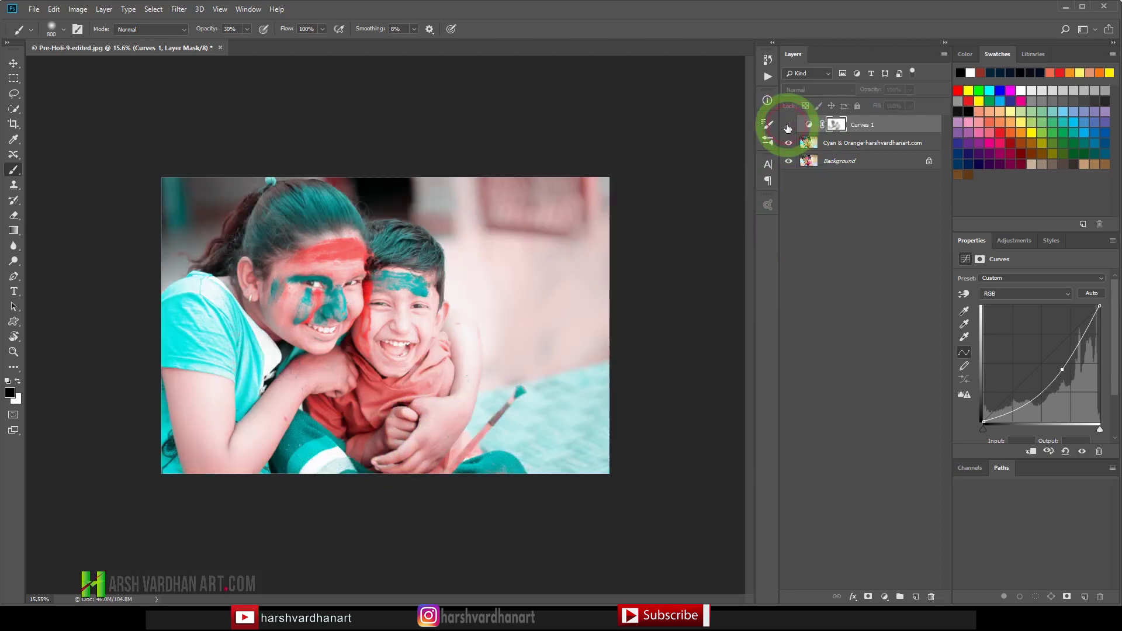
left_click(788, 126)
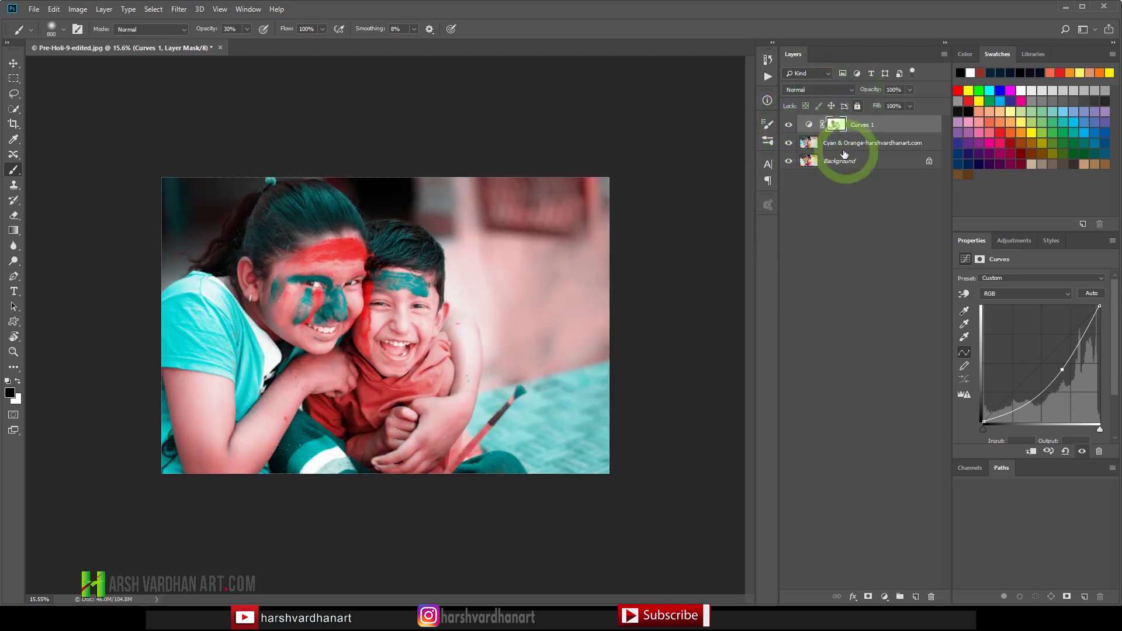
key("v")
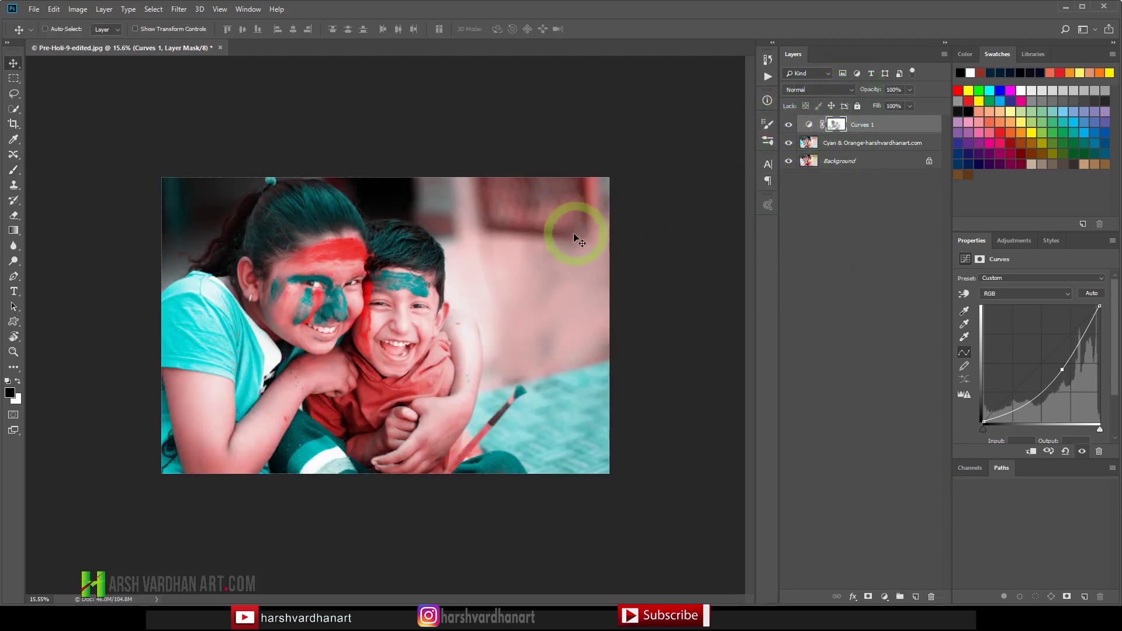
Place Snow-overlay-harshvardhanart.png from Bridge on top of the photo, scaled to about 31.7% so it extends past the edges.
key("alt+Tab")
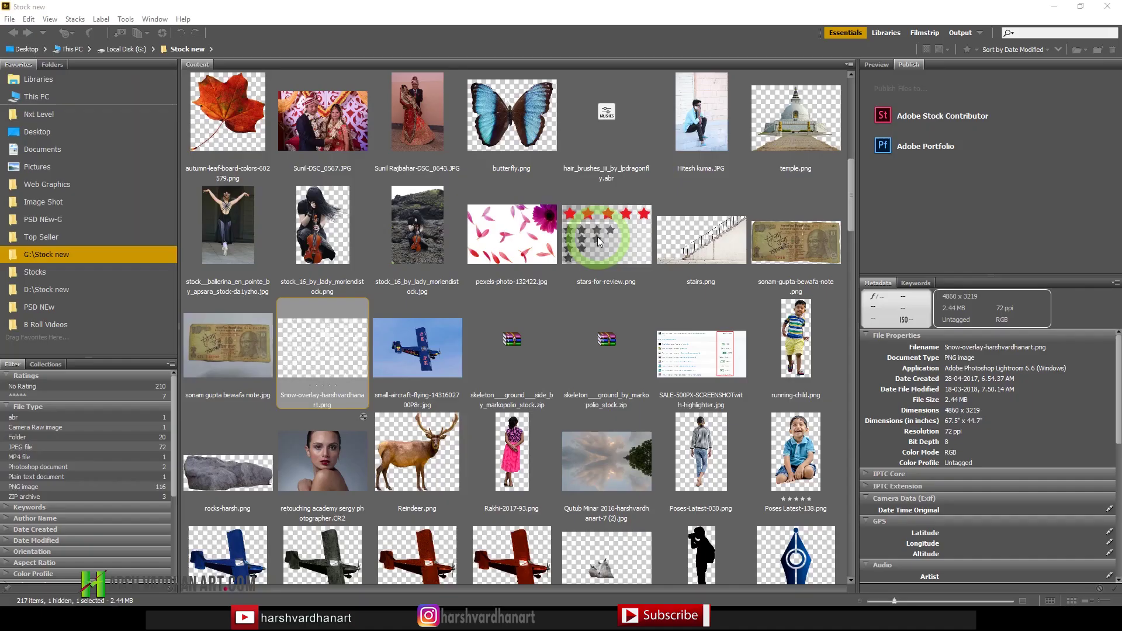
key("alt+Tab")
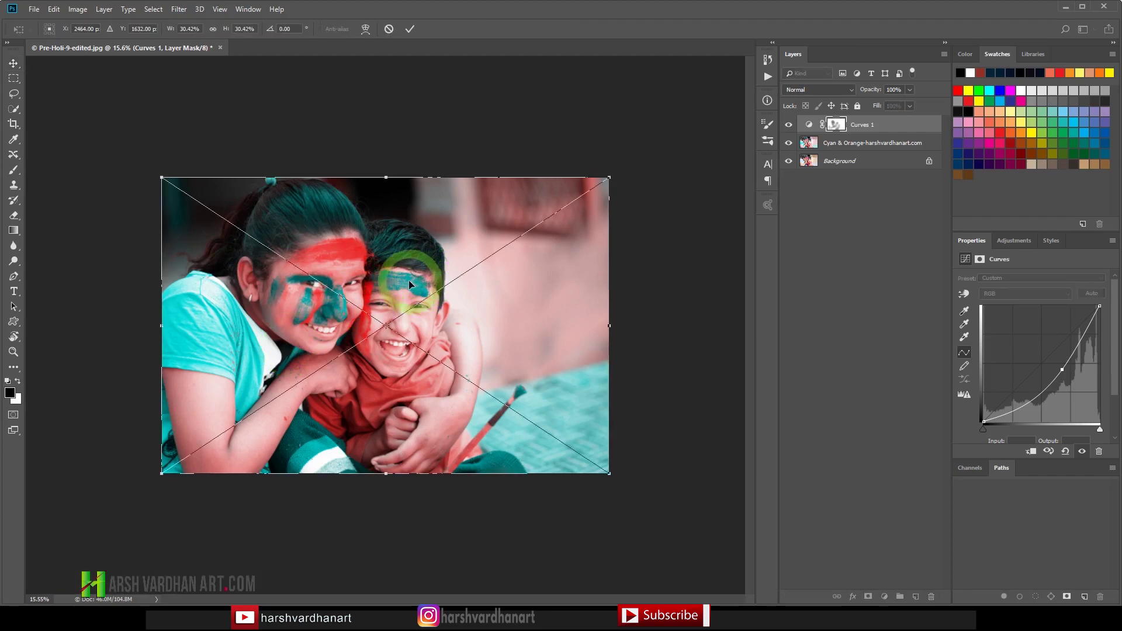
left_click_drag(608, 179, 620, 176)
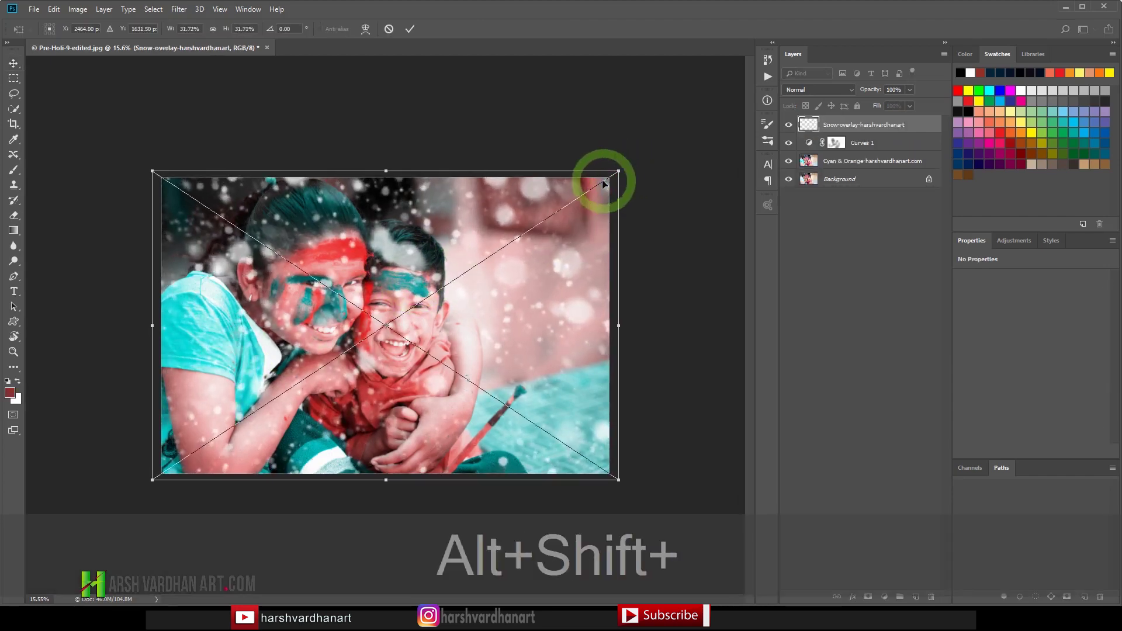
key("alt+shift+Return")
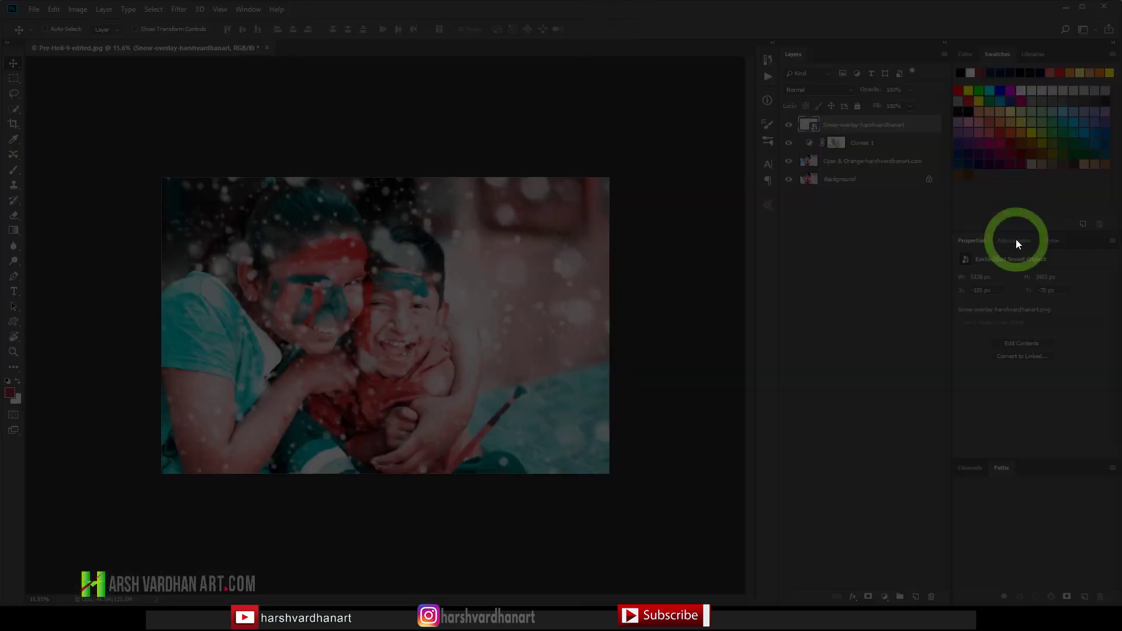
Add a Hue/Saturation adjustment clipped to the snow overlay and try a lightness of -65 with a saturation of +38.
left_click(1014, 242)
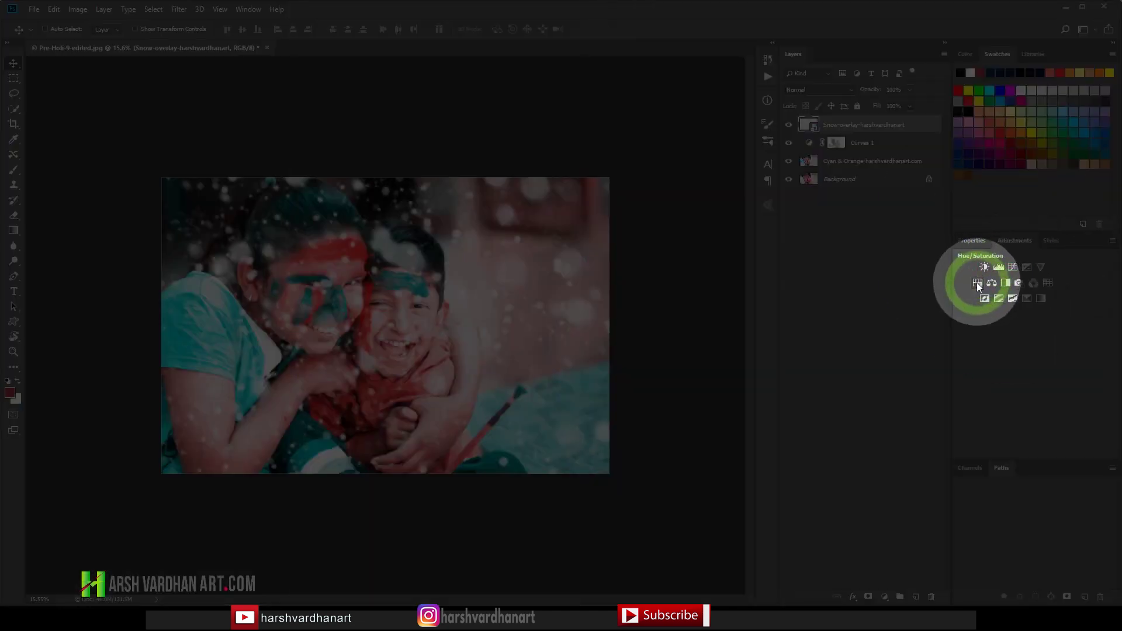
left_click(976, 283)
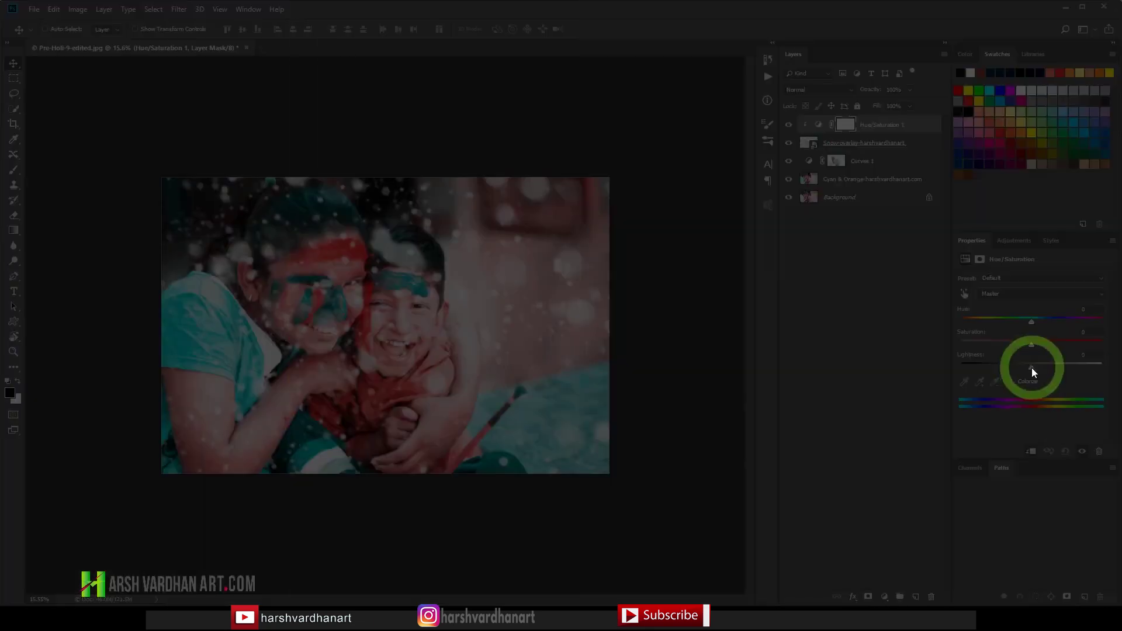
left_click_drag(1032, 367, 1061, 343)
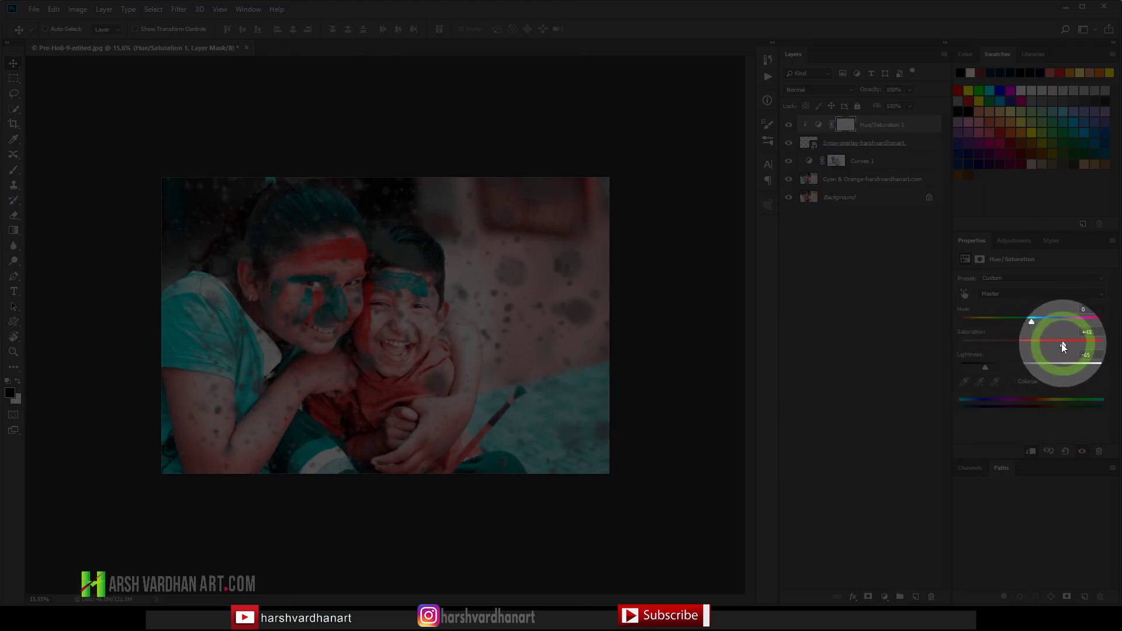
left_click(991, 338)
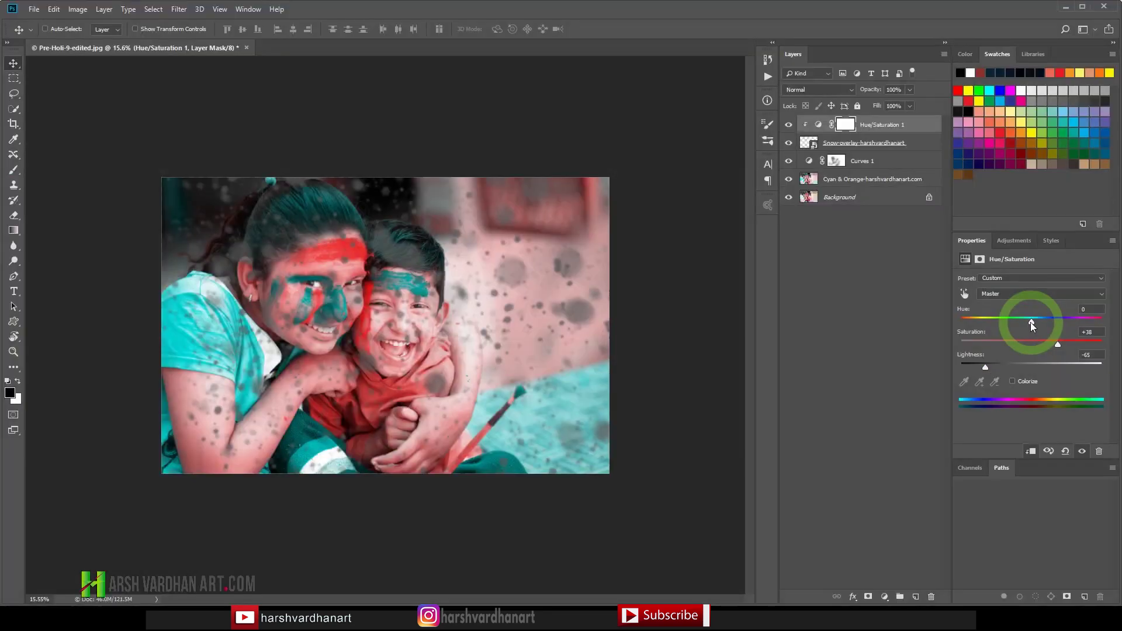
left_click_drag(1032, 322, 1000, 322)
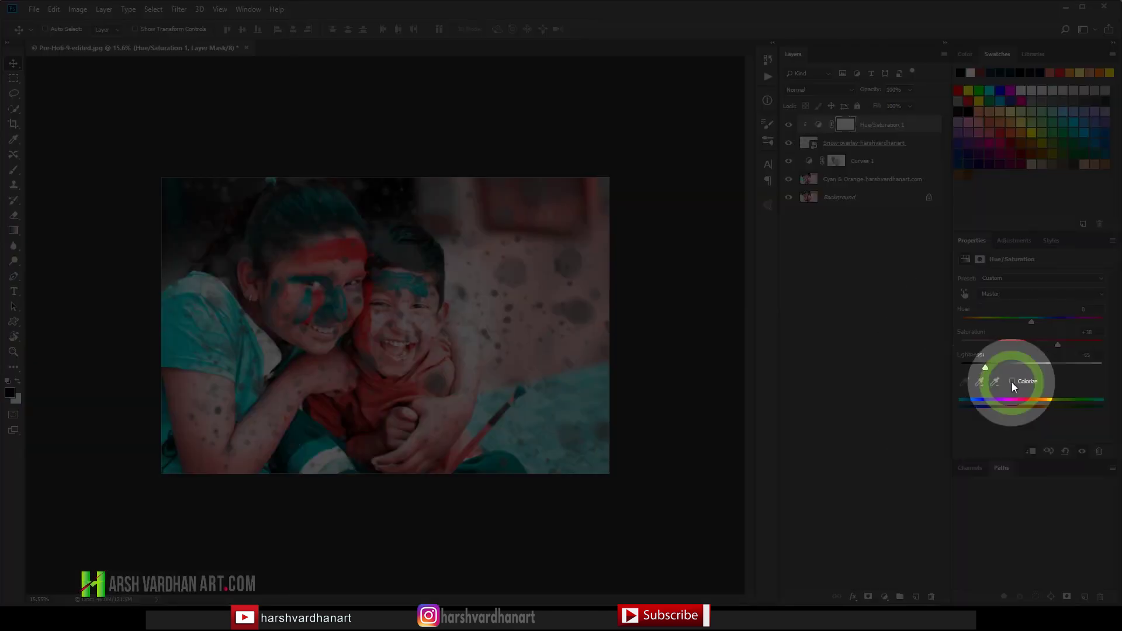
Colorize the snow overlay through its Hue/Saturation adjustment, with a lightness of -56 and a saturation of 59.
left_click(1012, 381)
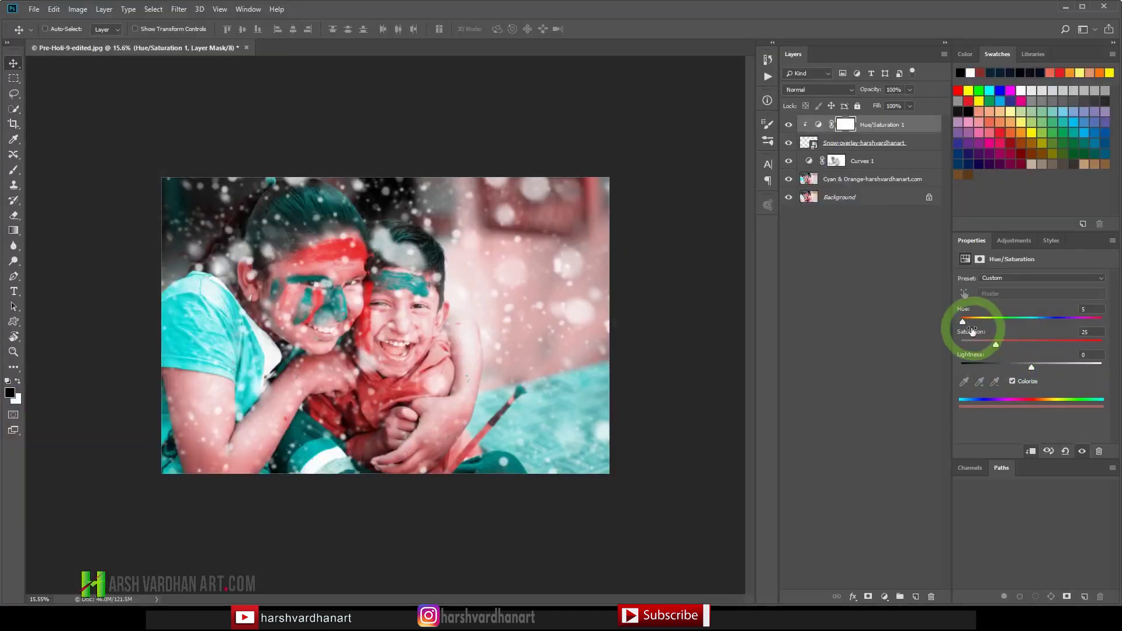
left_click_drag(1039, 372, 991, 367)
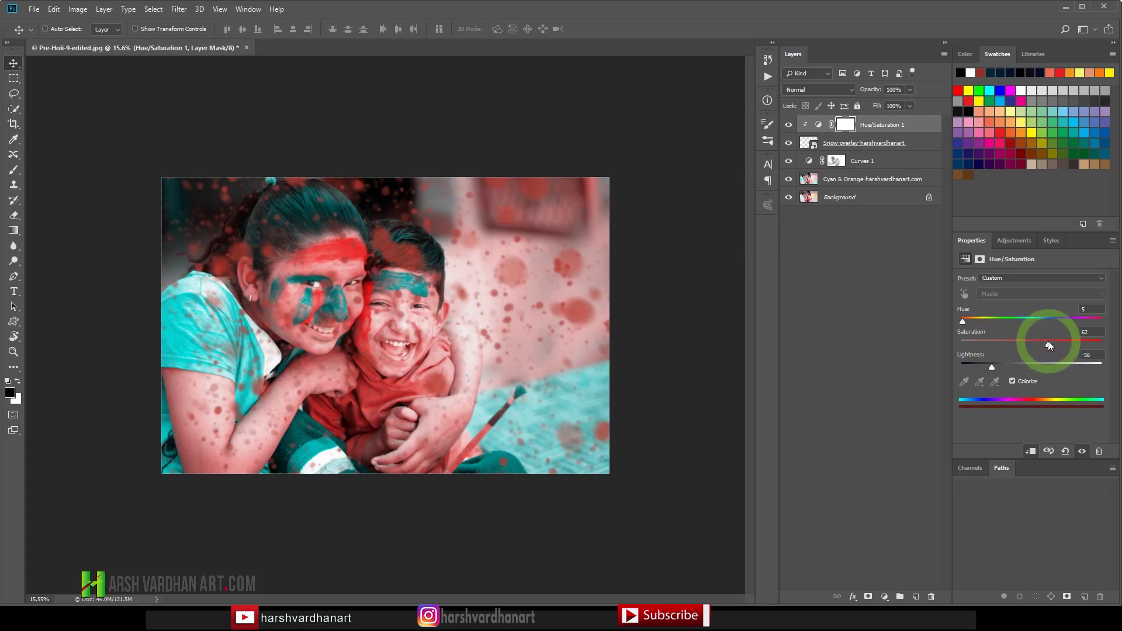
left_click_drag(1048, 345, 1044, 344)
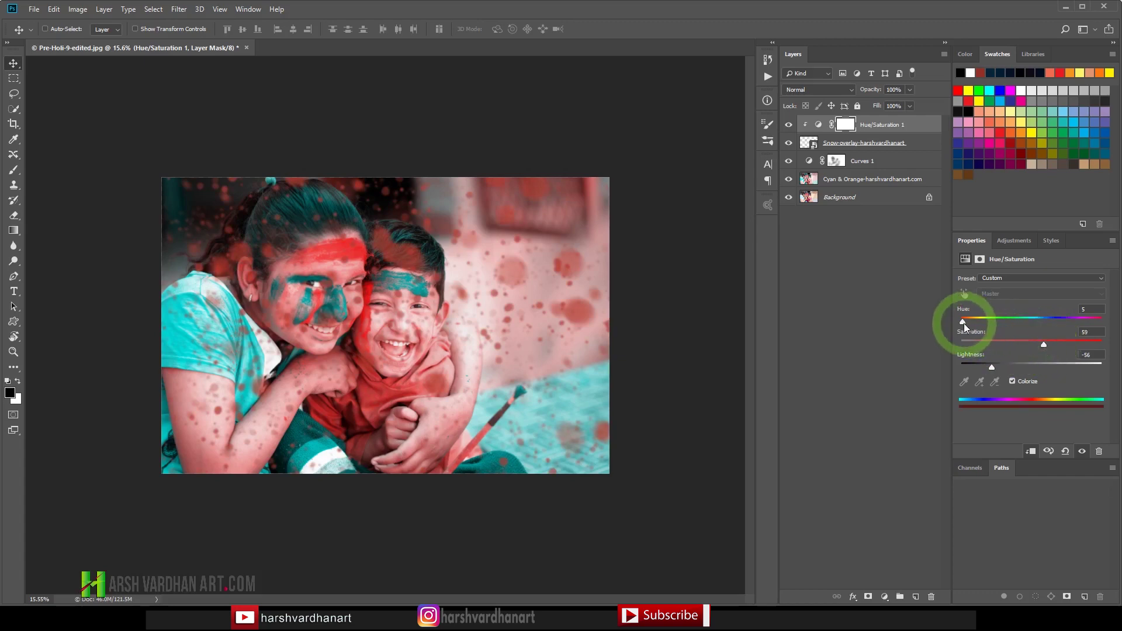
Tint the snow overlay teal with a hue of 181 and a saturation of 67 in its Hue/Saturation adjustment.
left_click_drag(965, 322, 1037, 325)
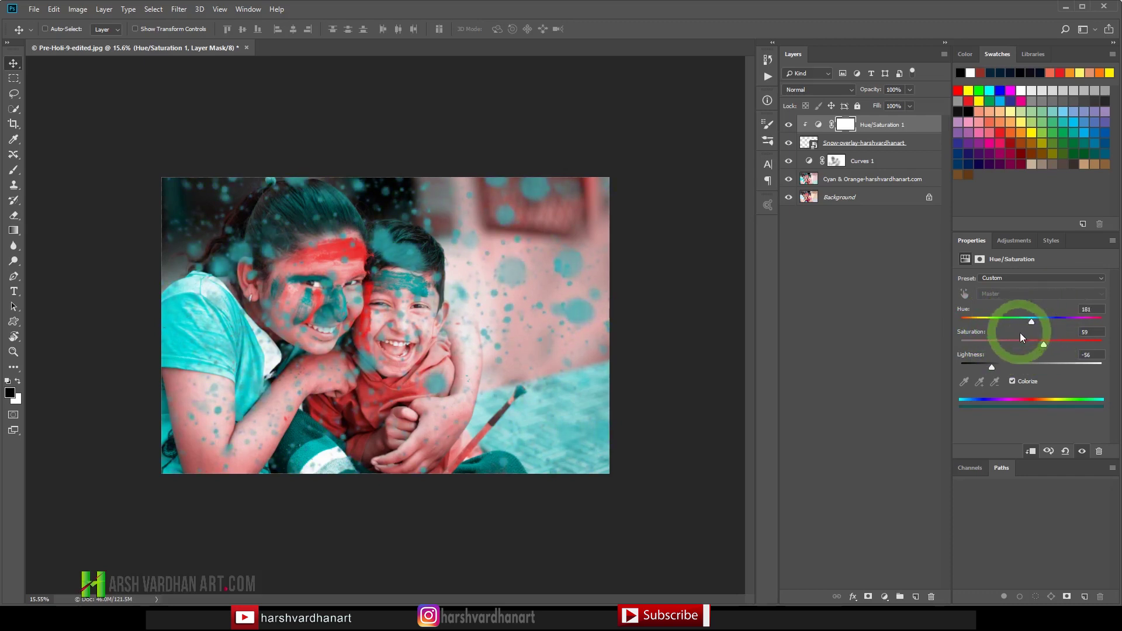
left_click_drag(1034, 320, 952, 323)
left_click_drag(955, 325, 1026, 323)
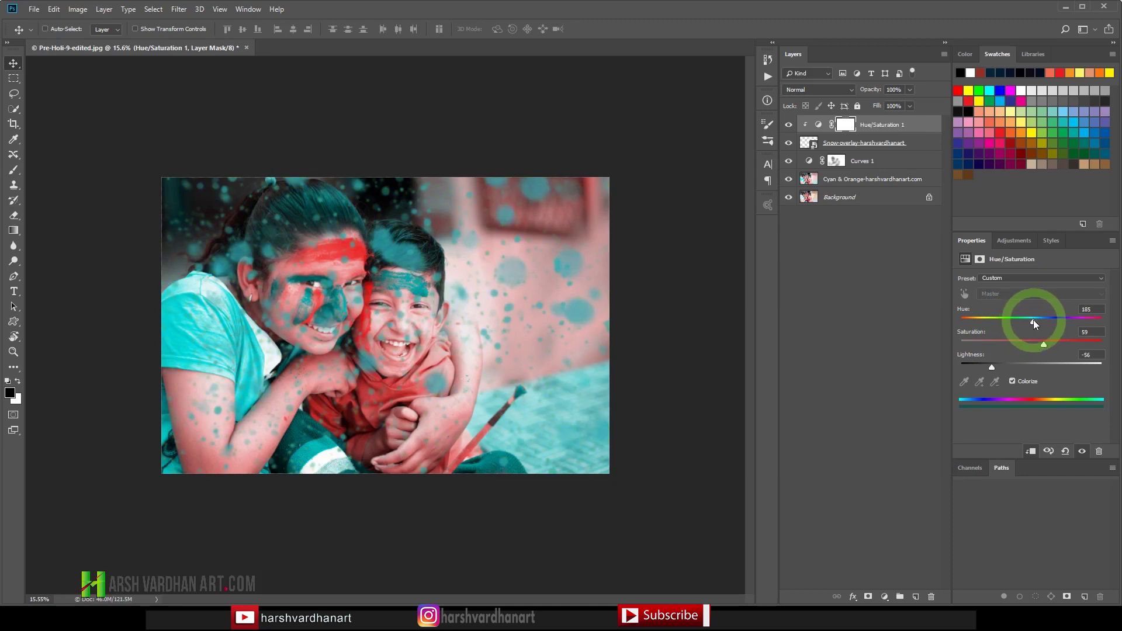
left_click_drag(1029, 320, 1055, 344)
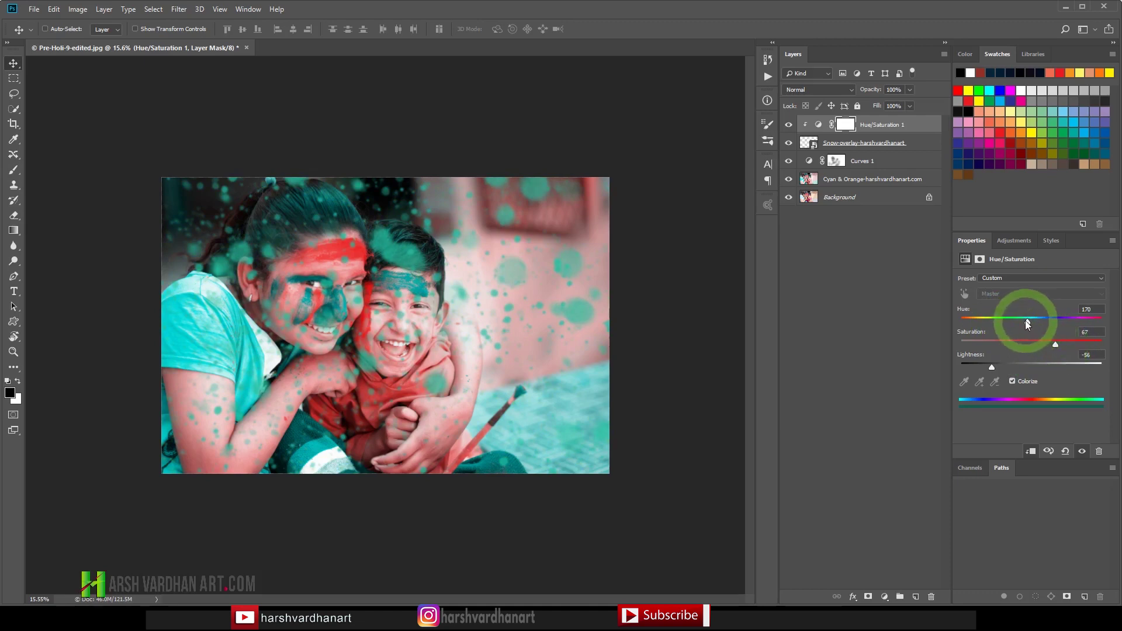
left_click_drag(1036, 321, 1033, 321)
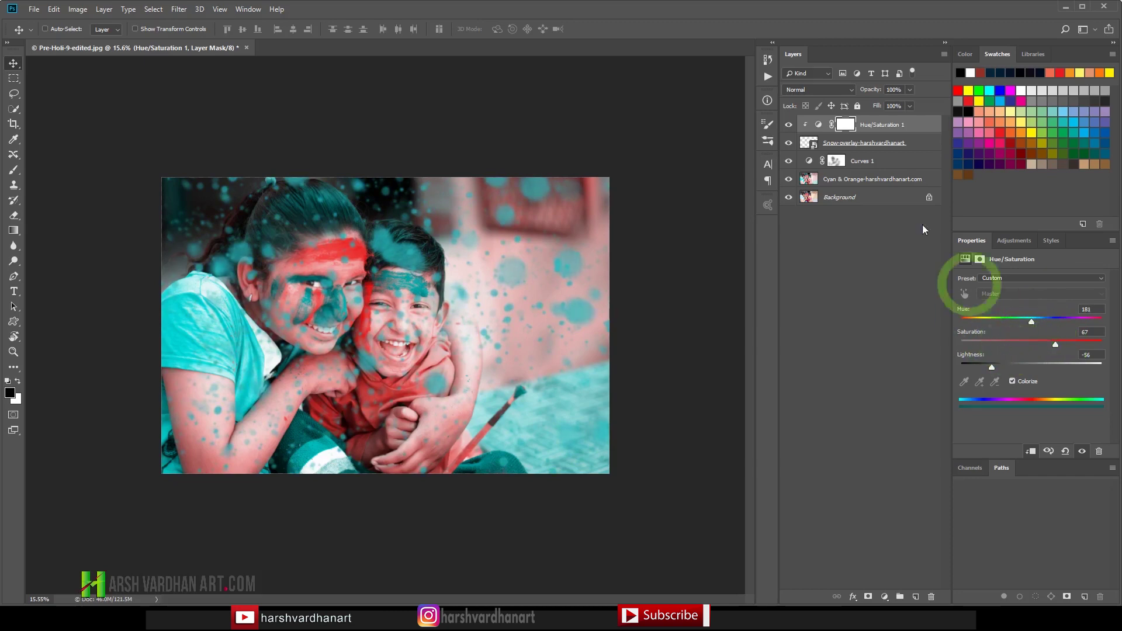
Place "falling leaves by harshvardhanart.com.png" from Bridge directly above the snow overlay layer at its default size.
left_click(807, 143)
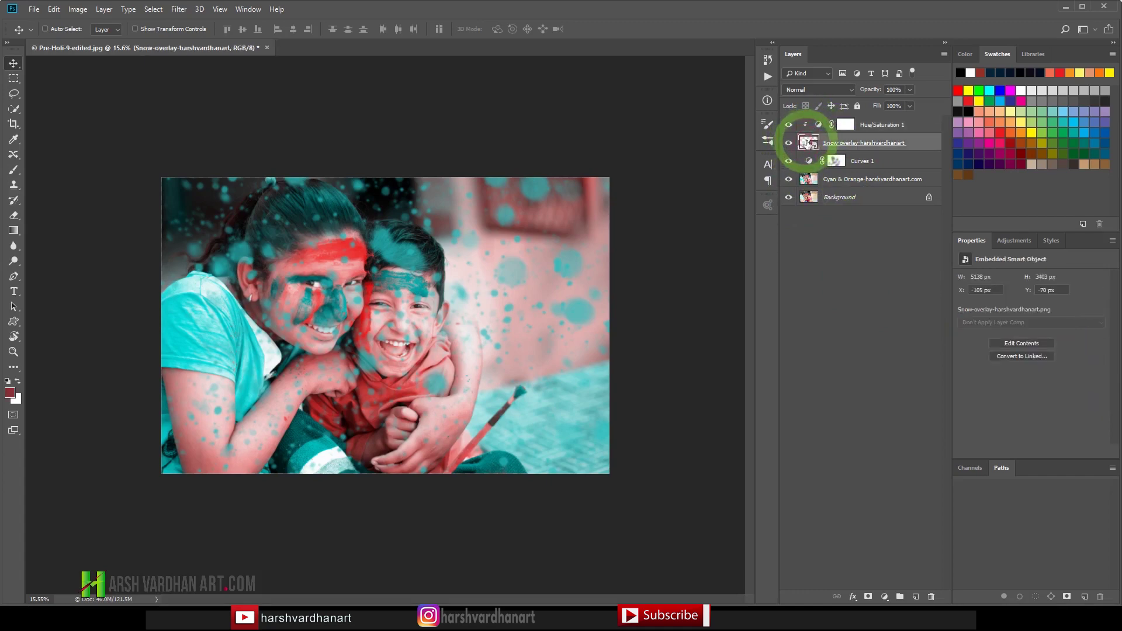
key("alt+Tab")
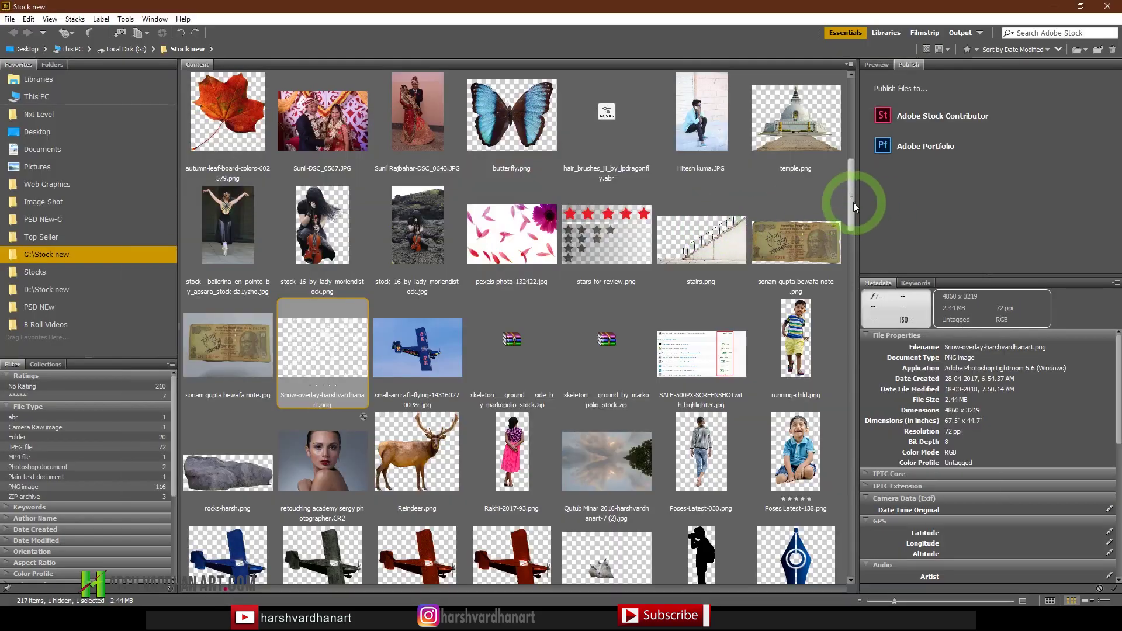
left_click_drag(853, 202, 540, 149)
left_click(614, 131)
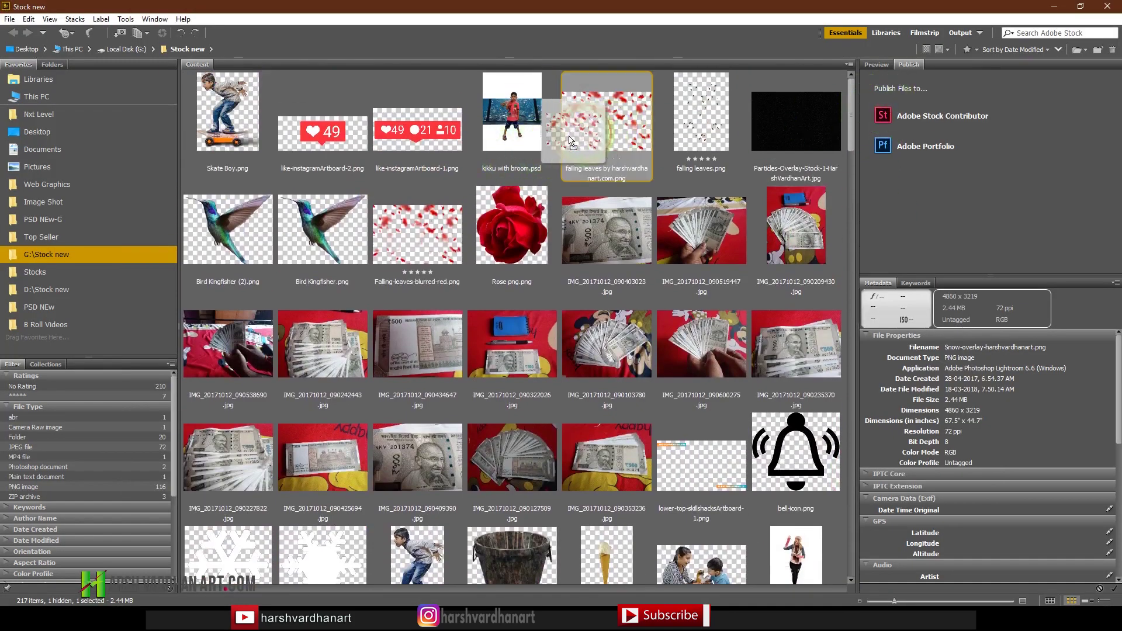
key("alt+Tab")
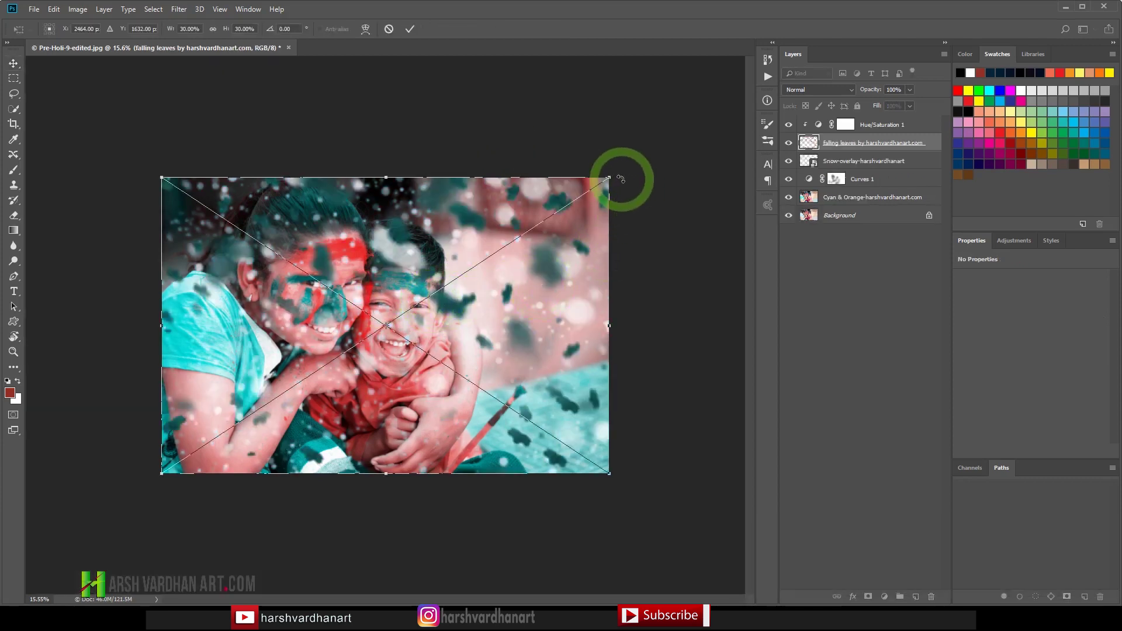
key("Return")
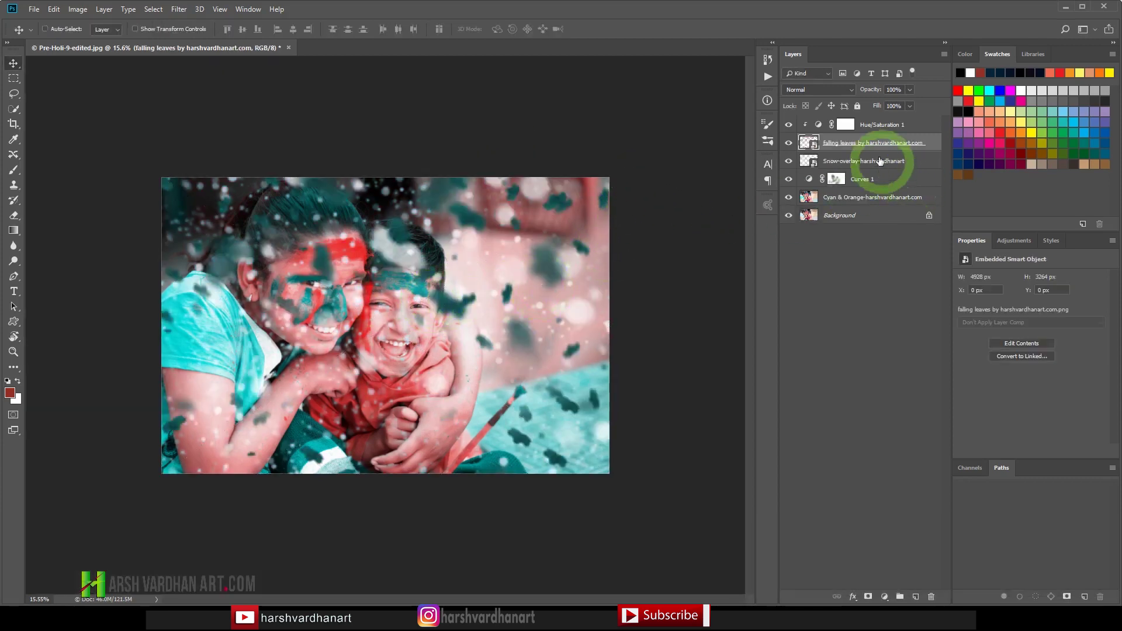
Move the falling leaves layer above Hue/Saturation 1 and clip that adjustment to the snow overlay again.
left_click_drag(809, 144, 818, 116)
right_click(809, 142)
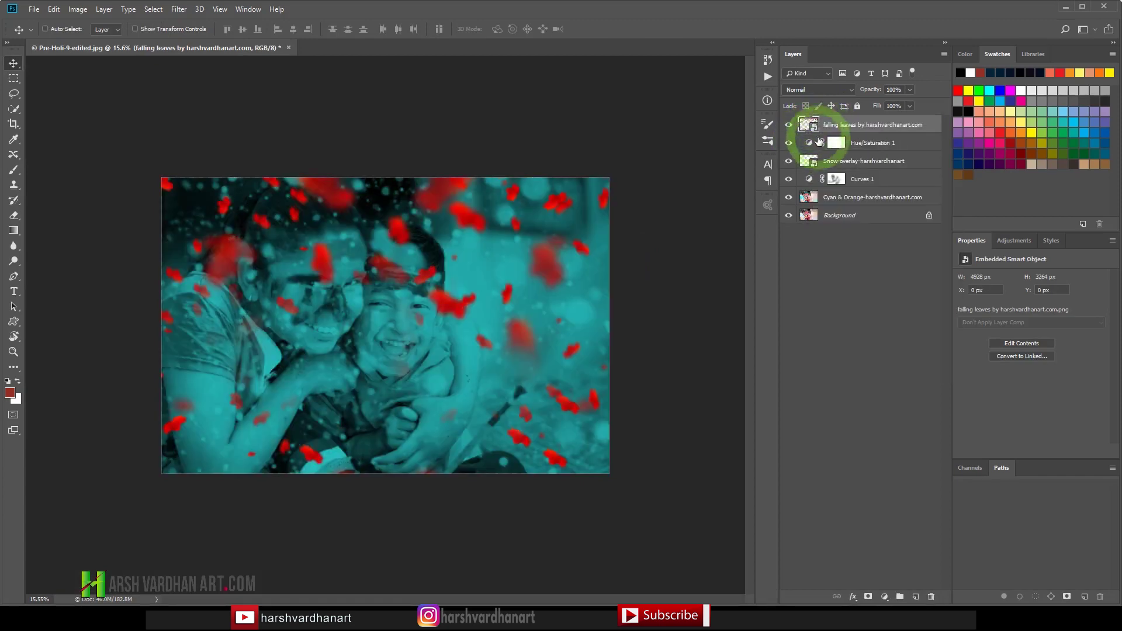
left_click(844, 145)
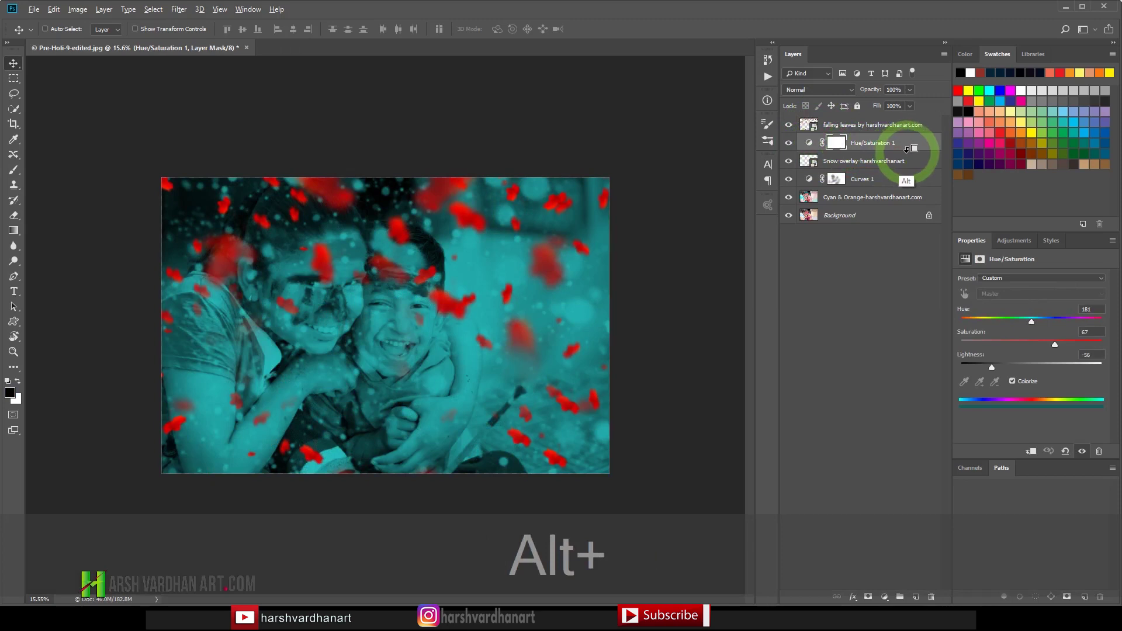
left_click(865, 151, "alt")
left_click(827, 146)
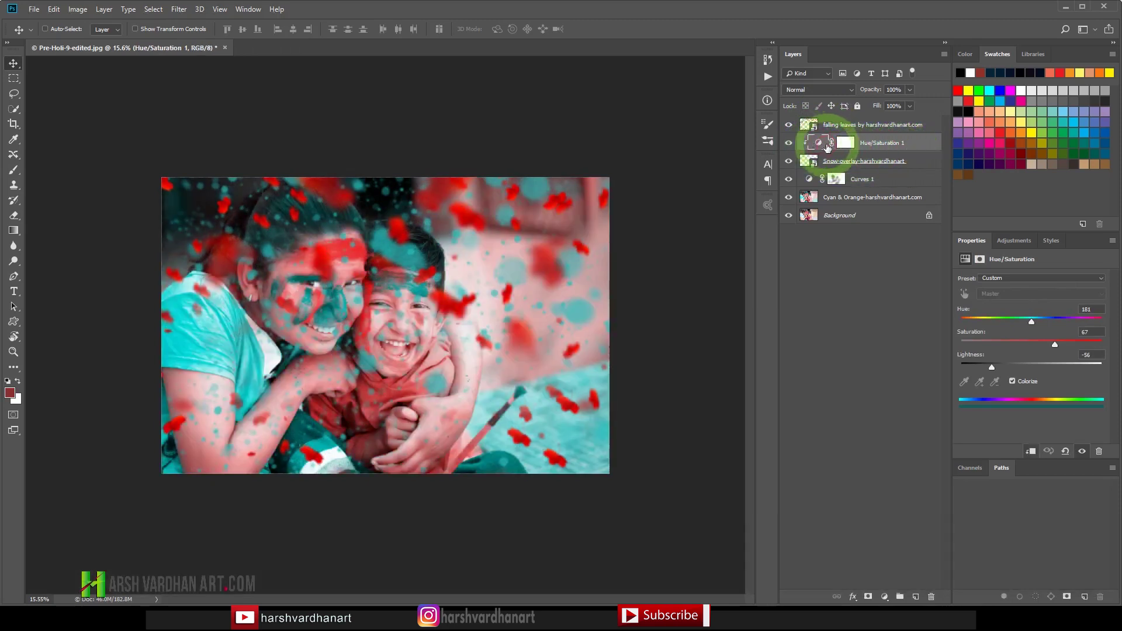
Compare the photo with the falling leaves layer hidden and shown, and select that layer.
left_click(794, 127)
left_click(794, 127)
left_click(794, 127)
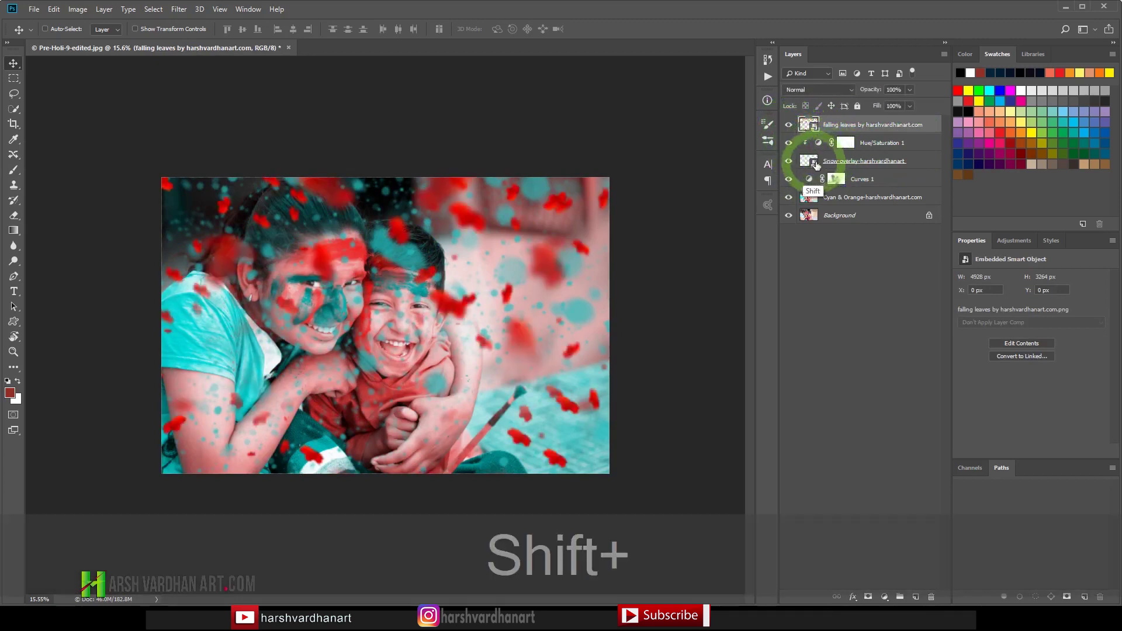
Group the falling leaves, Hue/Saturation 1 and snow overlay layers, and add a white layer mask to the group.
left_click(816, 165, "shift")
left_click(884, 177, "ctrl")
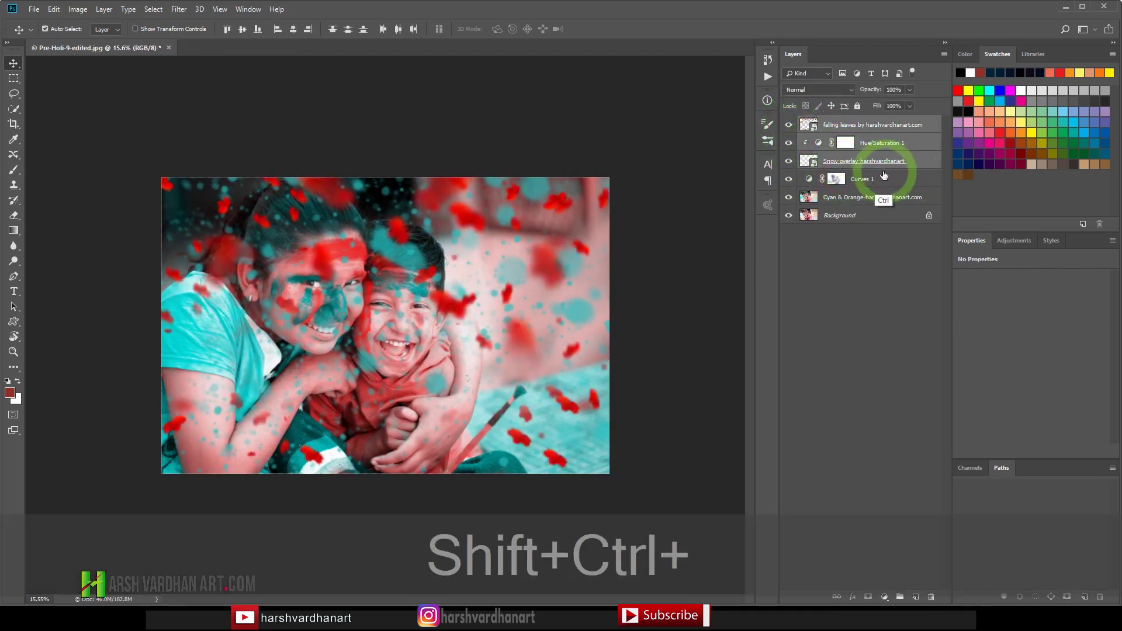
key("ctrl+shift+g")
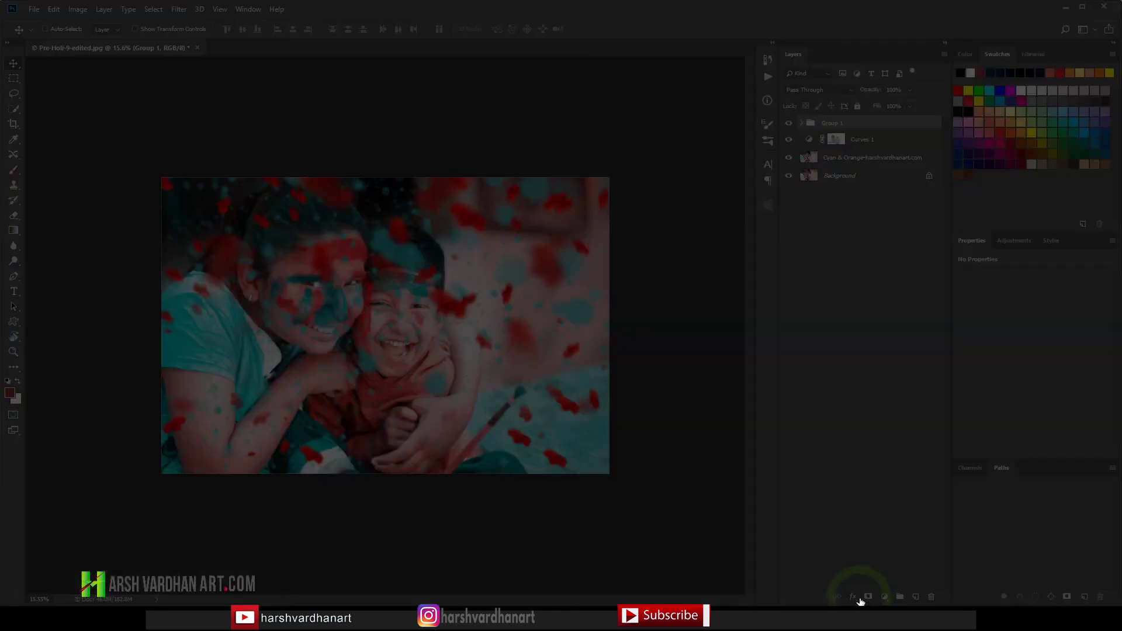
left_click(869, 597)
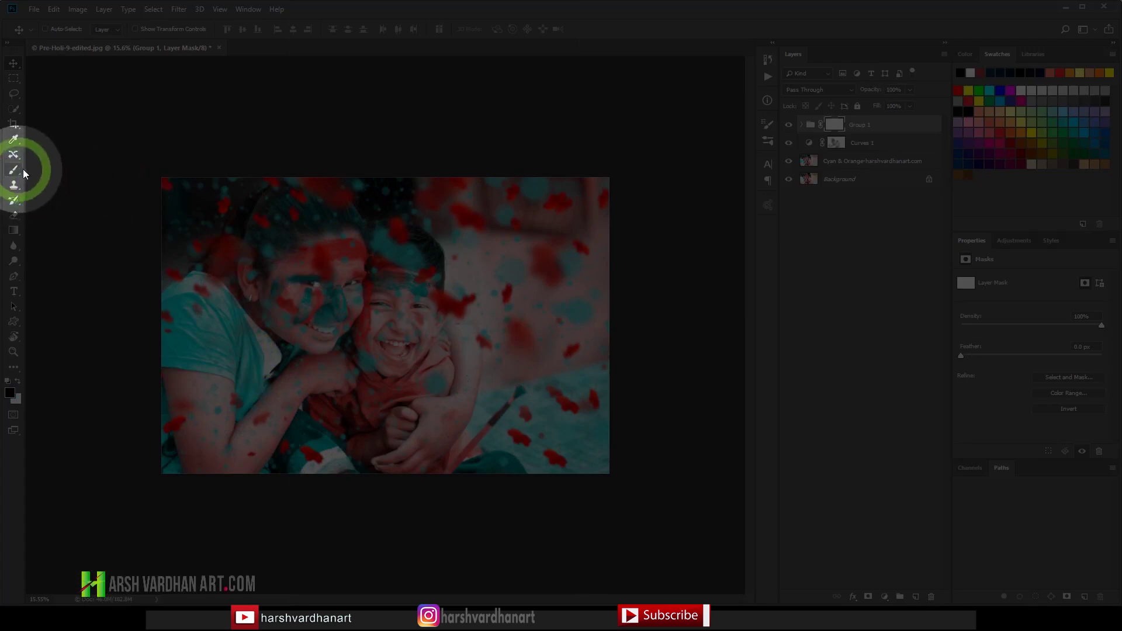
Paint black on the group's mask over both children with the Brush, first at 30% and then at 50% opacity, to clear the overlays from them.
left_click(21, 172)
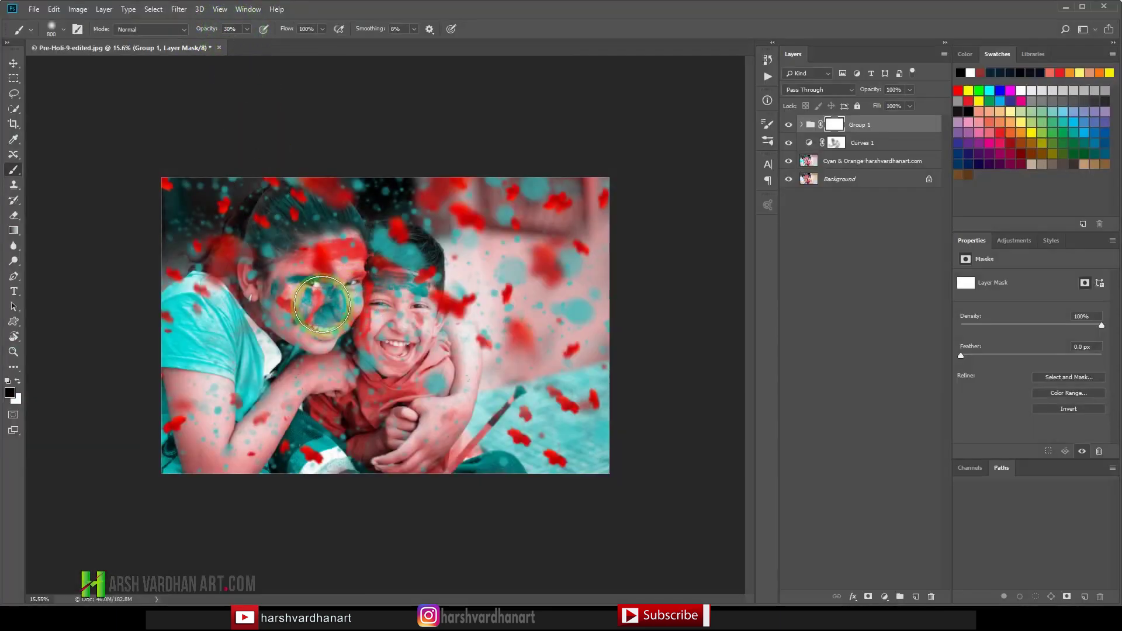
mouse_move(314, 289)
left_mouse_down()
mouse_move(298, 323)
mouse_move(284, 289)
mouse_move(296, 355)
mouse_move(319, 317)
mouse_move(310, 315)
mouse_move(325, 329)
mouse_move(264, 396)
mouse_move(241, 452)
mouse_move(322, 348)
mouse_move(288, 340)
left_mouse_up()
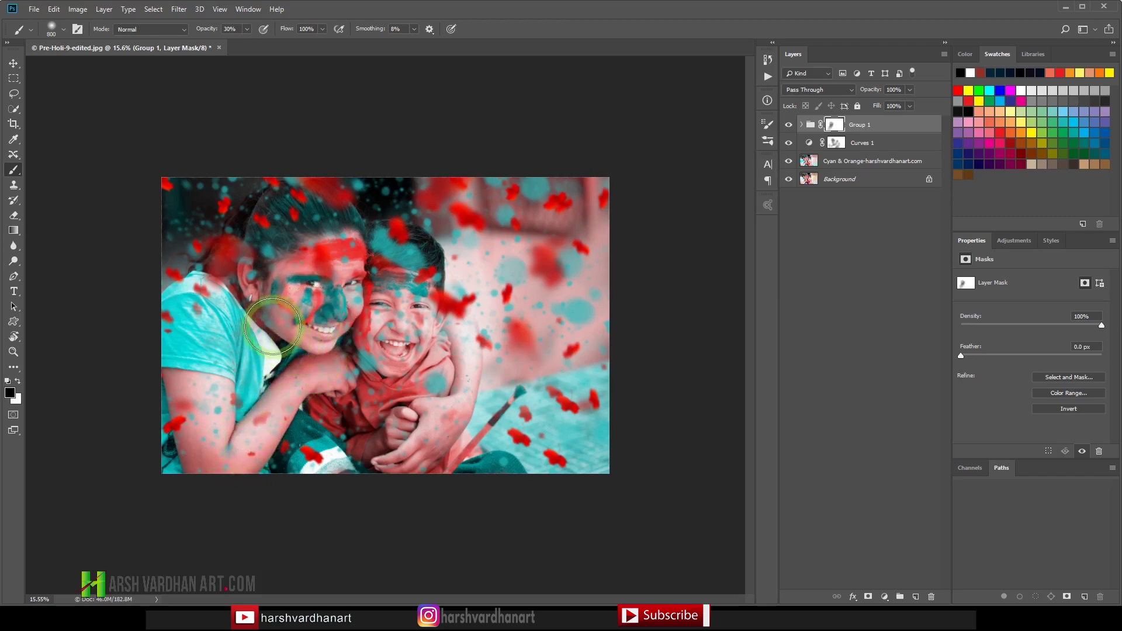
left_click(231, 28)
type("50")
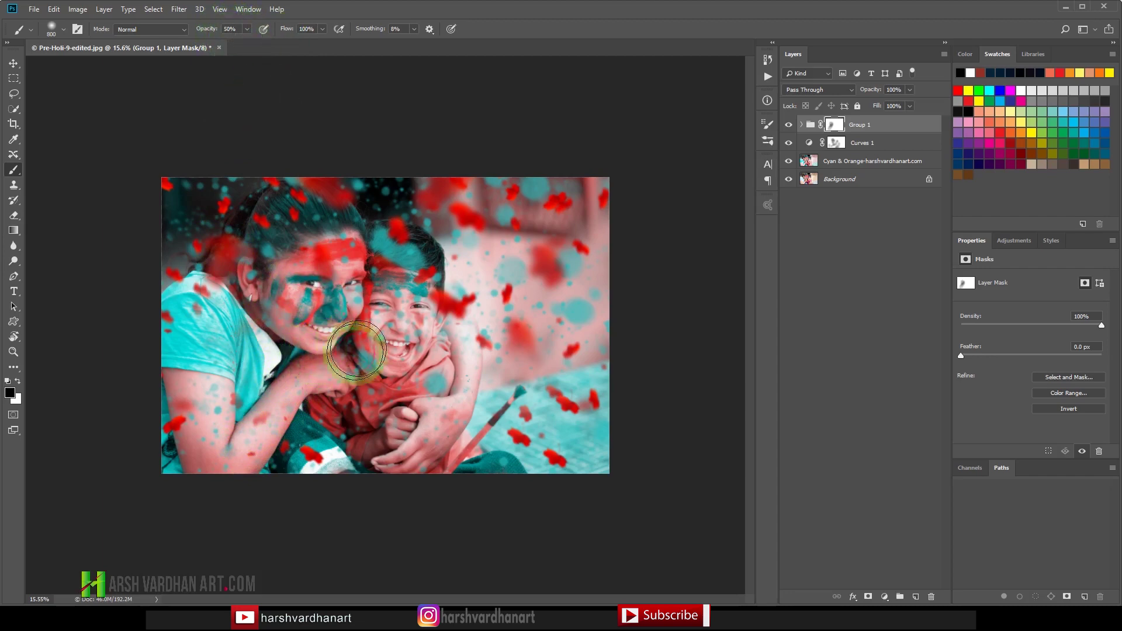
mouse_move(356, 350)
left_mouse_down()
mouse_move(385, 336)
mouse_move(426, 273)
mouse_move(425, 283)
mouse_move(397, 282)
mouse_move(406, 262)
mouse_move(394, 256)
mouse_move(401, 282)
mouse_move(382, 304)
mouse_move(415, 274)
mouse_move(375, 352)
mouse_move(355, 251)
mouse_move(313, 233)
mouse_move(334, 210)
mouse_move(350, 248)
mouse_move(307, 237)
mouse_move(283, 277)
mouse_move(301, 329)
mouse_move(294, 384)
mouse_move(320, 364)
mouse_move(211, 463)
mouse_move(187, 418)
mouse_move(208, 429)
mouse_move(188, 412)
mouse_move(192, 458)
mouse_move(188, 421)
mouse_move(171, 431)
mouse_move(182, 410)
mouse_move(203, 425)
mouse_move(398, 403)
mouse_move(387, 439)
mouse_move(449, 414)
left_mouse_up()
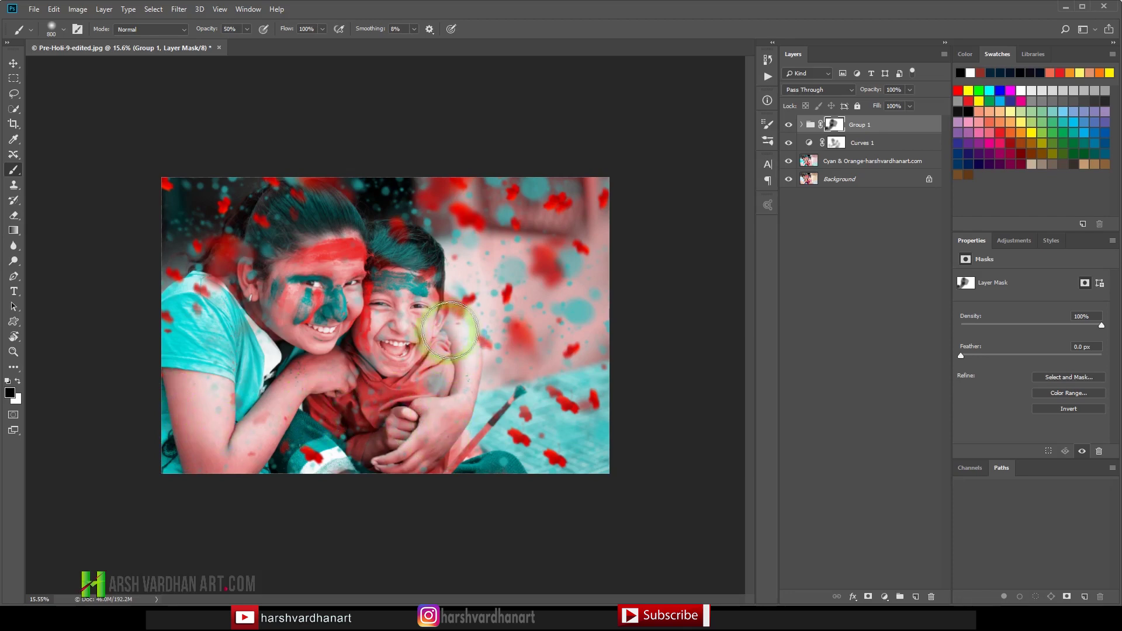
mouse_move(445, 314)
left_mouse_down()
mouse_move(452, 374)
mouse_move(421, 383)
mouse_move(391, 361)
mouse_move(392, 393)
mouse_move(397, 363)
mouse_move(356, 293)
mouse_move(324, 357)
mouse_move(284, 298)
mouse_move(221, 275)
mouse_move(231, 245)
mouse_move(229, 259)
mouse_move(284, 264)
mouse_move(399, 246)
mouse_move(412, 273)
mouse_move(380, 261)
mouse_move(400, 254)
mouse_move(385, 243)
mouse_move(373, 315)
mouse_move(339, 302)
mouse_move(292, 244)
mouse_move(302, 218)
mouse_move(279, 229)
mouse_move(289, 279)
mouse_move(393, 403)
mouse_move(356, 433)
mouse_move(408, 449)
mouse_move(397, 466)
mouse_move(257, 464)
mouse_move(296, 384)
mouse_move(305, 406)
mouse_move(311, 325)
mouse_move(349, 296)
mouse_move(418, 358)
mouse_move(449, 349)
mouse_move(442, 395)
mouse_move(400, 449)
left_mouse_up()
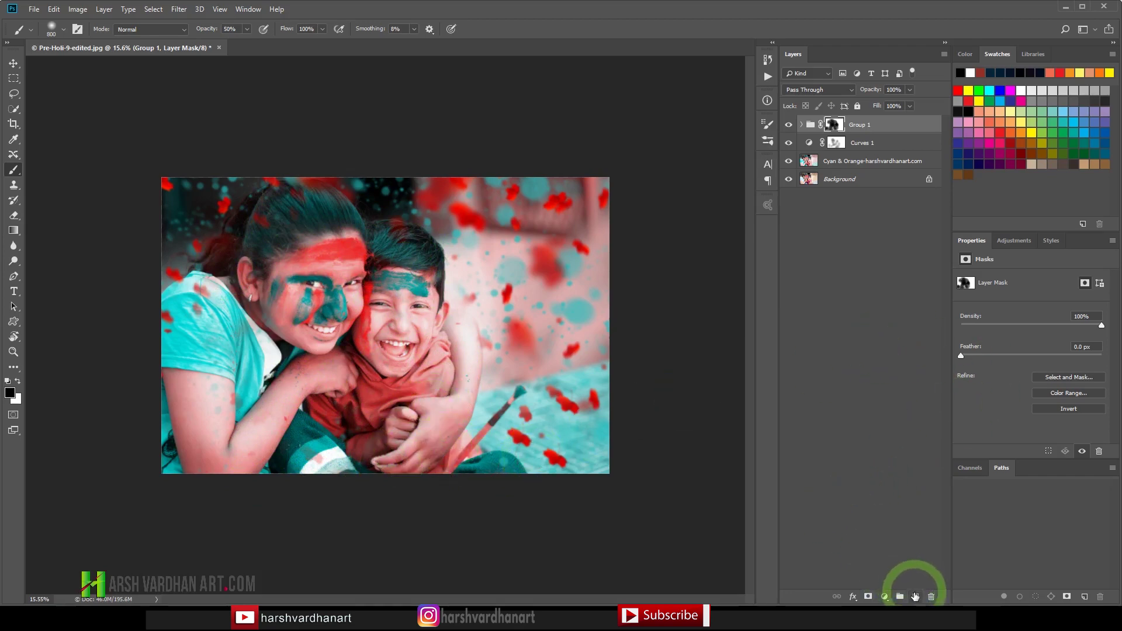
Create a new layer above the overlay group and fill it with black.
left_click(916, 596)
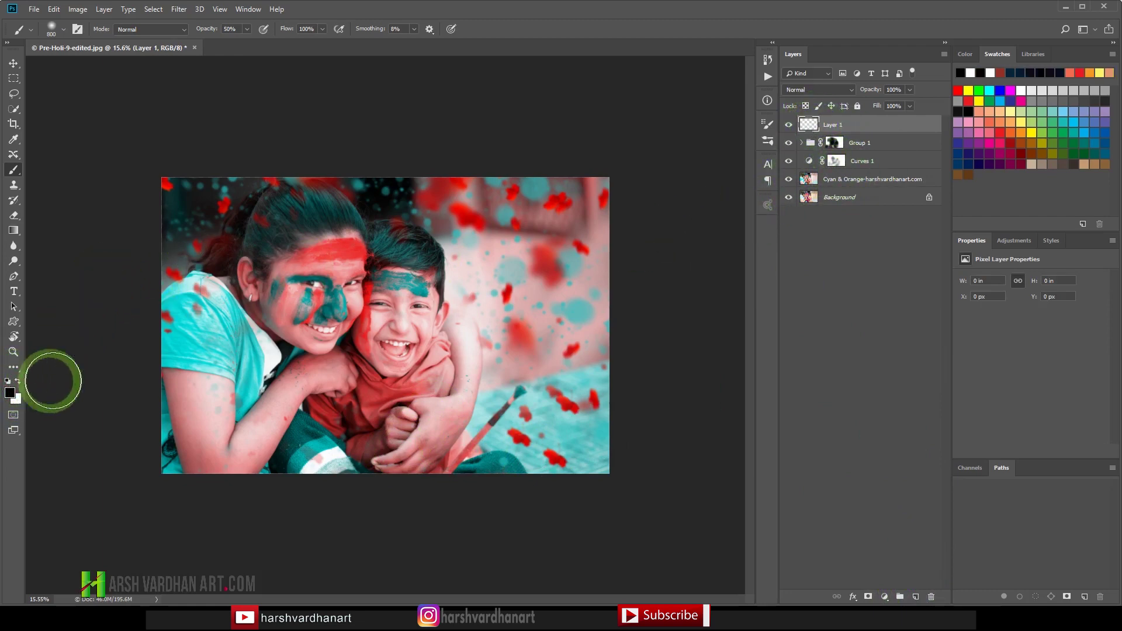
key("ctrl+BackSpace")
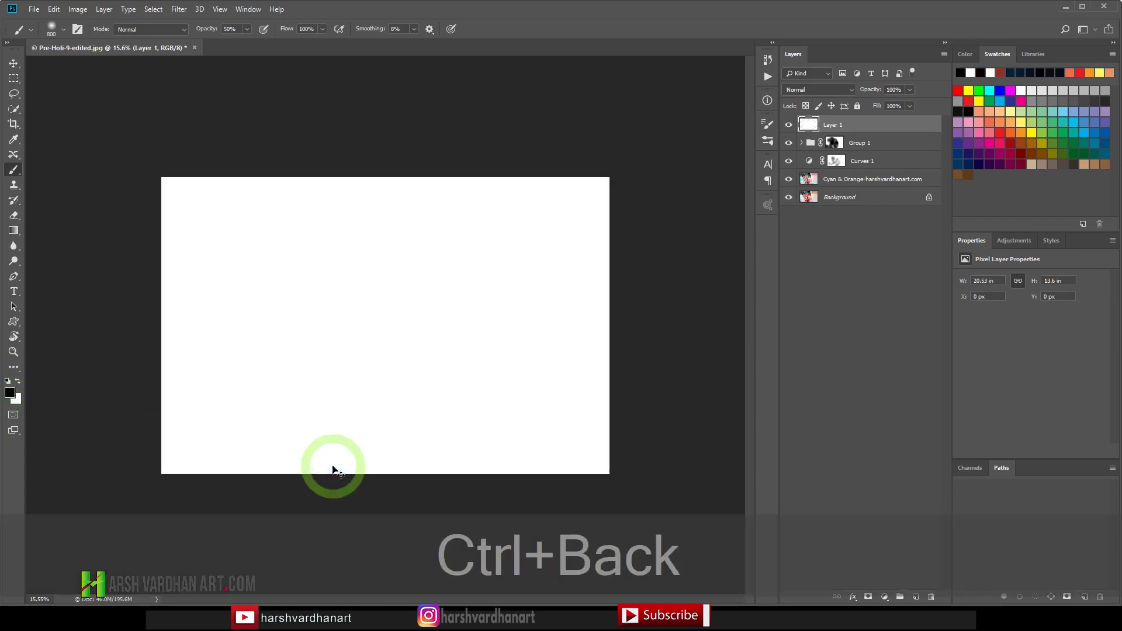
key("alt+BackSpace")
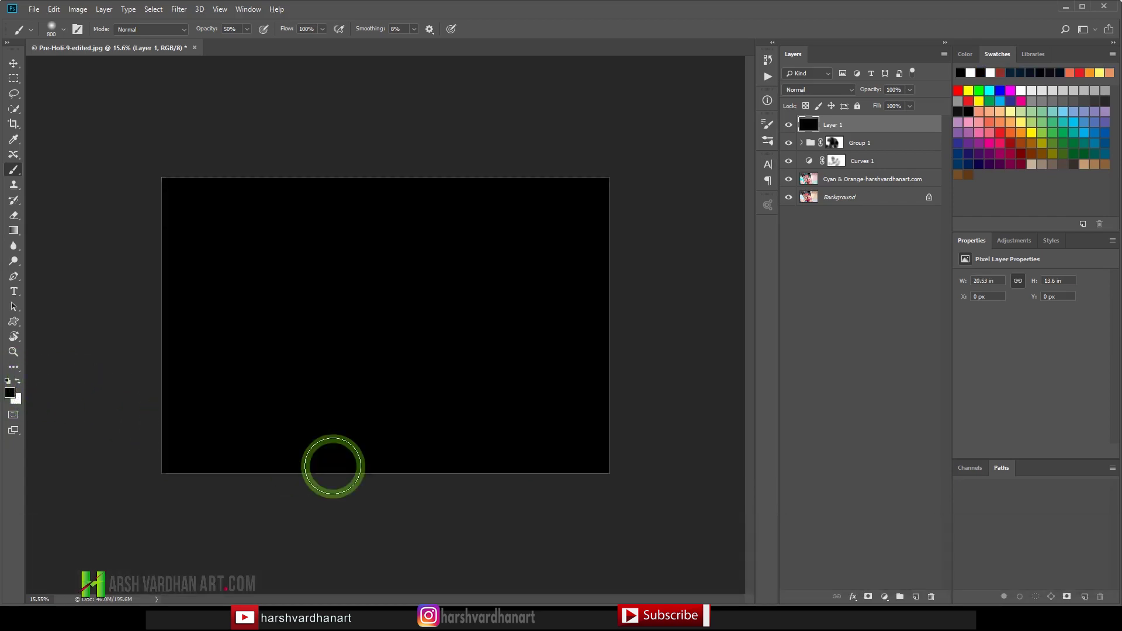
Add uniform, monochromatic noise of about 93.68% to the black layer.
left_click(177, 9)
mouse_move(197, 175)
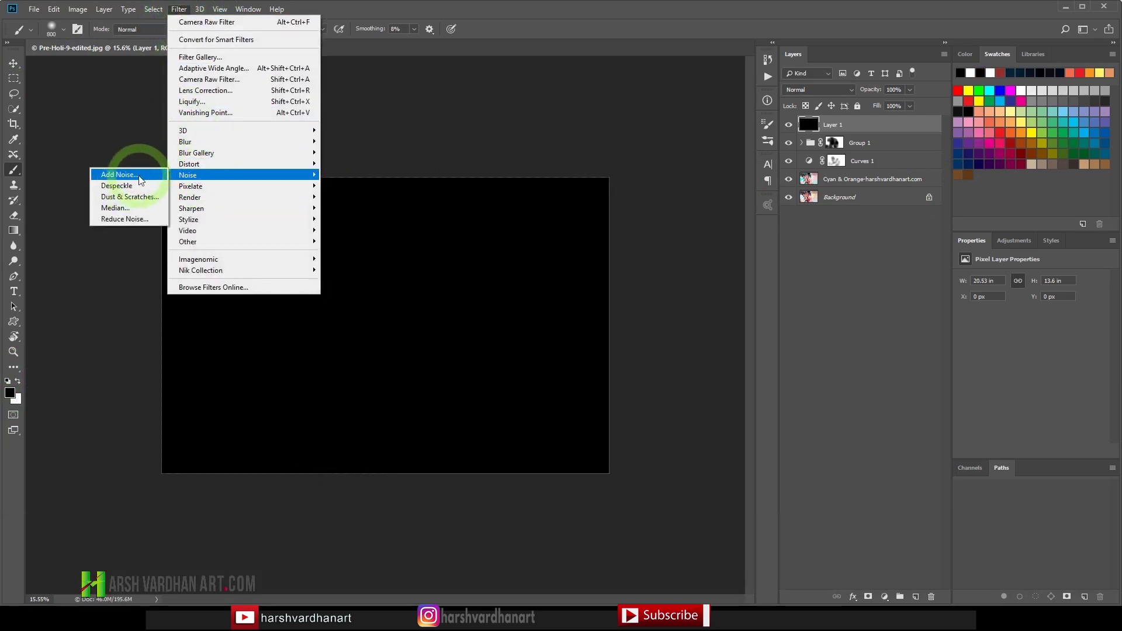
left_click(138, 174)
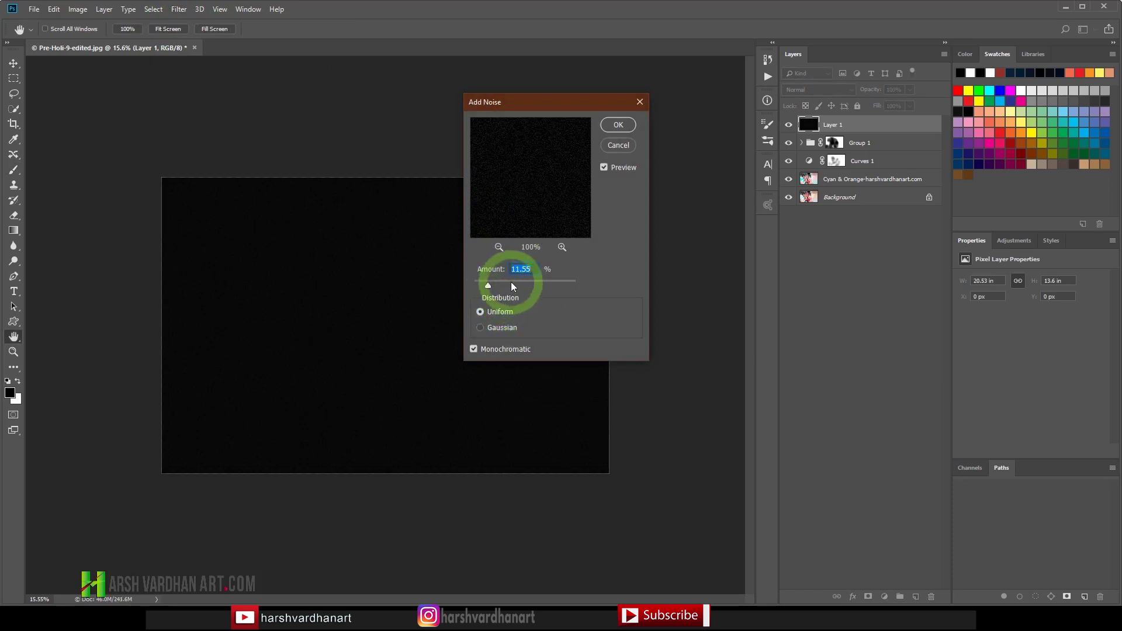
left_click_drag(512, 287, 543, 286)
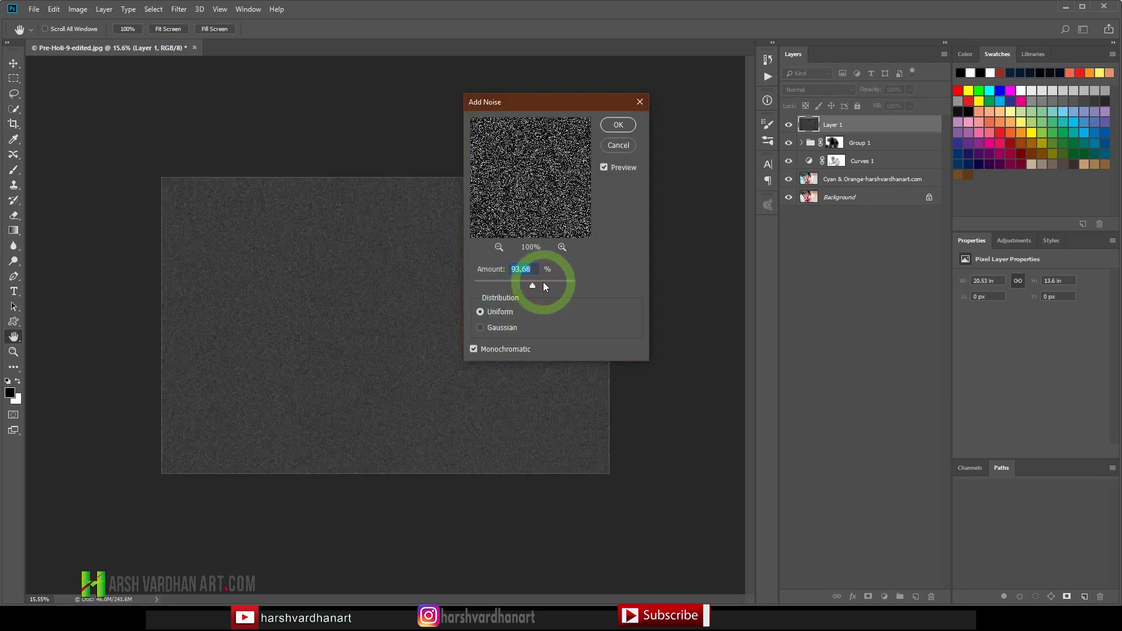
left_click(619, 125)
key("b")
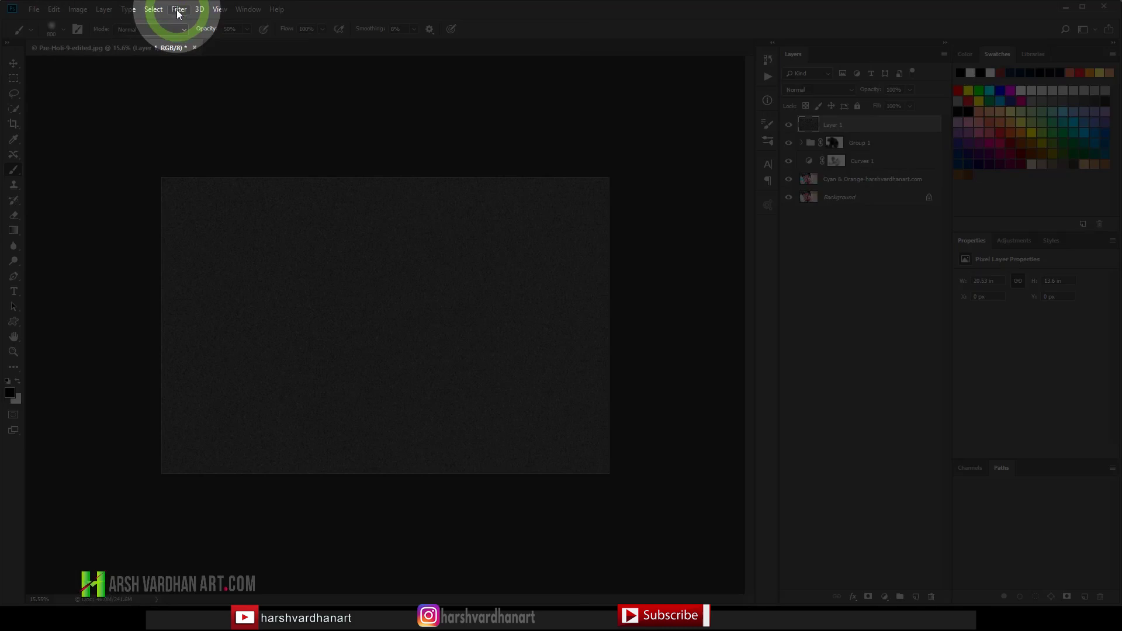
Apply a Gaussian Blur with a radius of 1.3 pixels to the noise layer and set its blending mode to Screen.
left_click(178, 9)
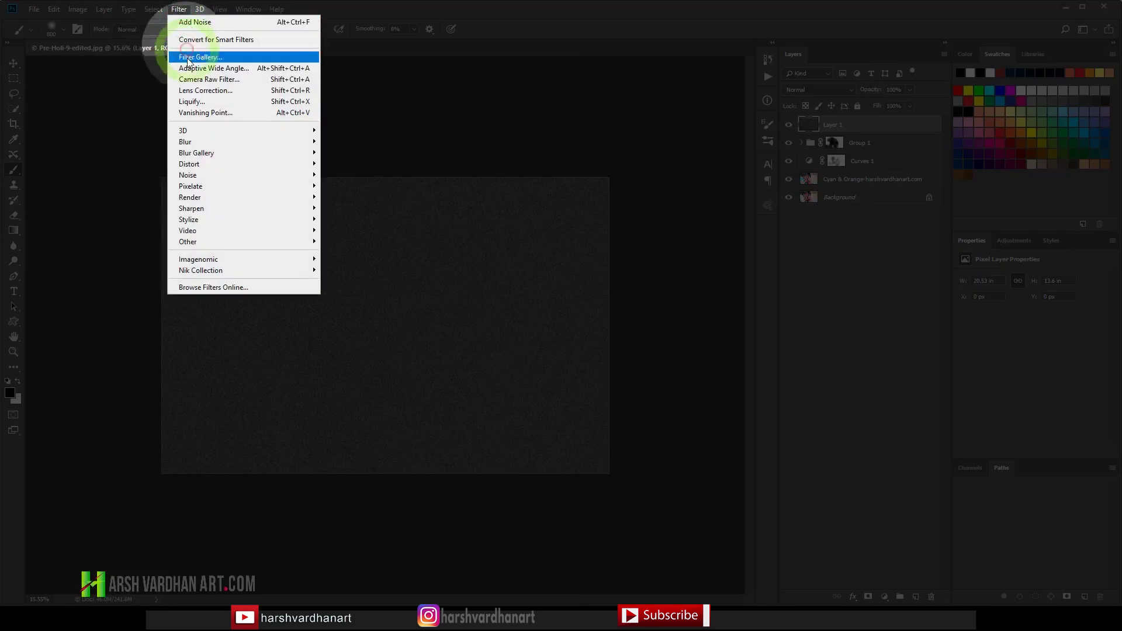
mouse_move(199, 142)
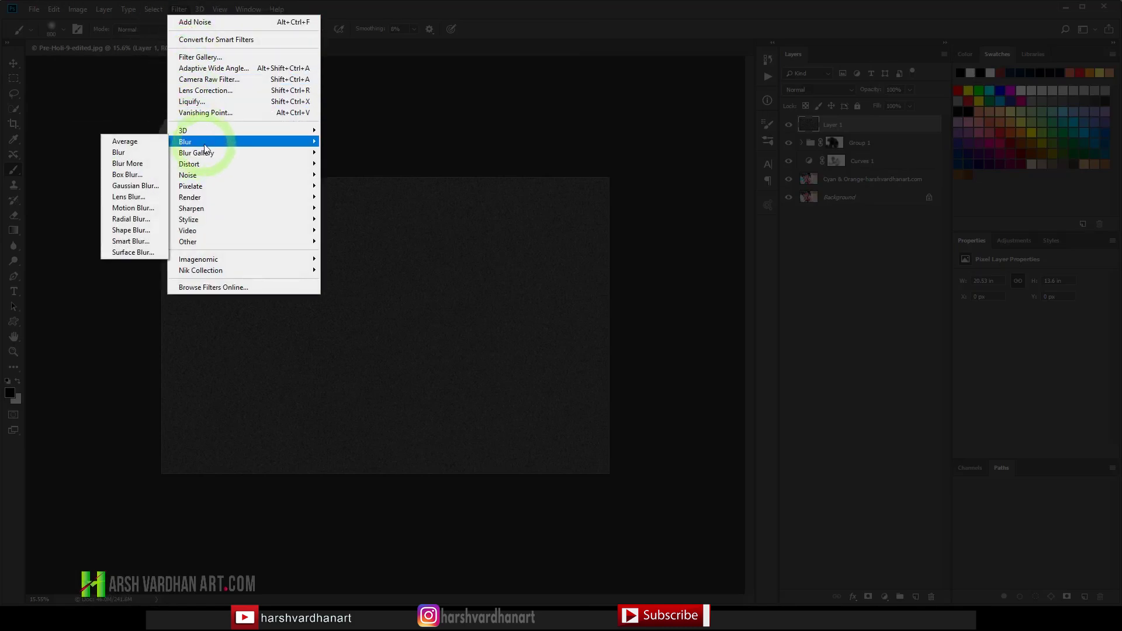
left_click(135, 186)
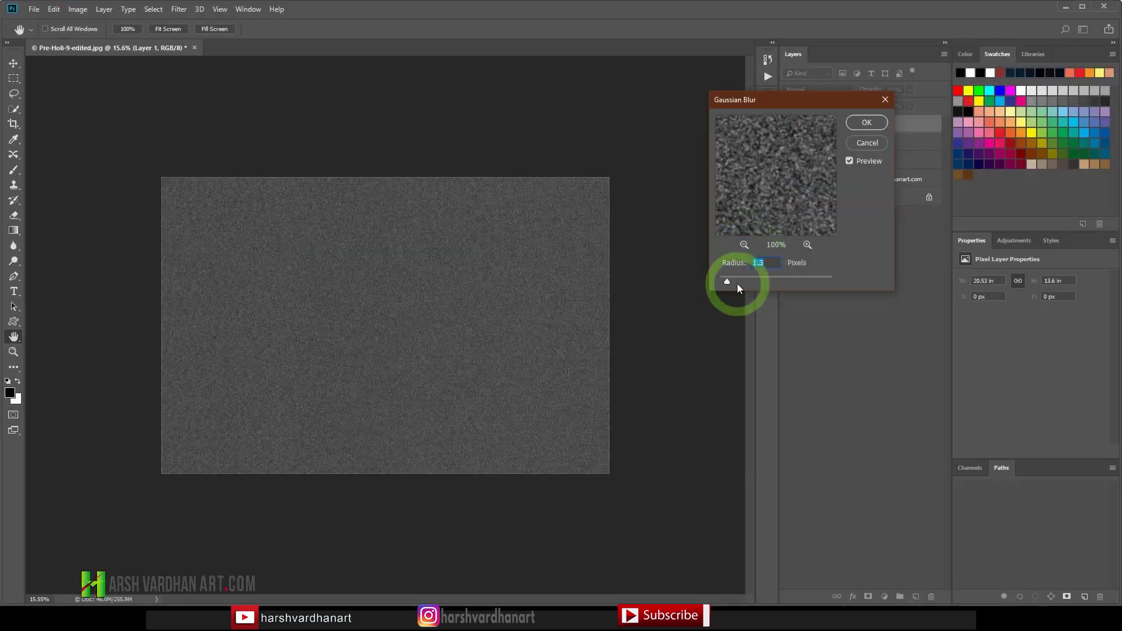
left_click(866, 123)
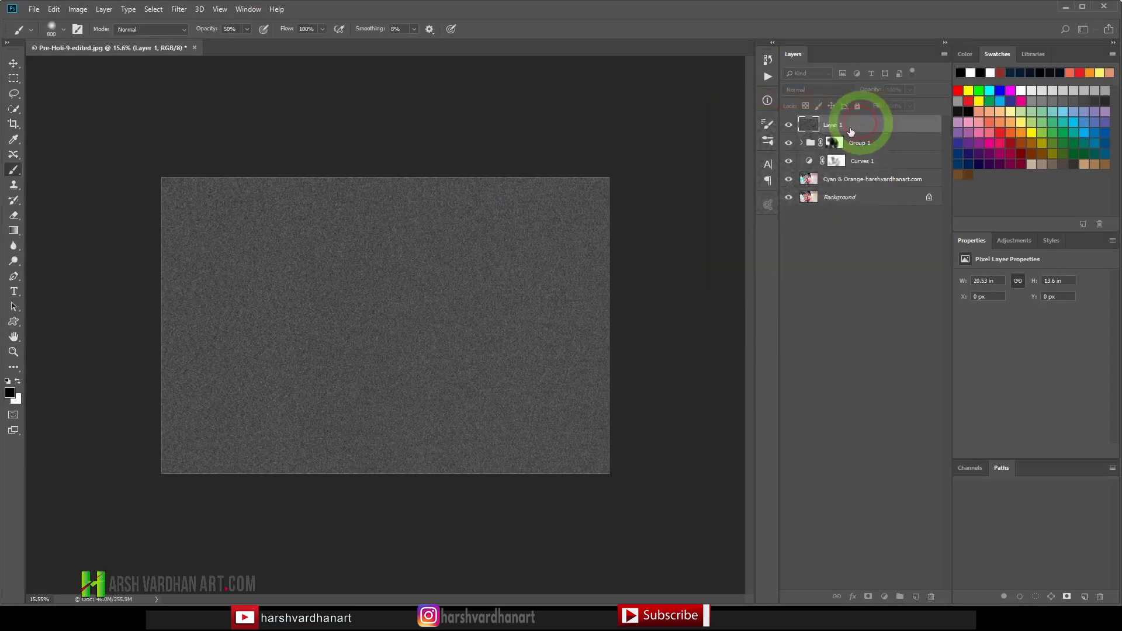
left_click(814, 90)
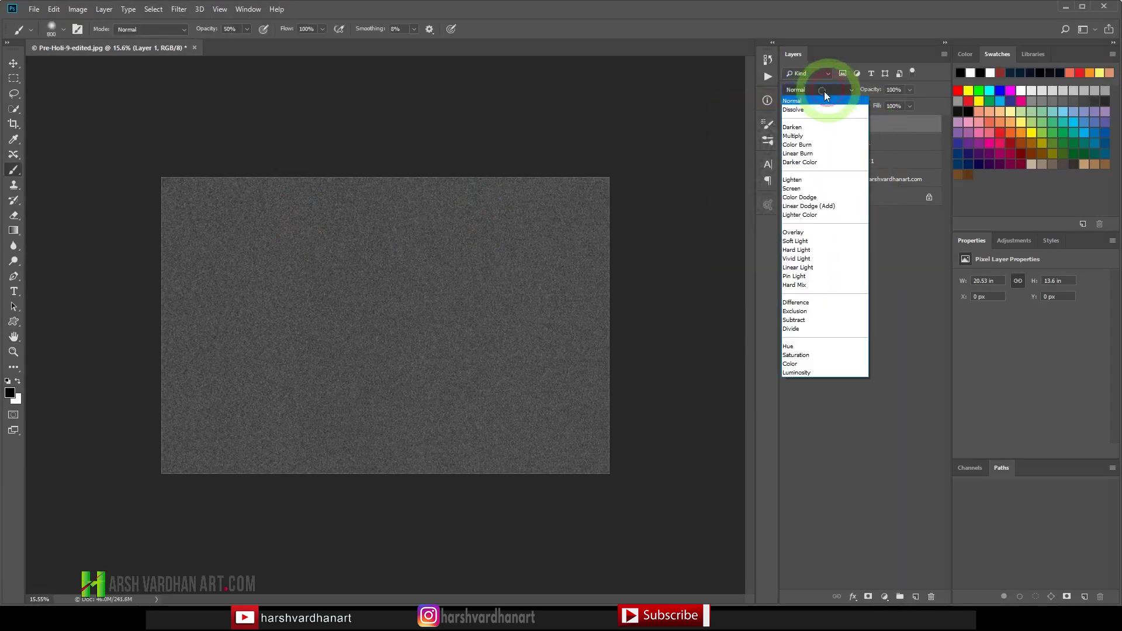
left_click(803, 188)
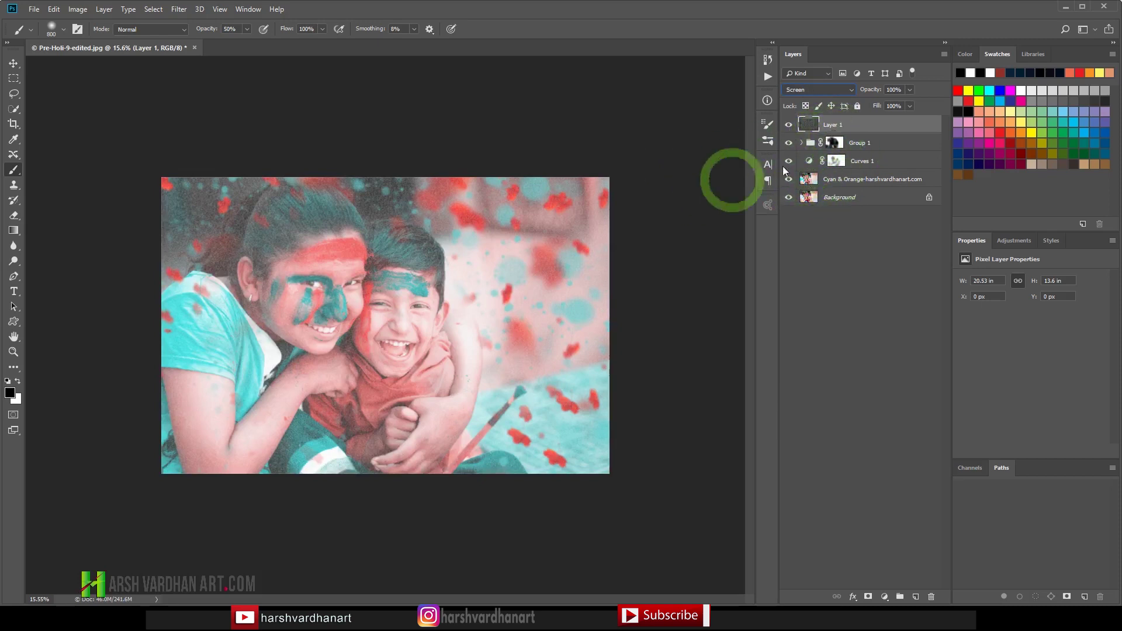
Increase the noise layer's contrast with Levels, raising the black input to 87 and lowering the white input.
key("ctrl+l")
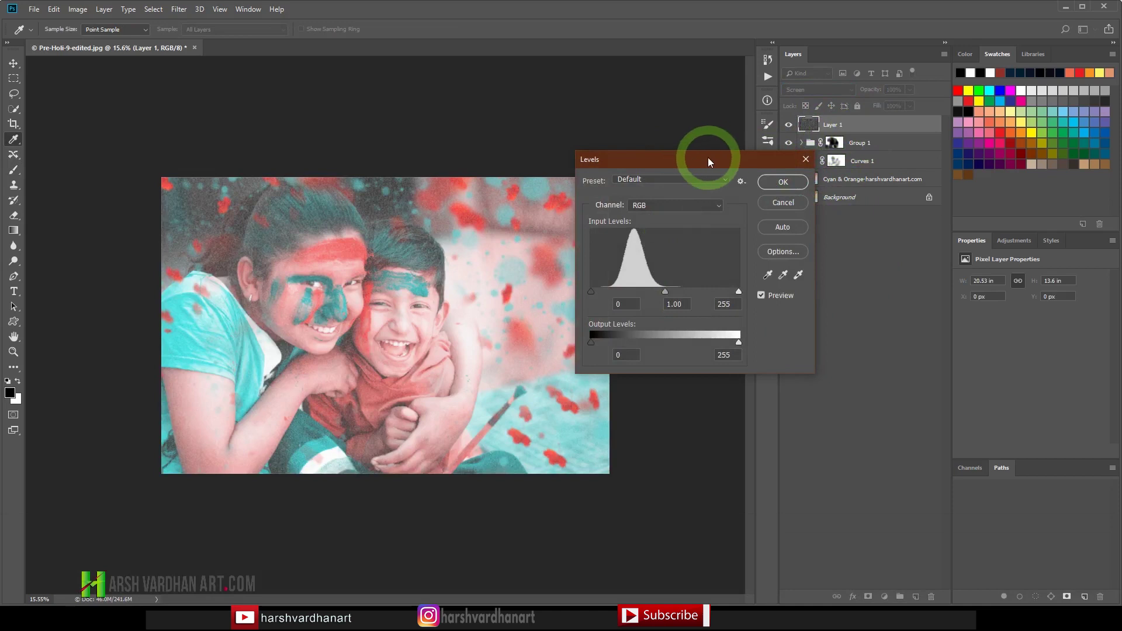
left_click_drag(709, 162, 907, 159)
mouse_move(865, 290)
left_mouse_down()
mouse_move(820, 291)
mouse_move(872, 293)
mouse_move(862, 292)
left_mouse_up()
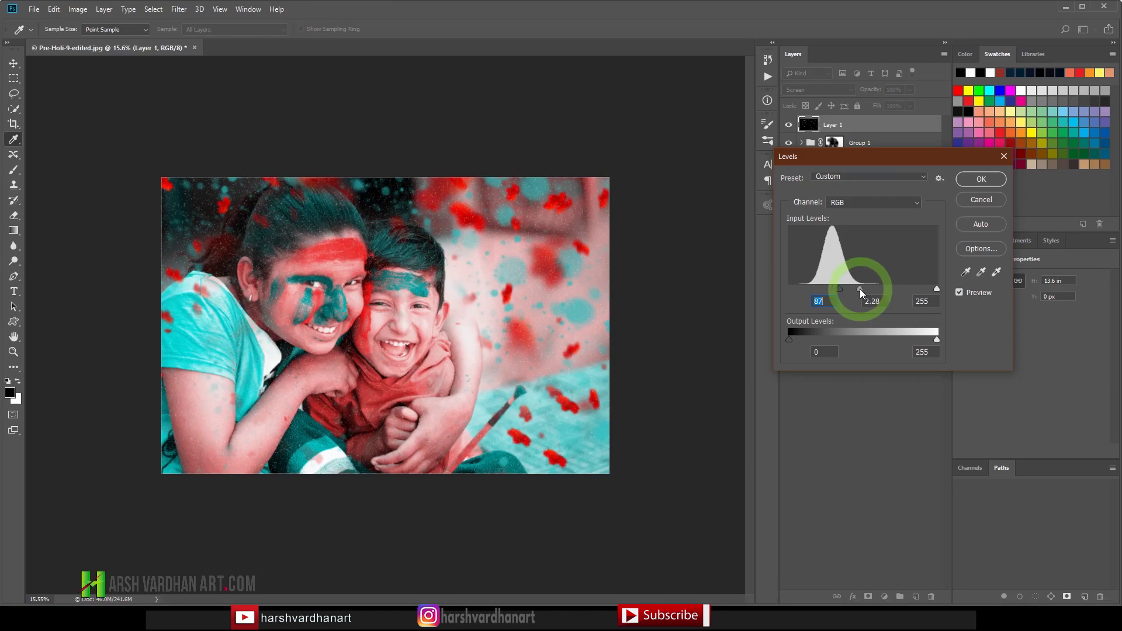
left_click_drag(937, 290, 895, 290)
left_click(986, 183)
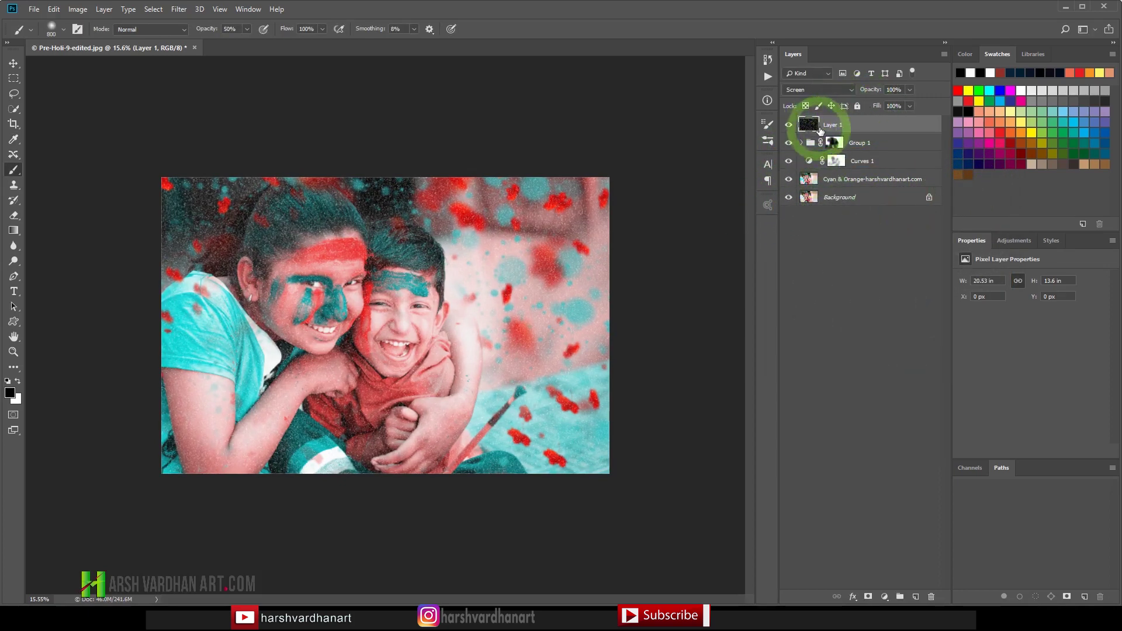
Apply a Motion Blur to the noise layer with an angle of 22° and a distance of 15 pixels.
key("ctrl")
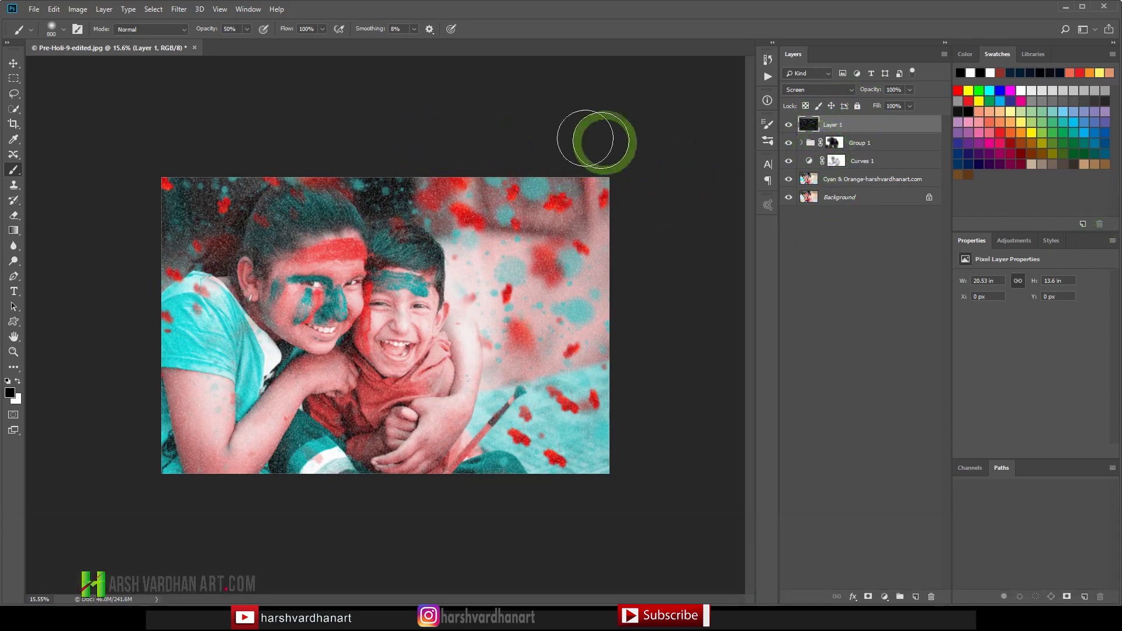
left_click(179, 12)
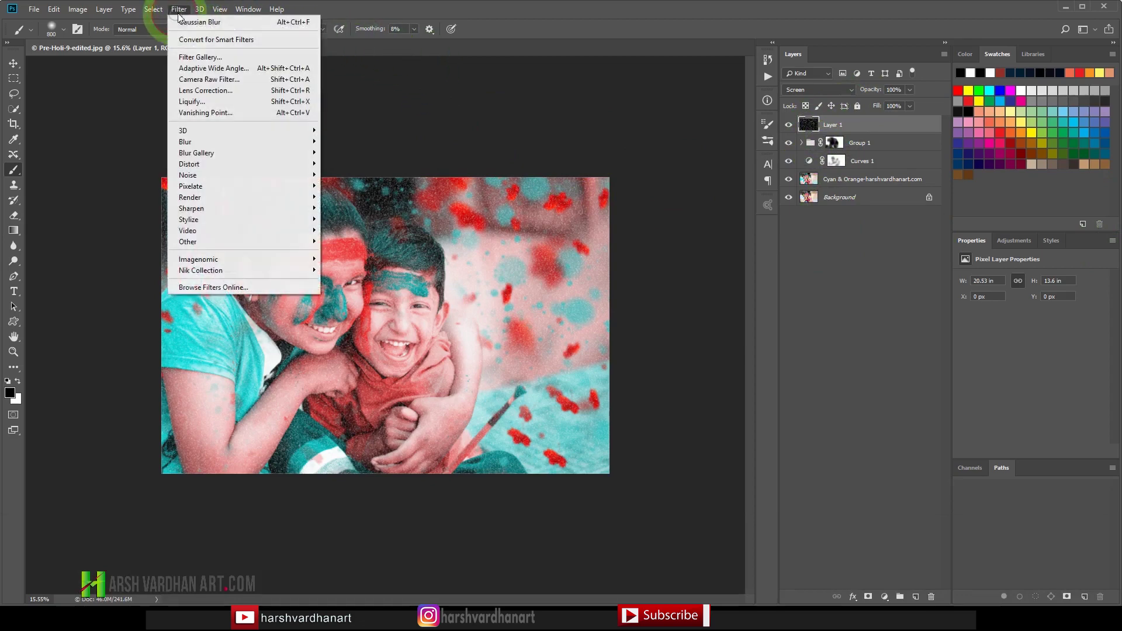
mouse_move(222, 141)
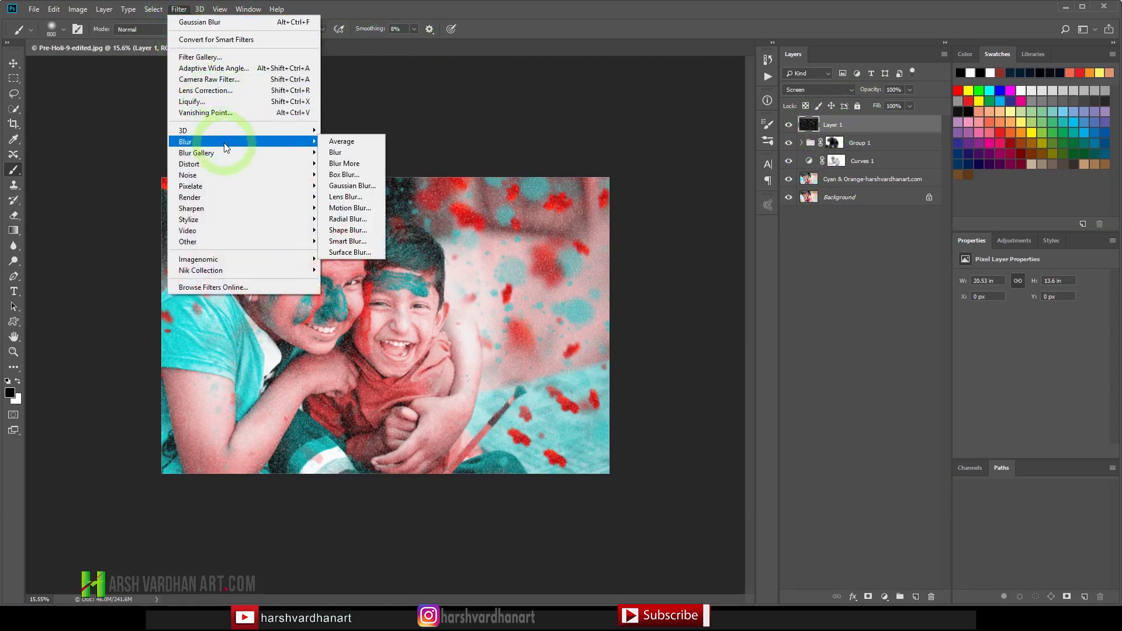
left_click(351, 208)
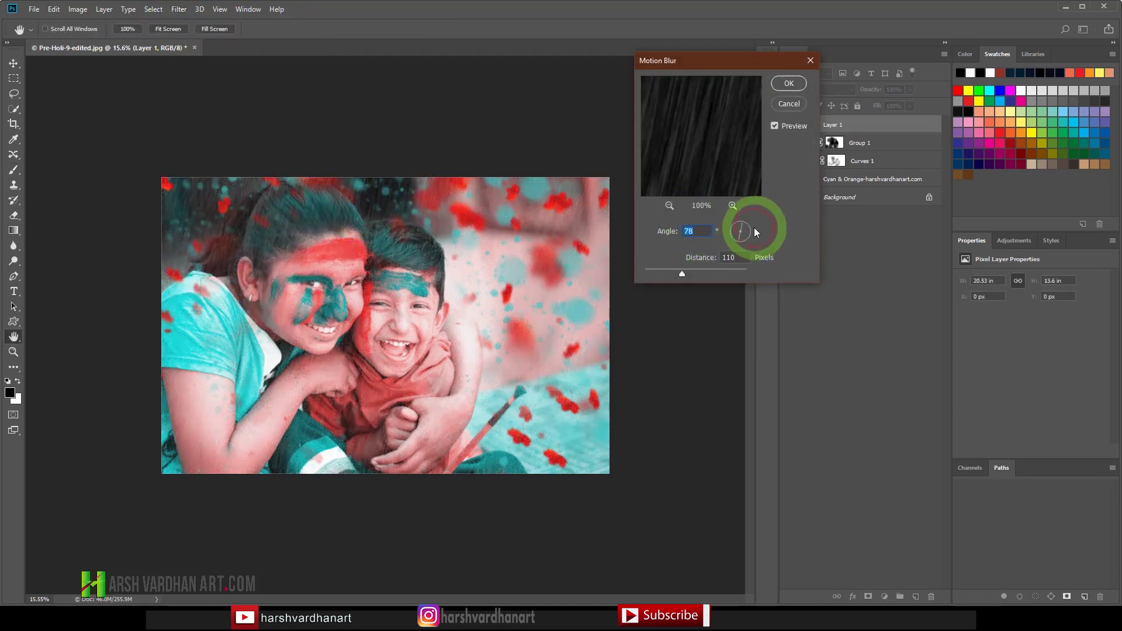
left_click_drag(754, 231, 654, 276)
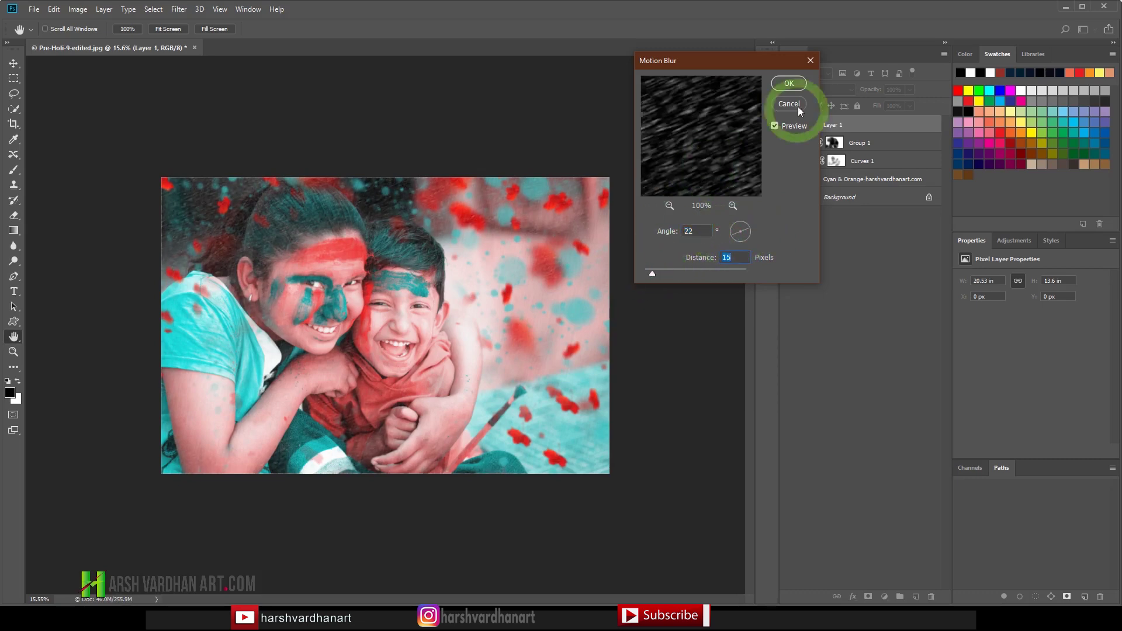
left_click(786, 85)
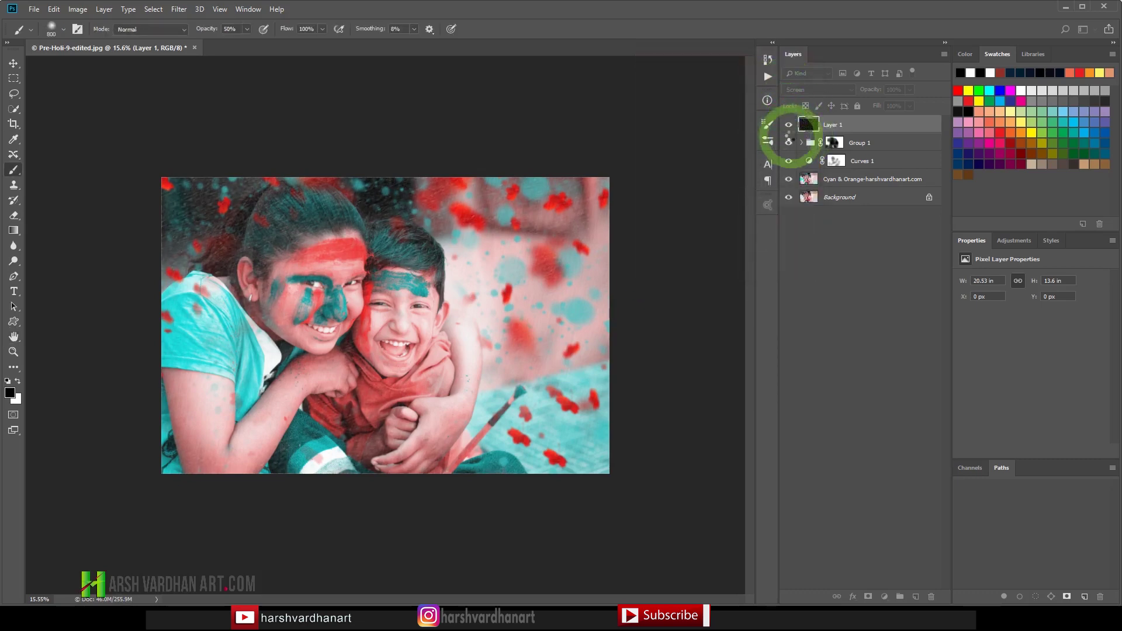
Sharpen the blurred noise into specks with Levels, using a black input of 56, midtones of 4.44 and a white input of about 131.
key("ctrl+l")
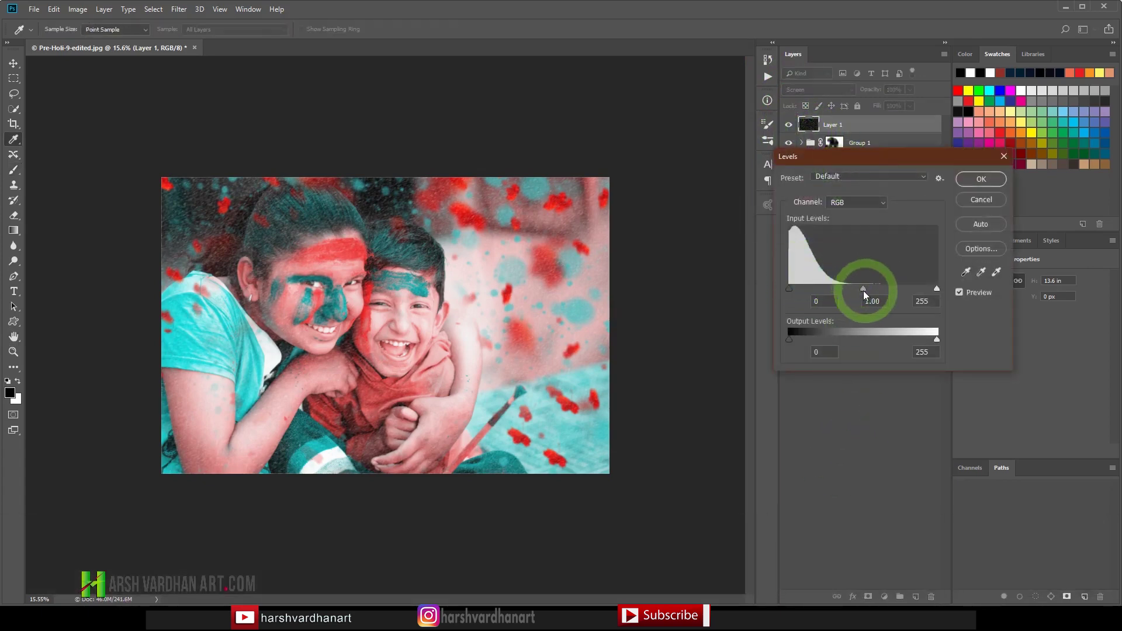
left_click_drag(864, 290, 836, 289)
mouse_move(846, 290)
left_mouse_down()
mouse_move(822, 292)
mouse_move(866, 295)
mouse_move(830, 290)
left_mouse_up()
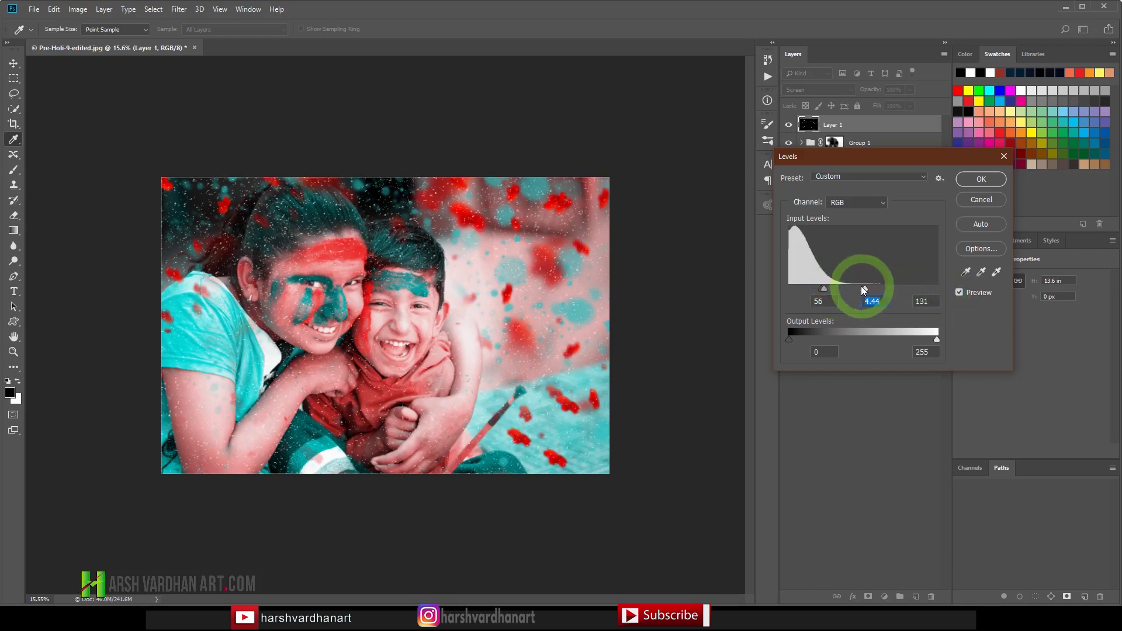
left_click_drag(860, 286, 864, 286)
left_click(987, 181)
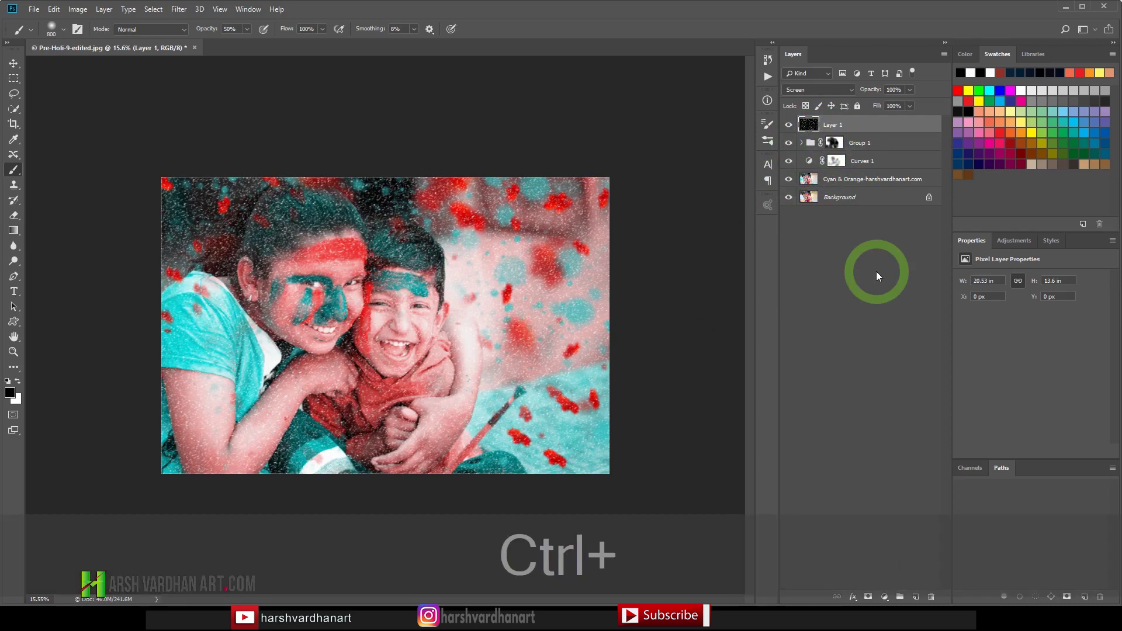
Thin out the specks on the noise layer with Levels, raising the black input to 41.
key("ctrl+l")
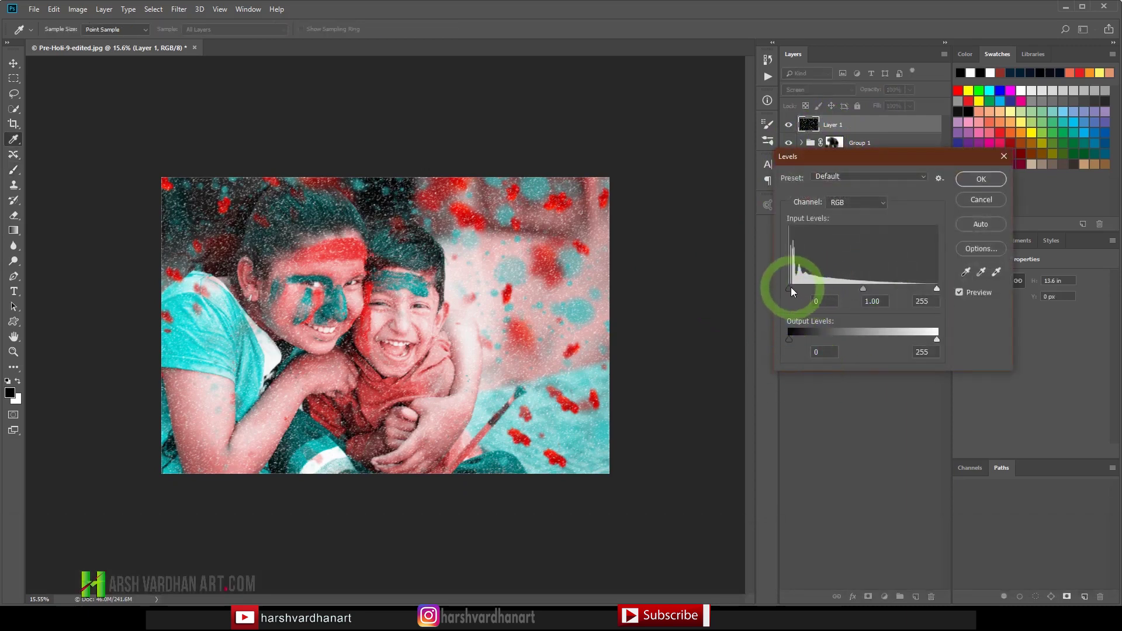
left_click_drag(795, 291, 813, 289)
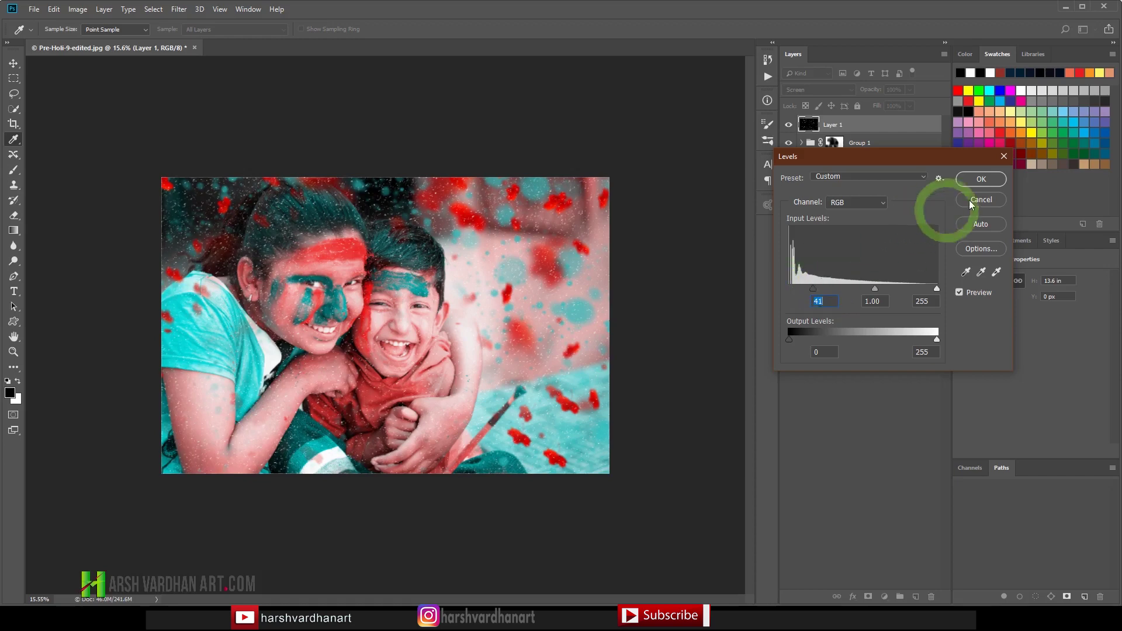
left_click(980, 180)
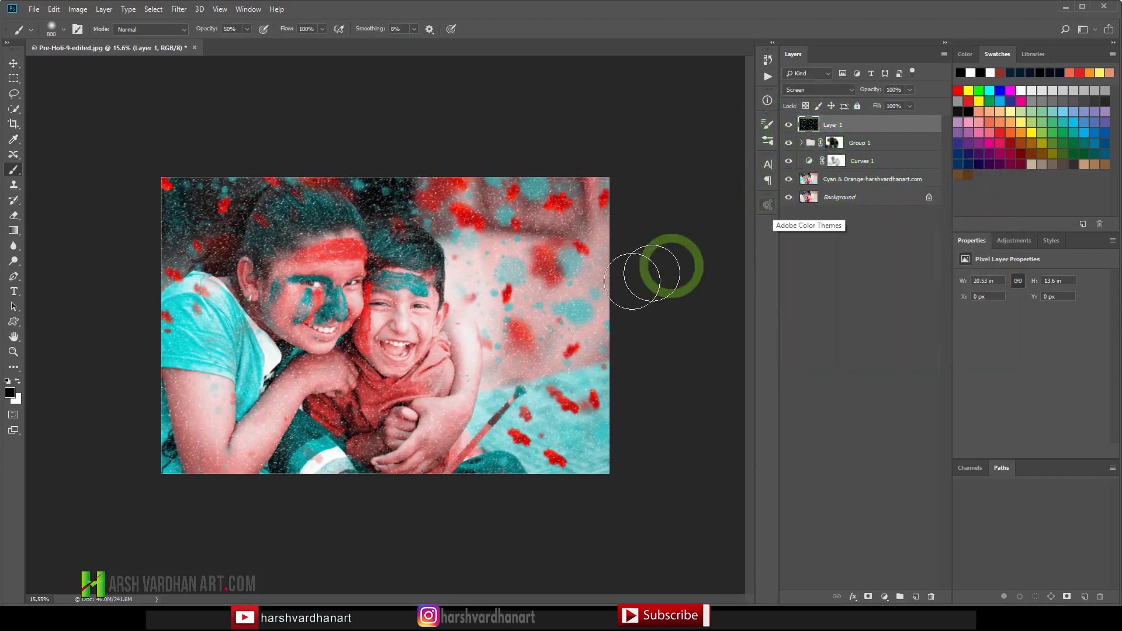
Convert the speck layer to a smart object and enlarge it to about 130% width and 112% height.
right_click(899, 124)
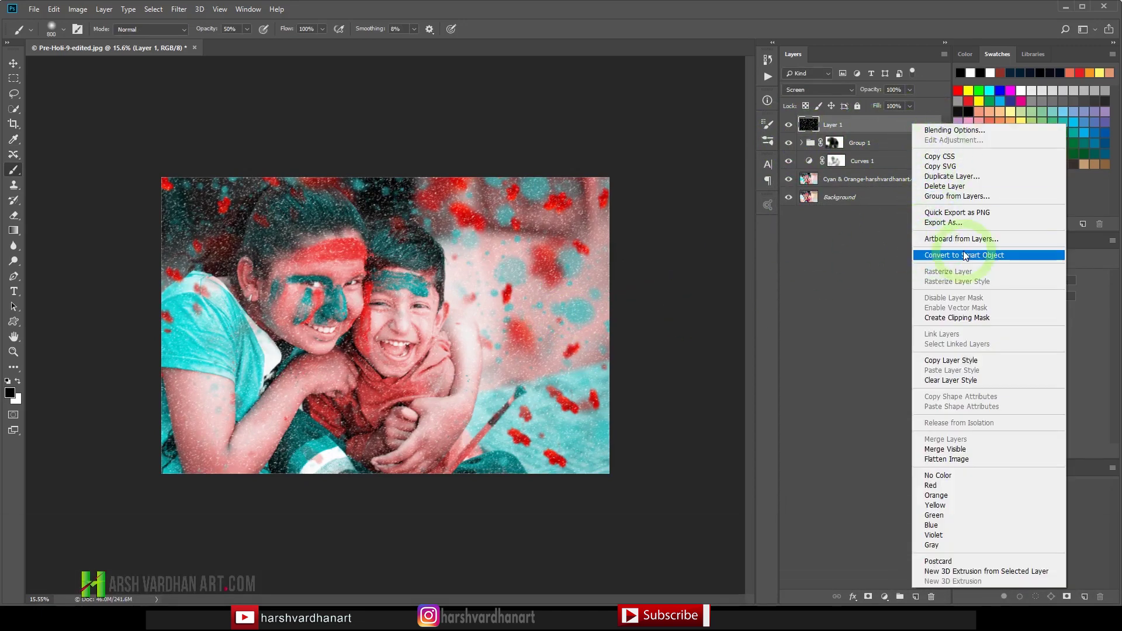
left_click(963, 257)
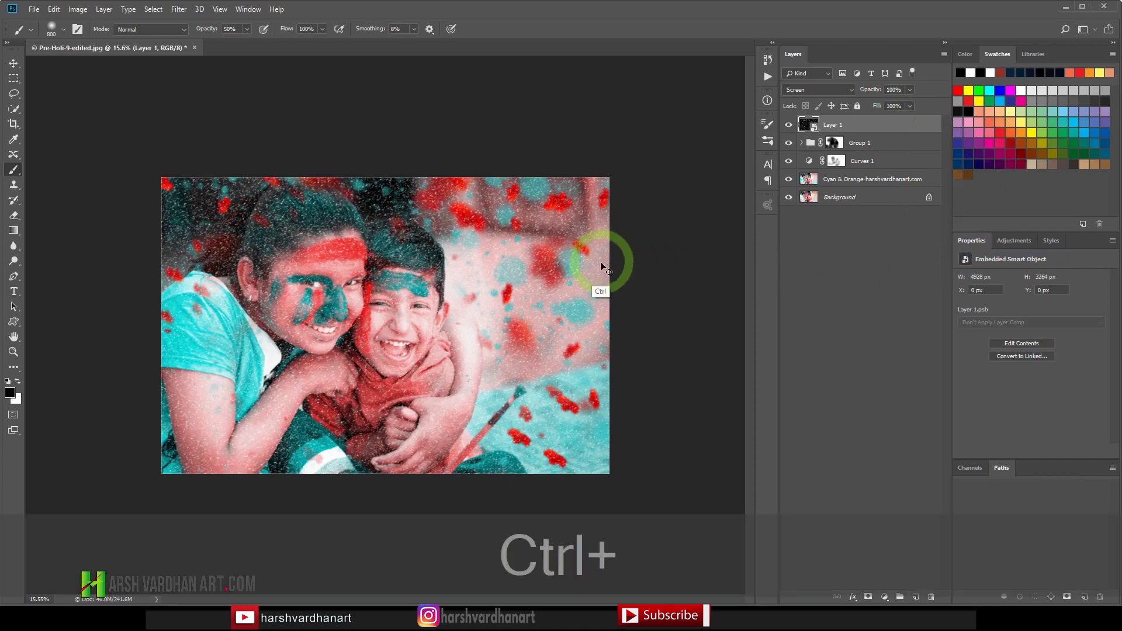
key("ctrl+t")
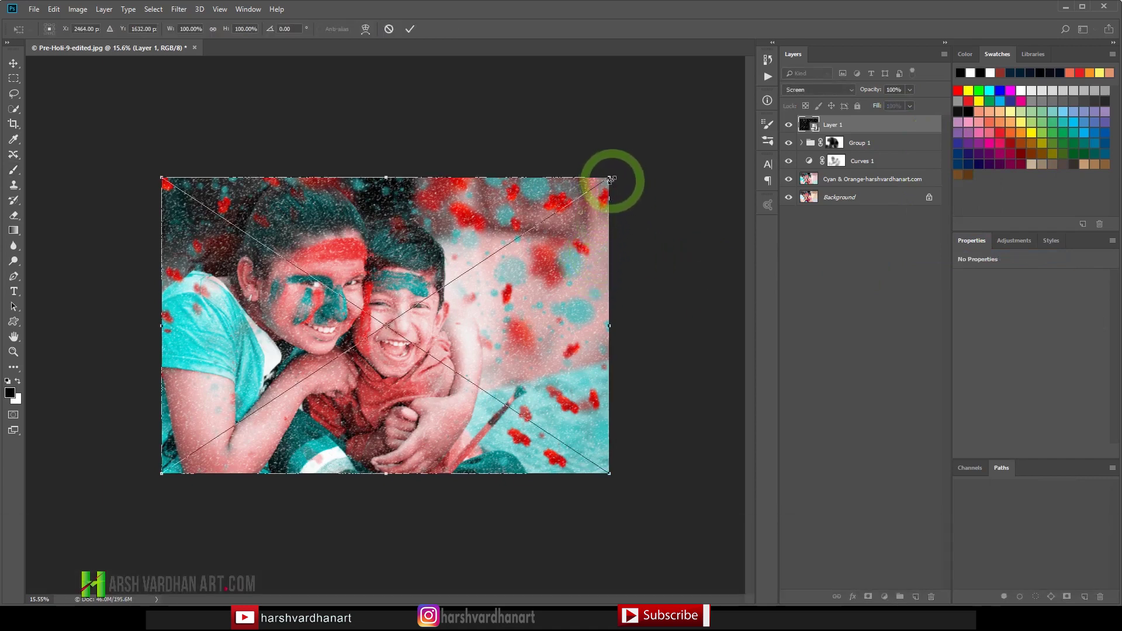
left_click_drag(612, 175, 701, 145)
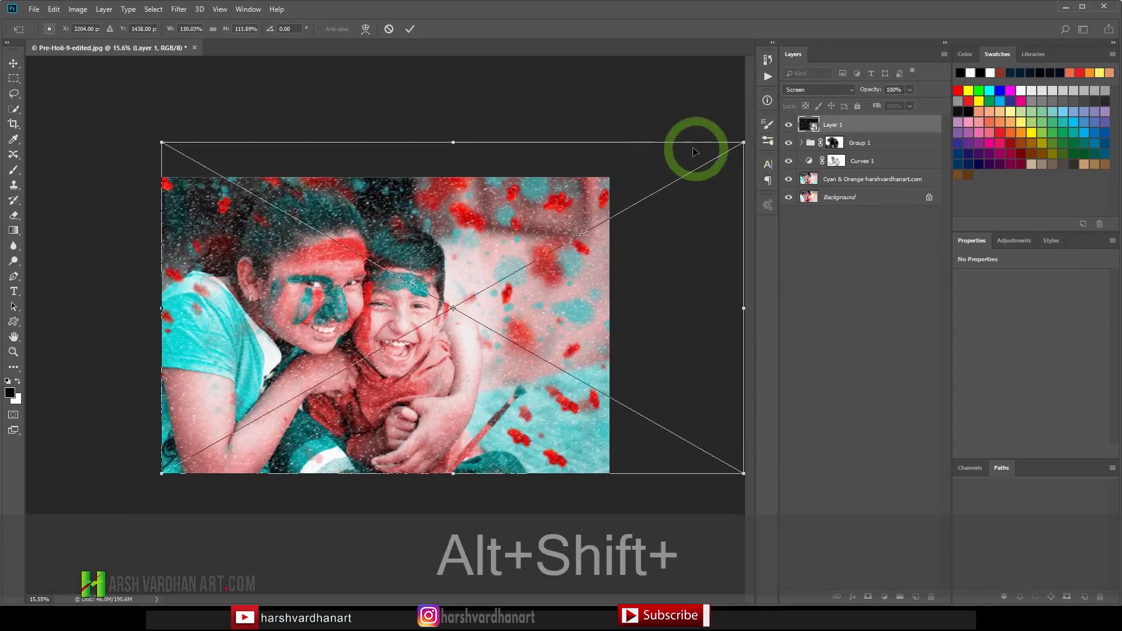
key("alt+shift+Return")
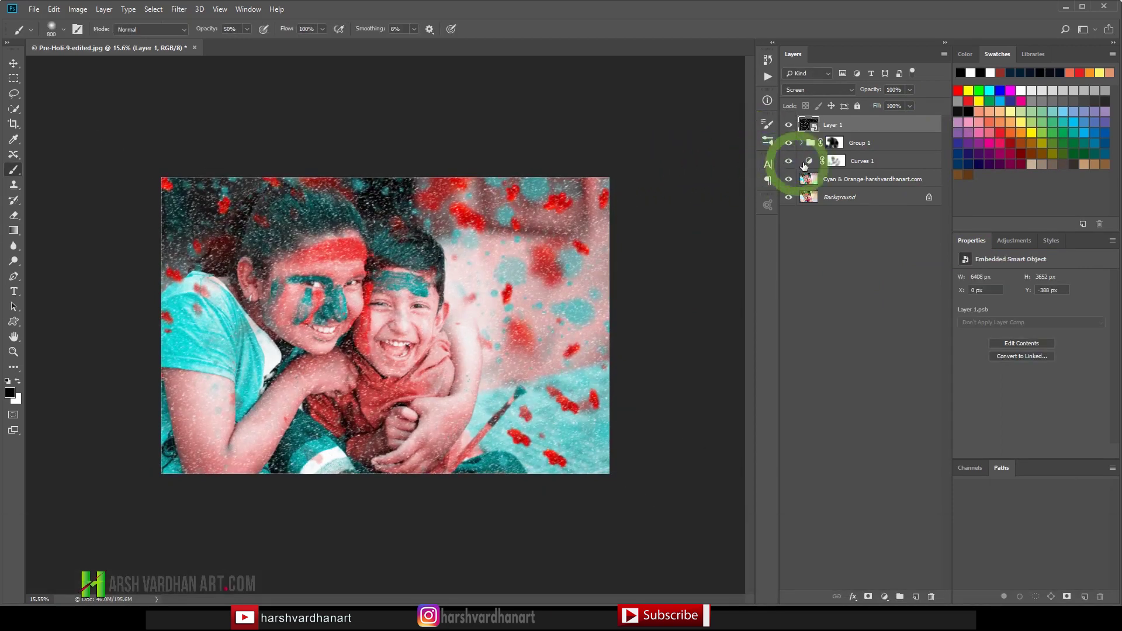
Add a layer mask to the speck layer and paint the specks away from both children with a black brush at 50% opacity.
left_click(869, 596)
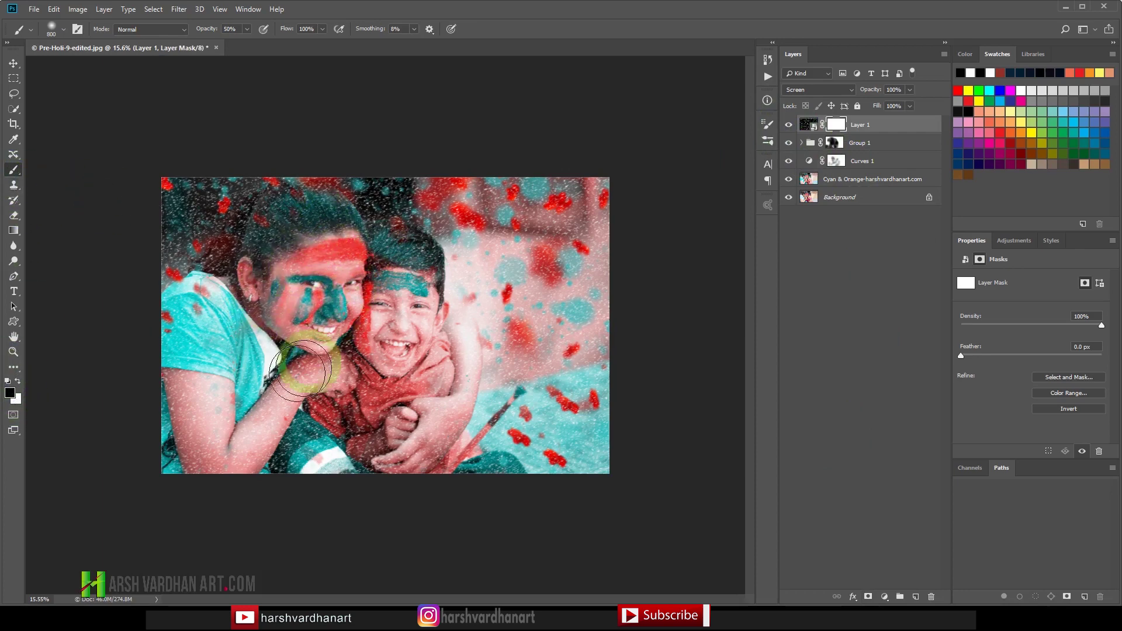
mouse_move(326, 265)
left_mouse_down()
mouse_move(292, 244)
mouse_move(319, 268)
mouse_move(312, 337)
mouse_move(342, 334)
mouse_move(410, 280)
mouse_move(365, 372)
mouse_move(444, 259)
mouse_move(317, 378)
mouse_move(306, 365)
mouse_move(275, 423)
mouse_move(229, 415)
left_mouse_up()
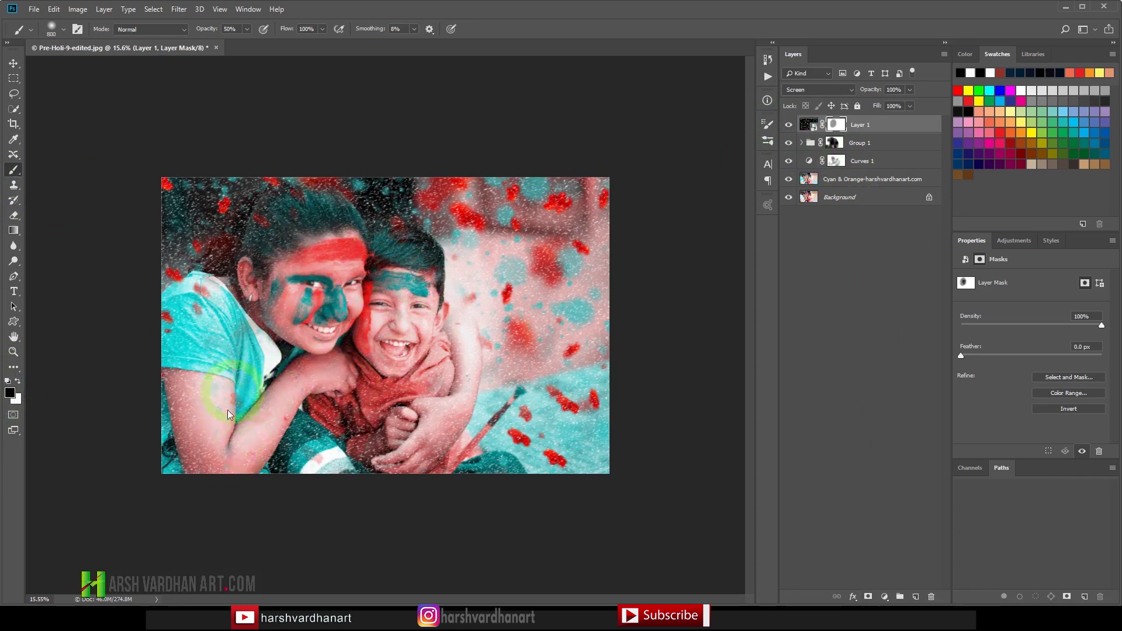
mouse_move(186, 383)
left_mouse_down()
mouse_move(171, 361)
mouse_move(208, 481)
mouse_move(255, 408)
mouse_move(301, 408)
mouse_move(257, 449)
mouse_move(260, 431)
mouse_move(356, 350)
mouse_move(379, 408)
mouse_move(413, 386)
mouse_move(436, 399)
mouse_move(422, 450)
left_mouse_up()
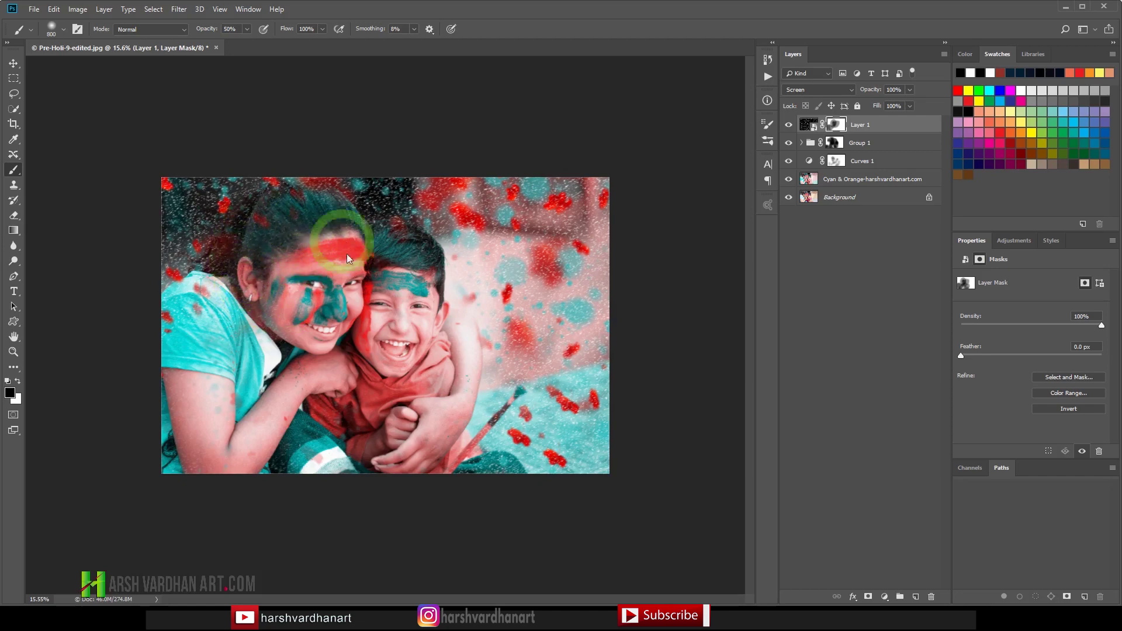
left_click_drag(356, 349, 270, 380)
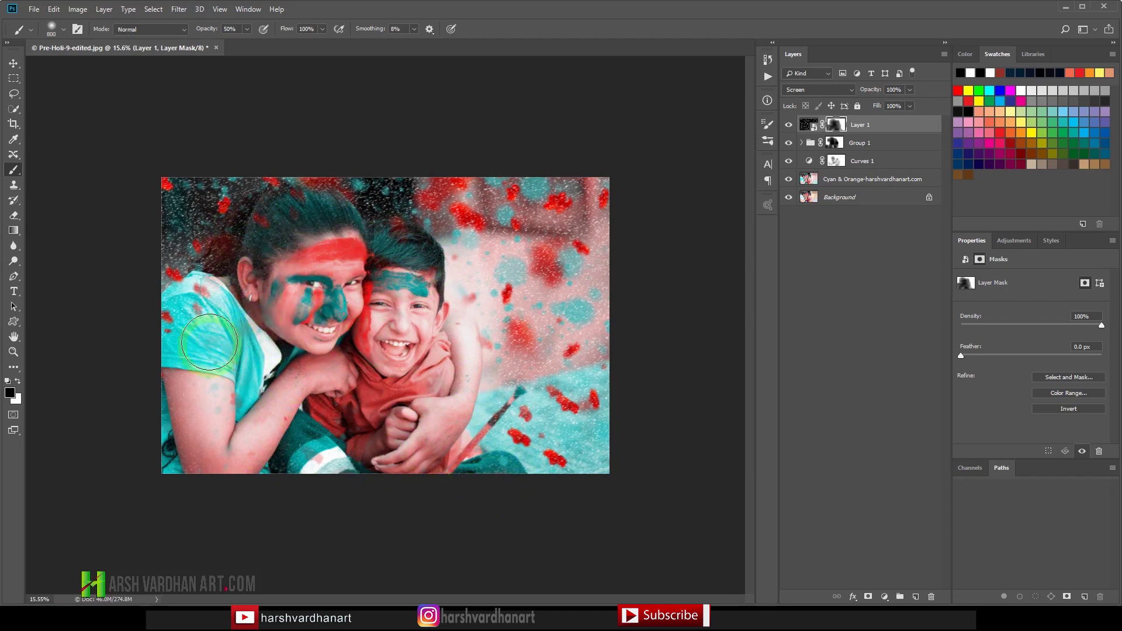
left_click(159, 320)
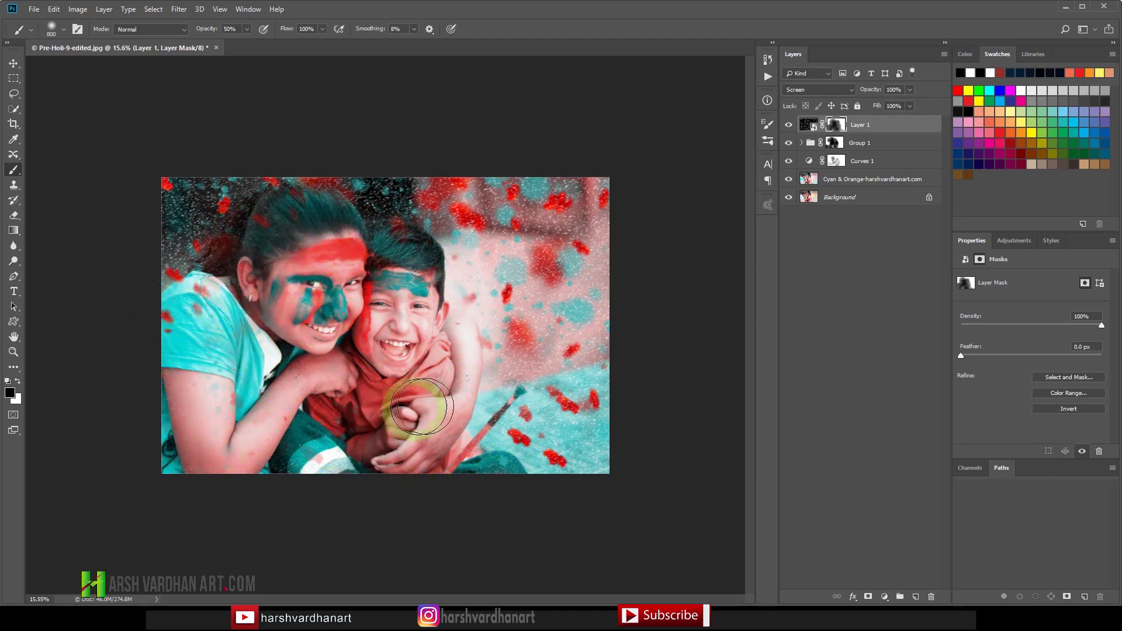
left_click(433, 256)
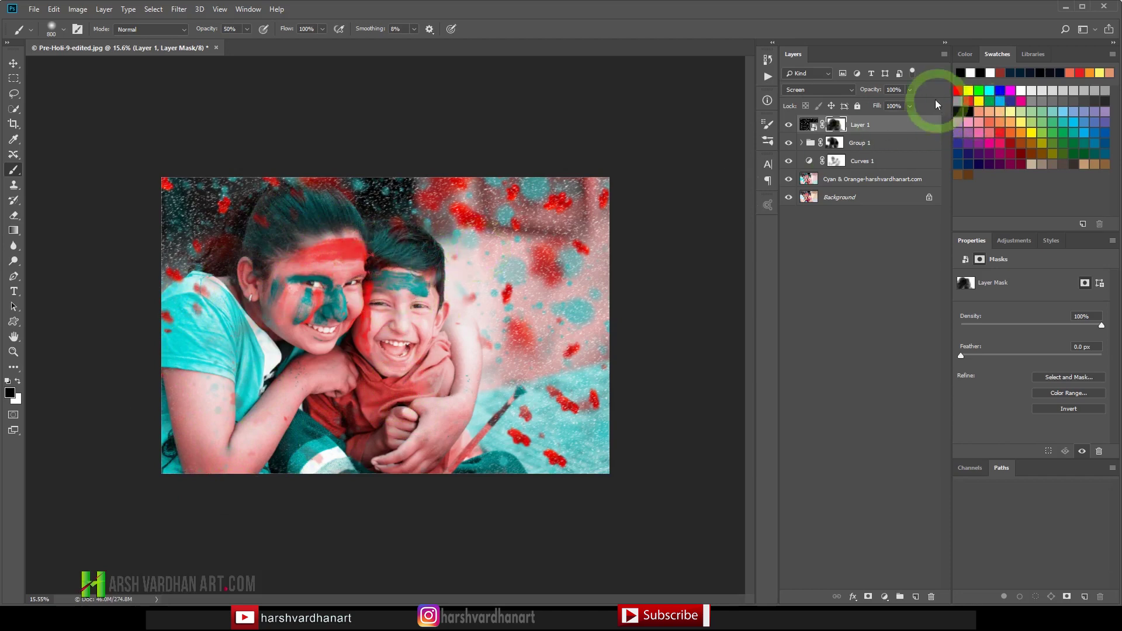
Lower the speck layer's opacity to 49% and toggle its visibility to compare the effect.
left_click_drag(909, 90, 882, 104)
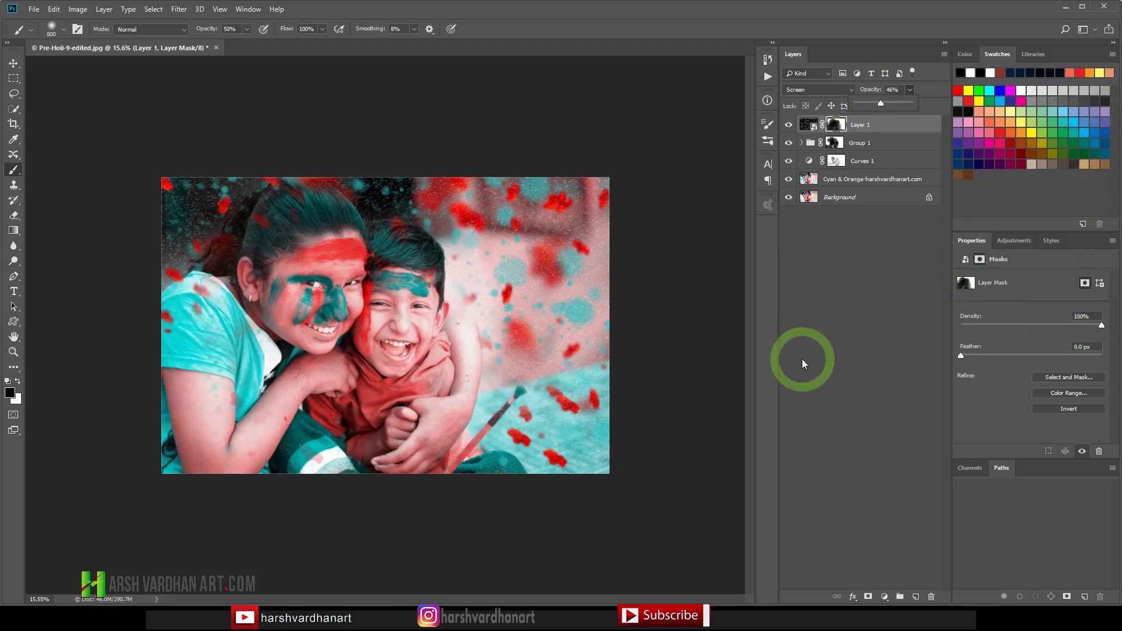
left_click(907, 157)
left_click(907, 157)
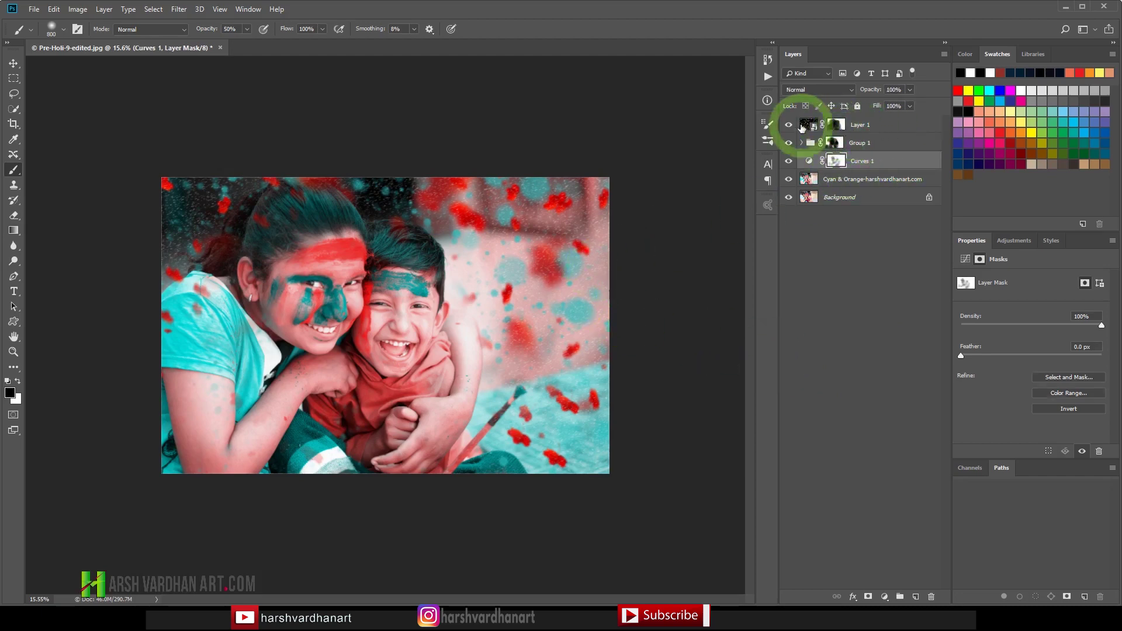
left_click(796, 126)
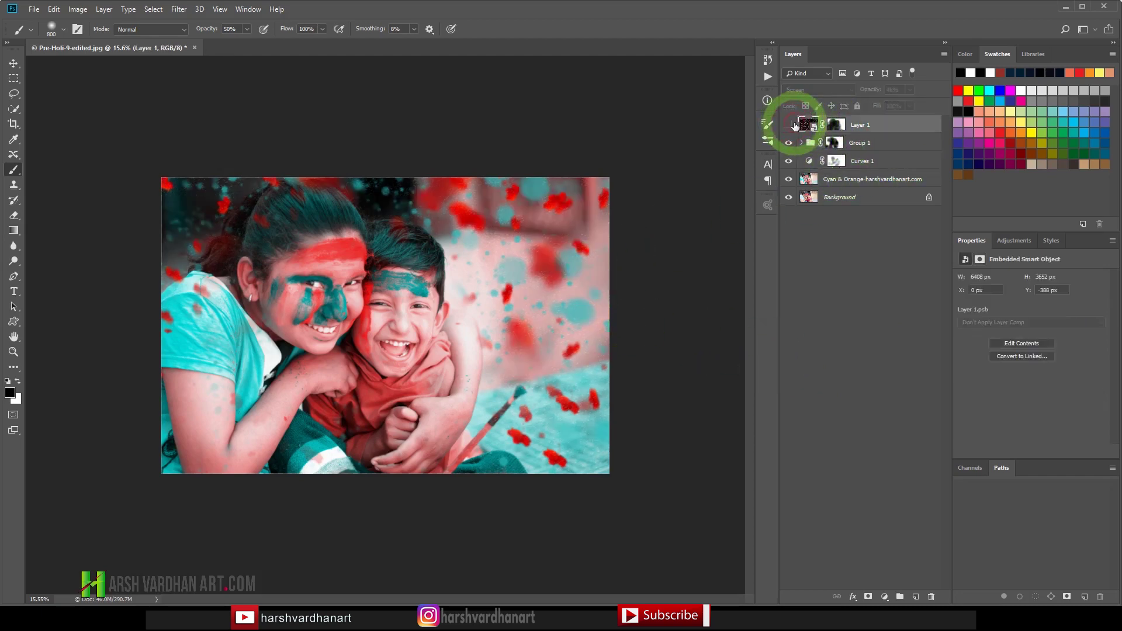
left_click(789, 125)
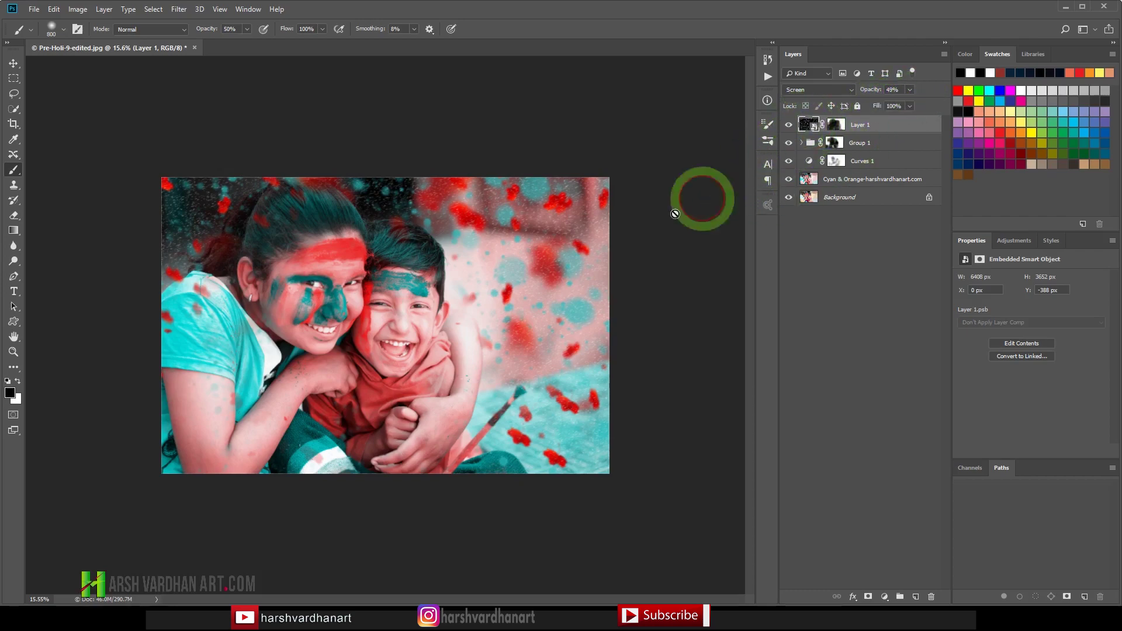
Add an Exposure adjustment layer with exposure +0.36 and gamma correction 0.86, and compare the image with and without it.
left_click(403, 316, "ctrl")
mouse_move(402, 314)
left_mouse_down()
mouse_move(387, 318)
mouse_move(401, 316)
left_mouse_up()
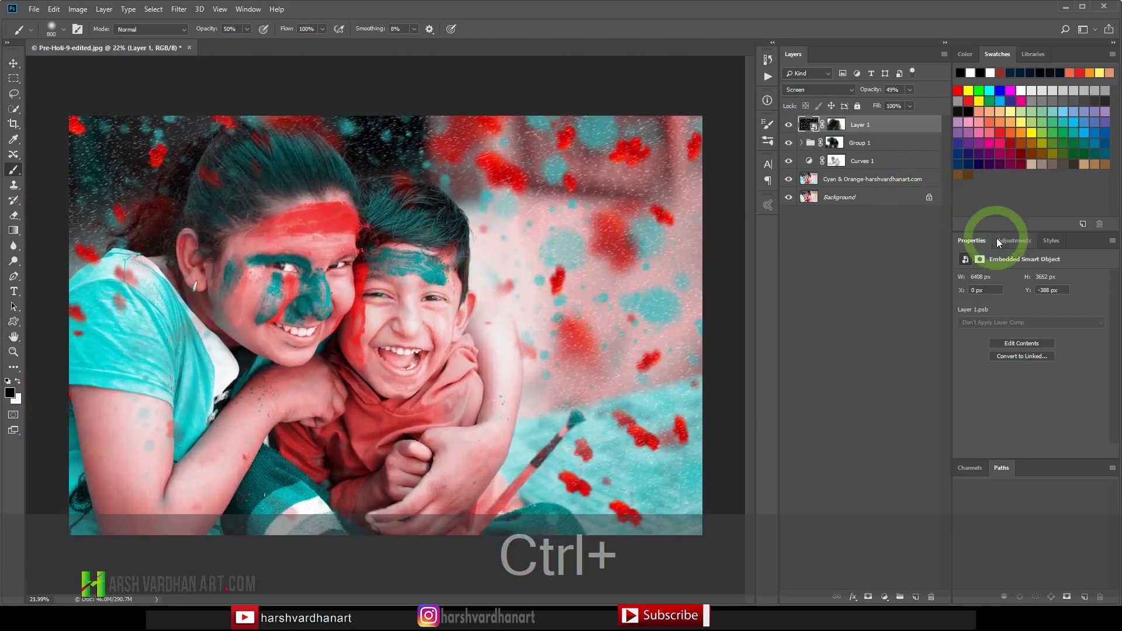
left_click(1019, 241)
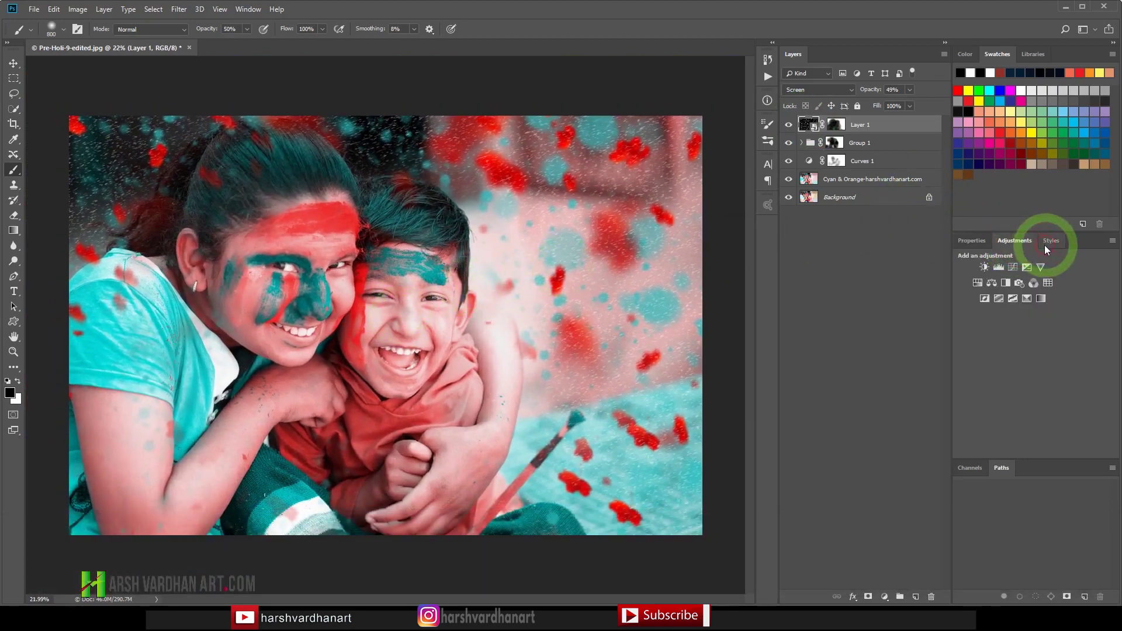
left_click(1027, 270)
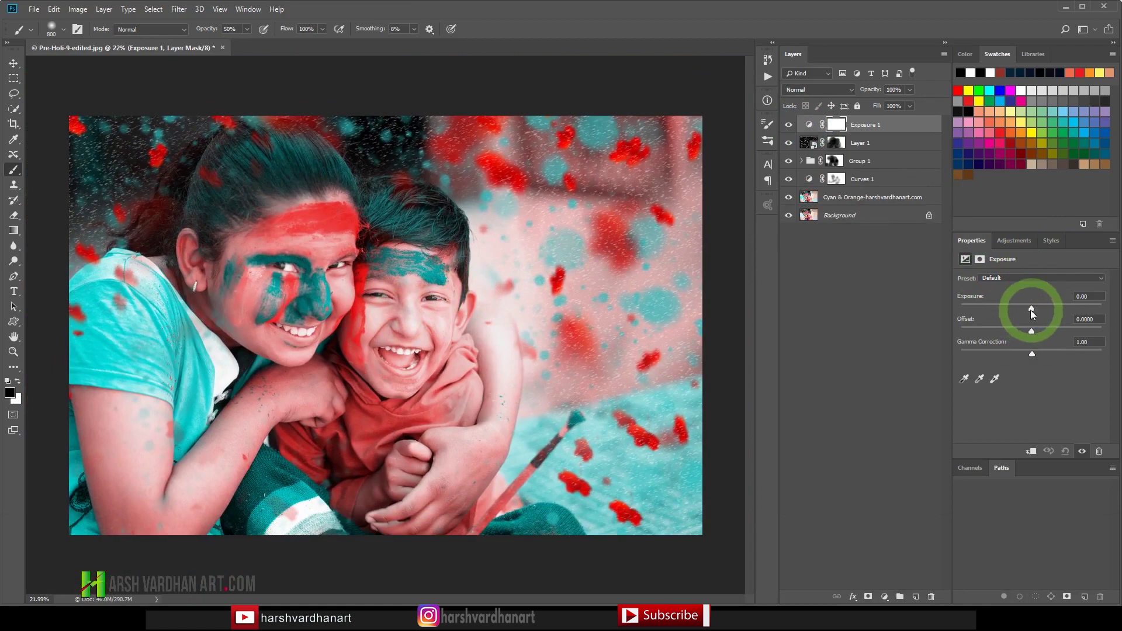
left_click_drag(1031, 307, 1033, 308)
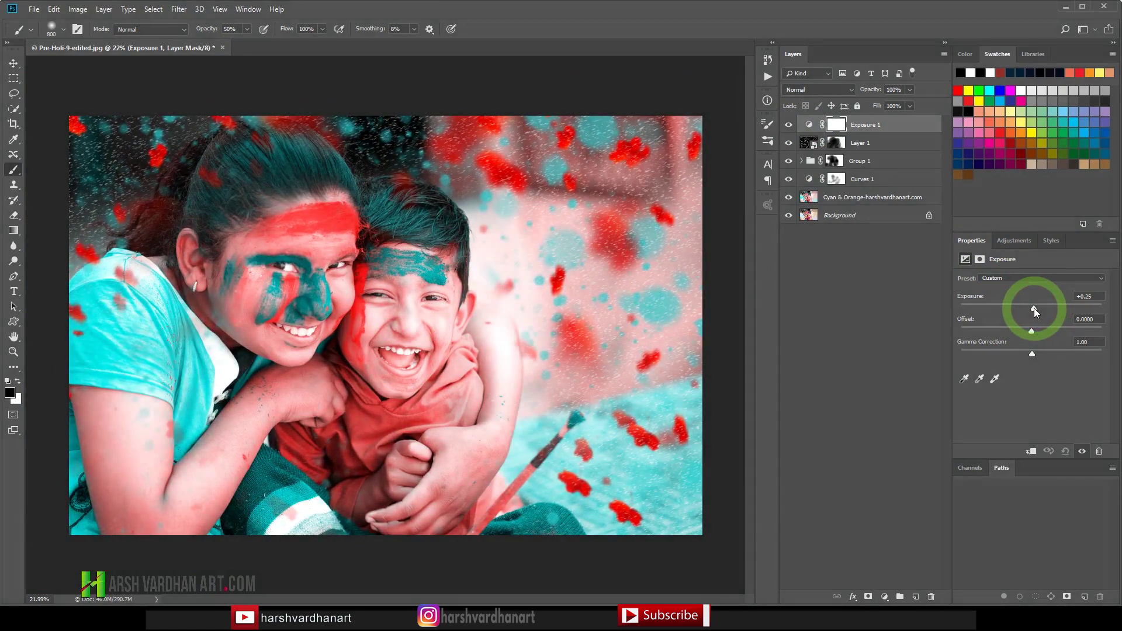
left_click(1028, 355)
left_click_drag(1031, 355, 1043, 354)
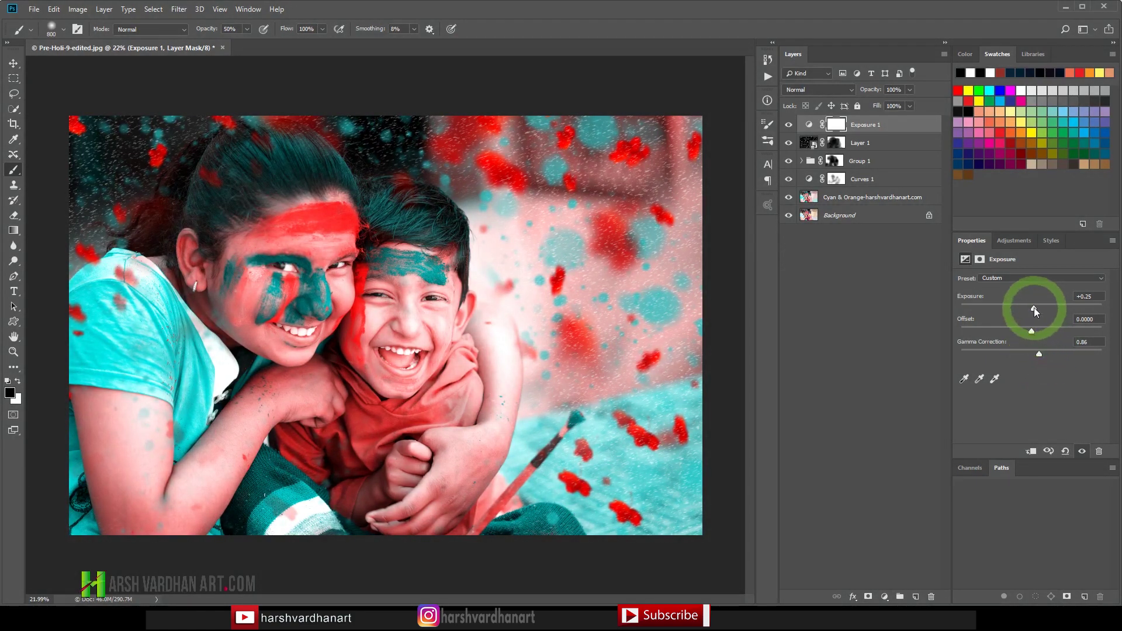
left_click_drag(1034, 307, 1036, 307)
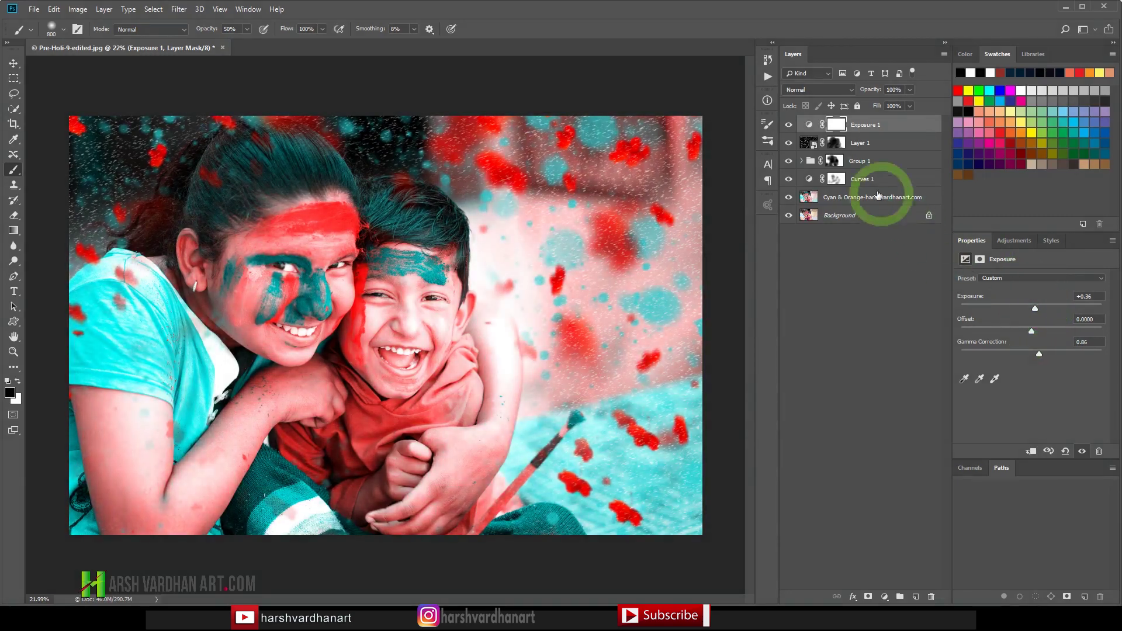
left_click(789, 125)
left_click(789, 125)
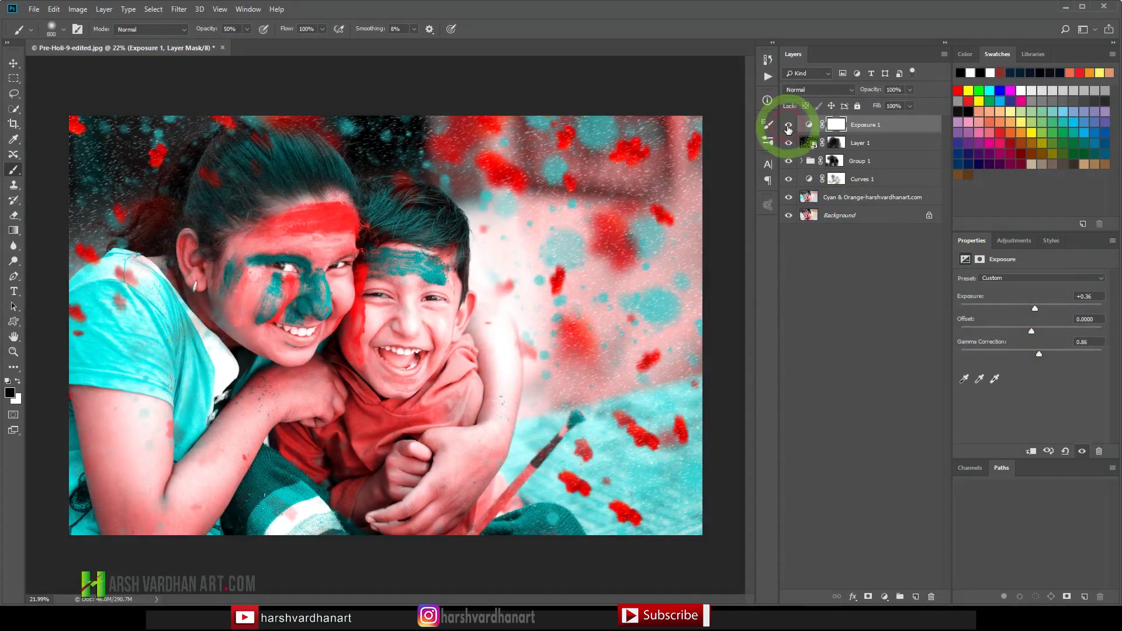
Add a Vibrance adjustment layer with vibrance +28 and saturation +4, and group all layers above the Background.
left_click(1018, 242)
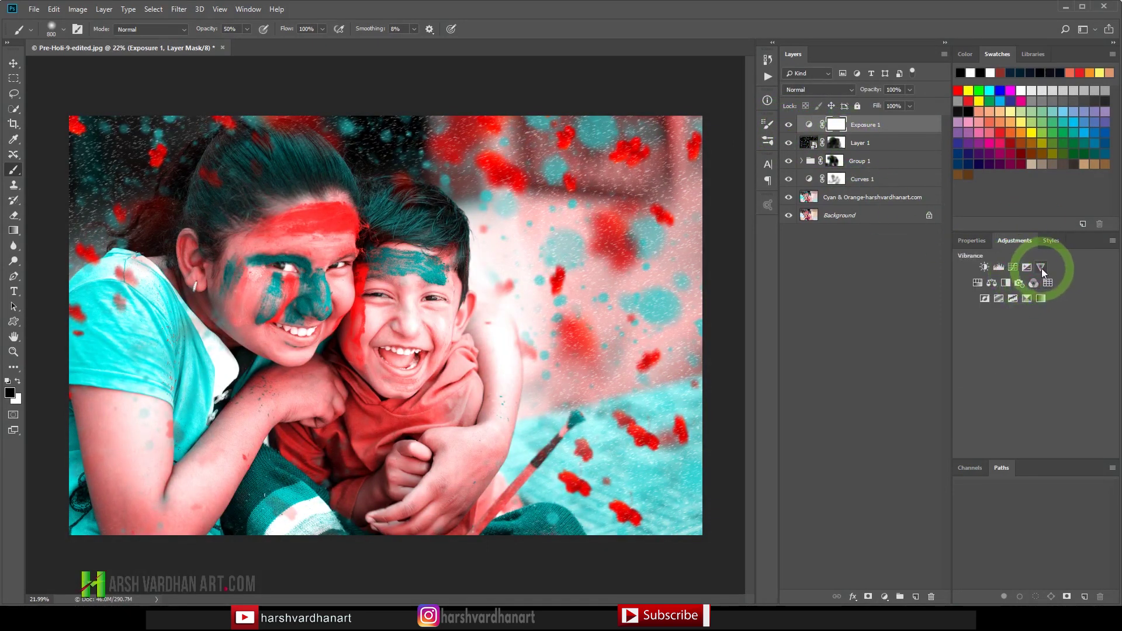
left_click(1041, 268)
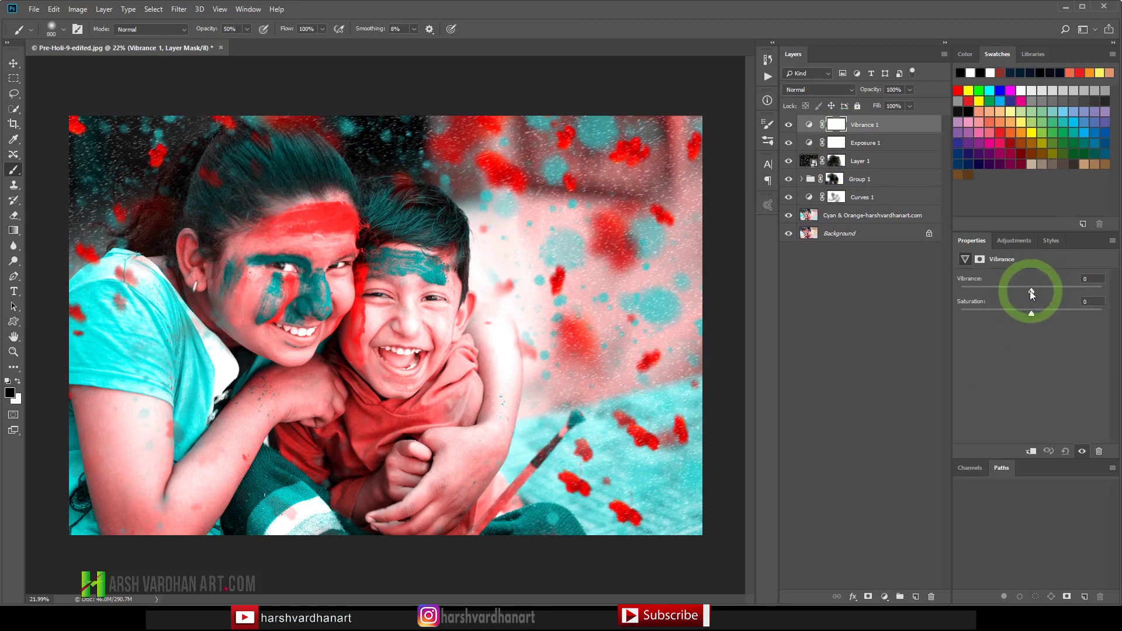
left_click_drag(1032, 291, 1033, 313)
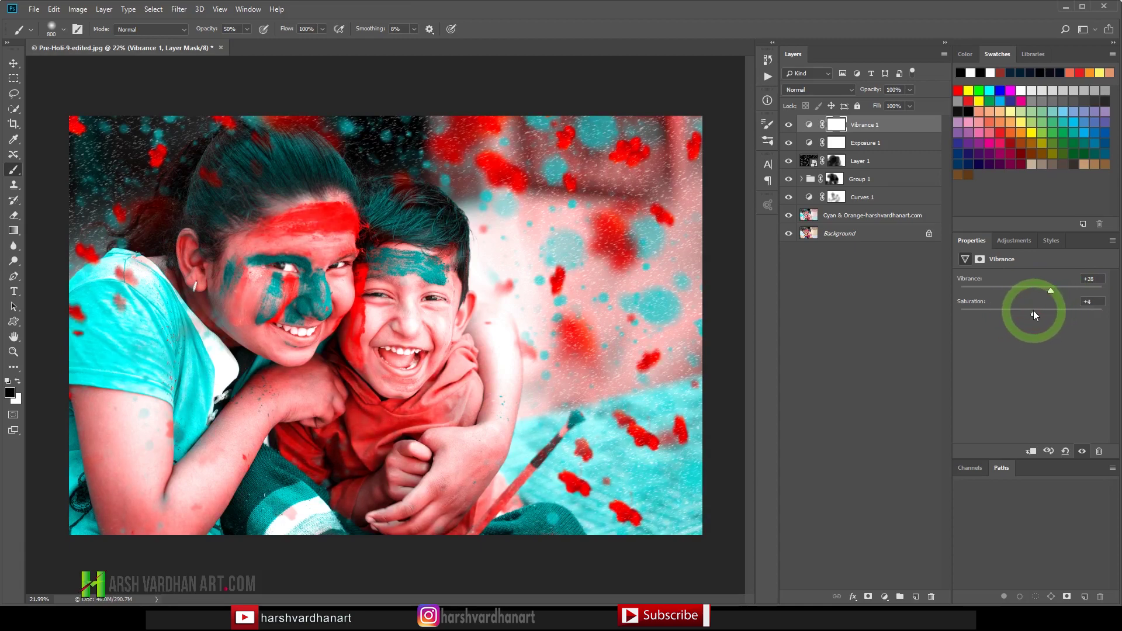
left_click(842, 225, "shift")
key("shift+ctrl+g")
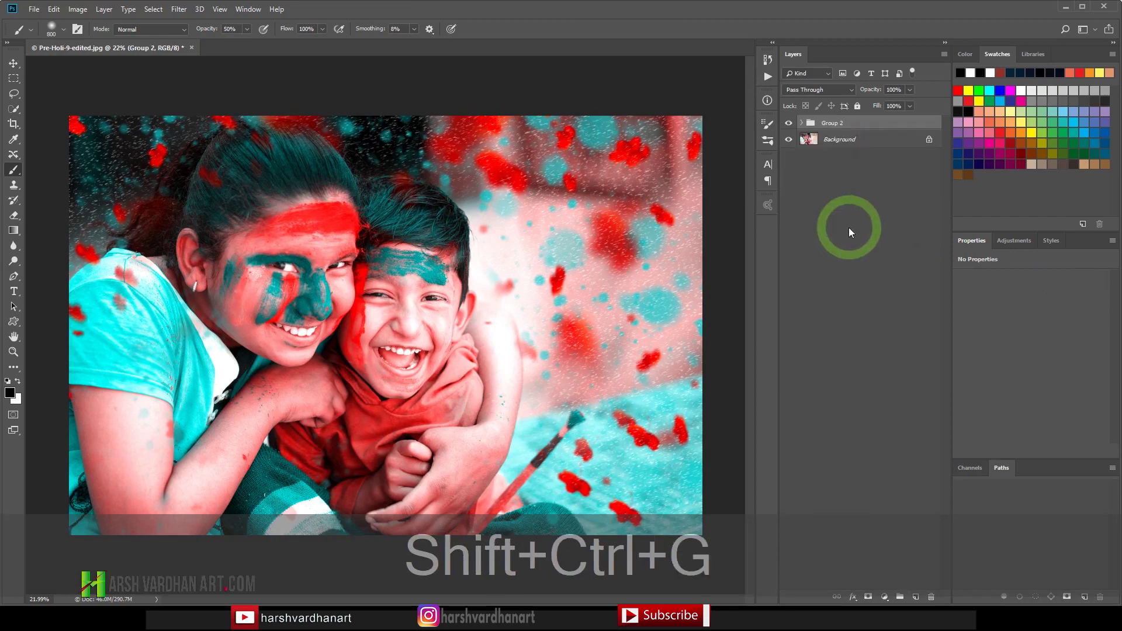
View the portrait in full screen and toggle the group's visibility to compare the edit with the original photo.
key("f")
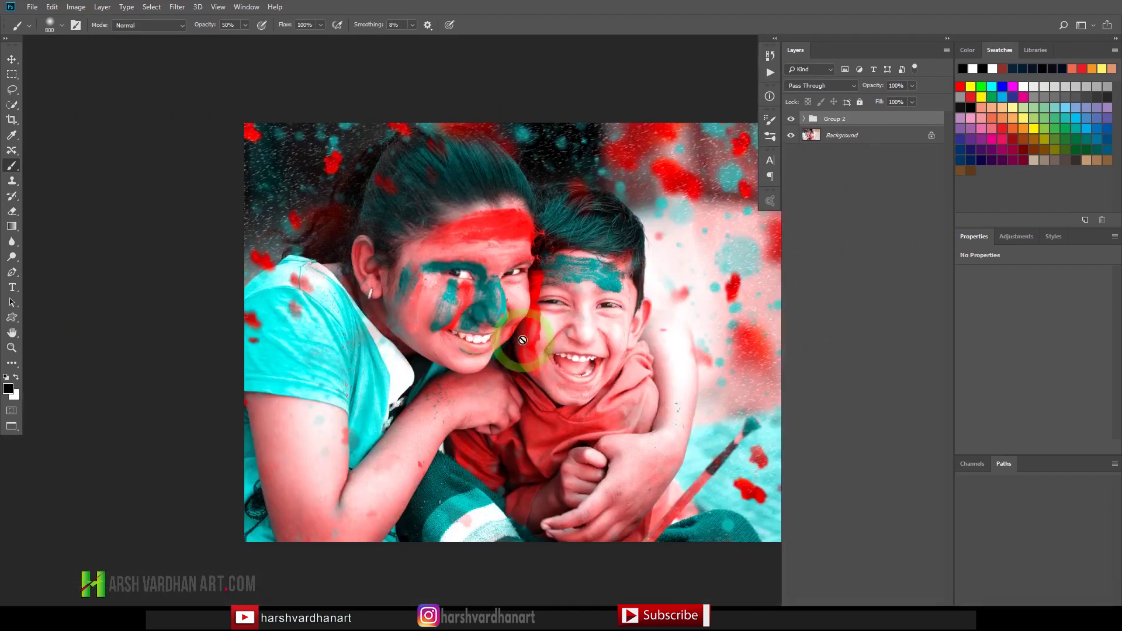
key("f")
key("ctrl+KP_0")
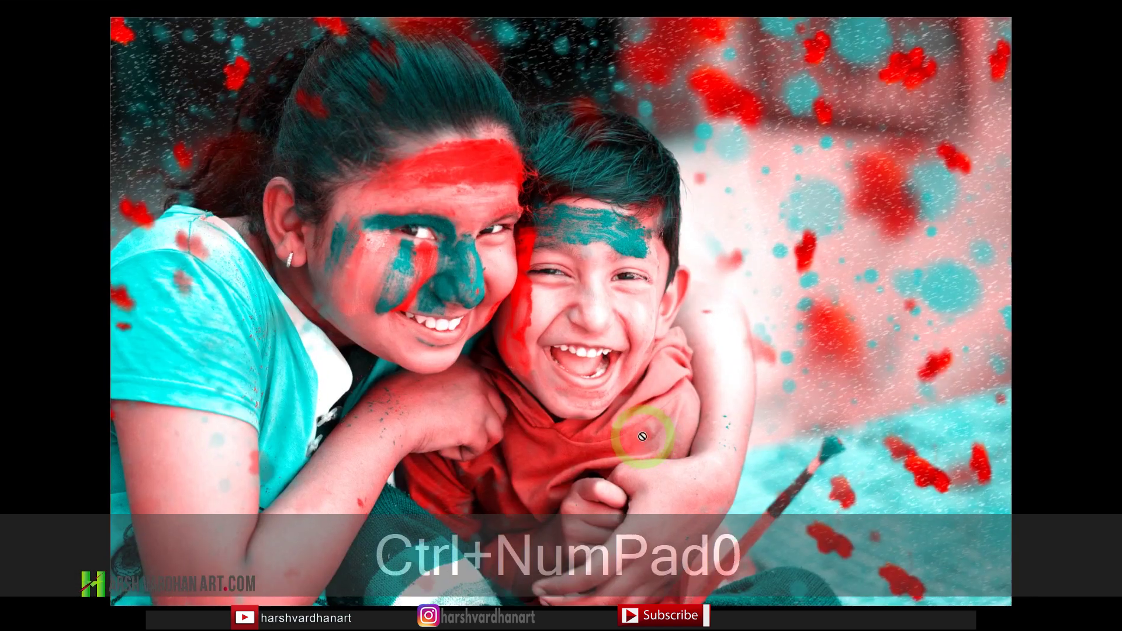
mouse_move(1107, 216)
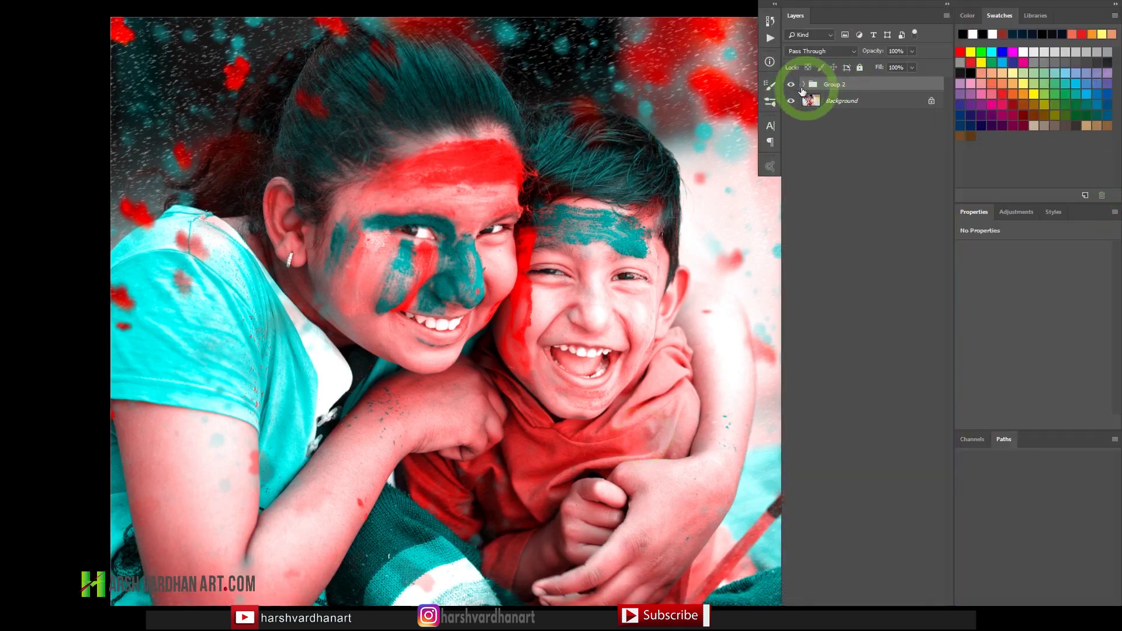
left_click(791, 86)
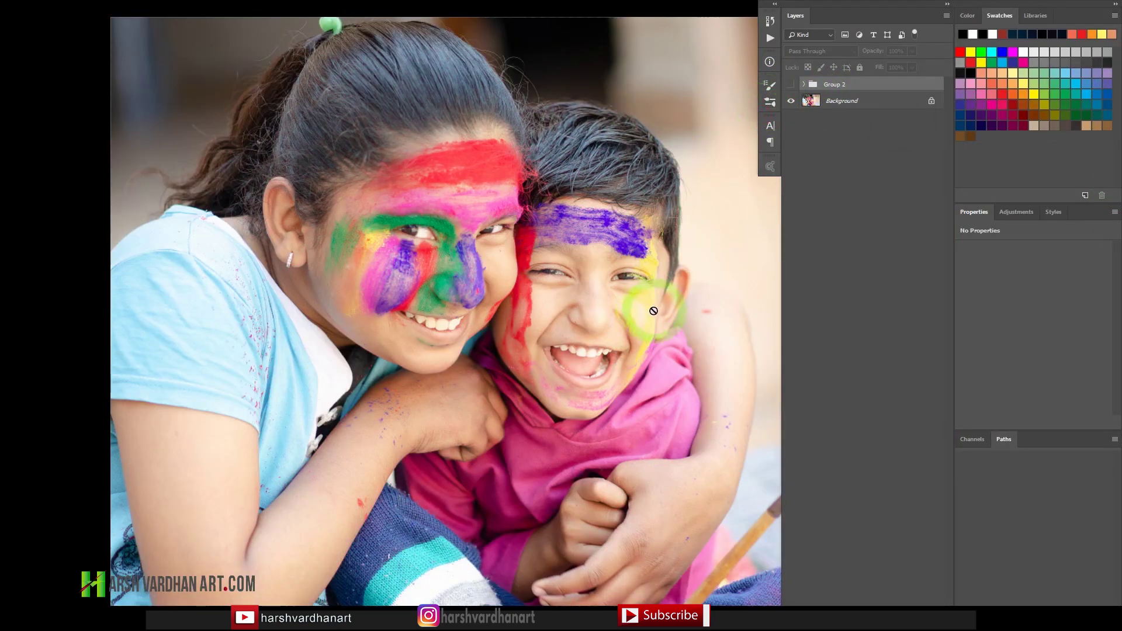
mouse_move(1102, 221)
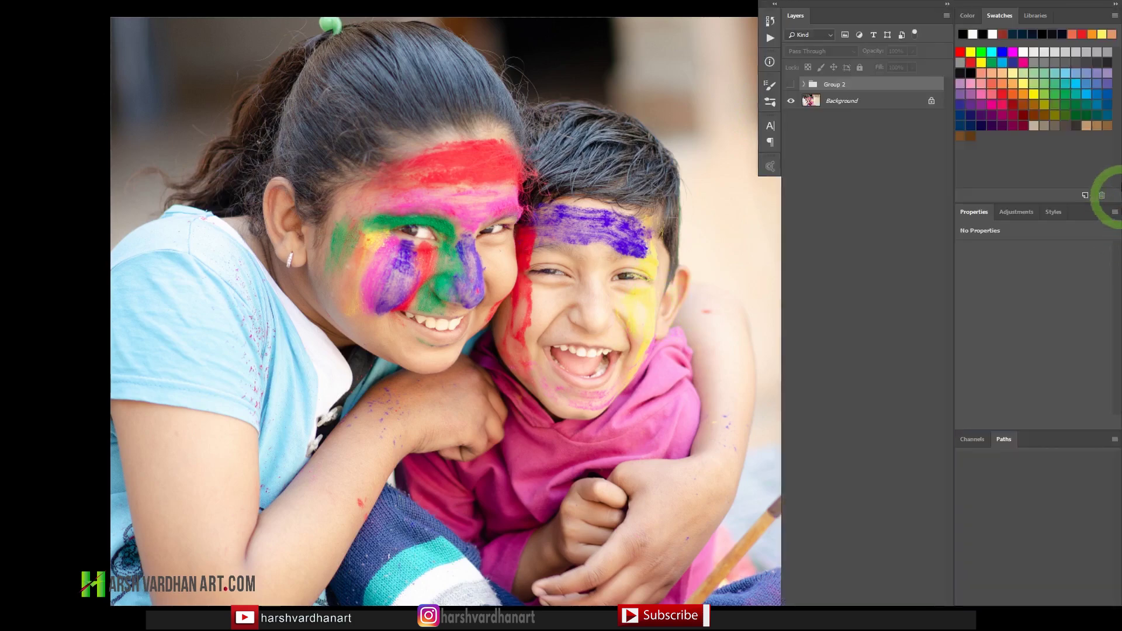
left_click(792, 86)
left_click(792, 85)
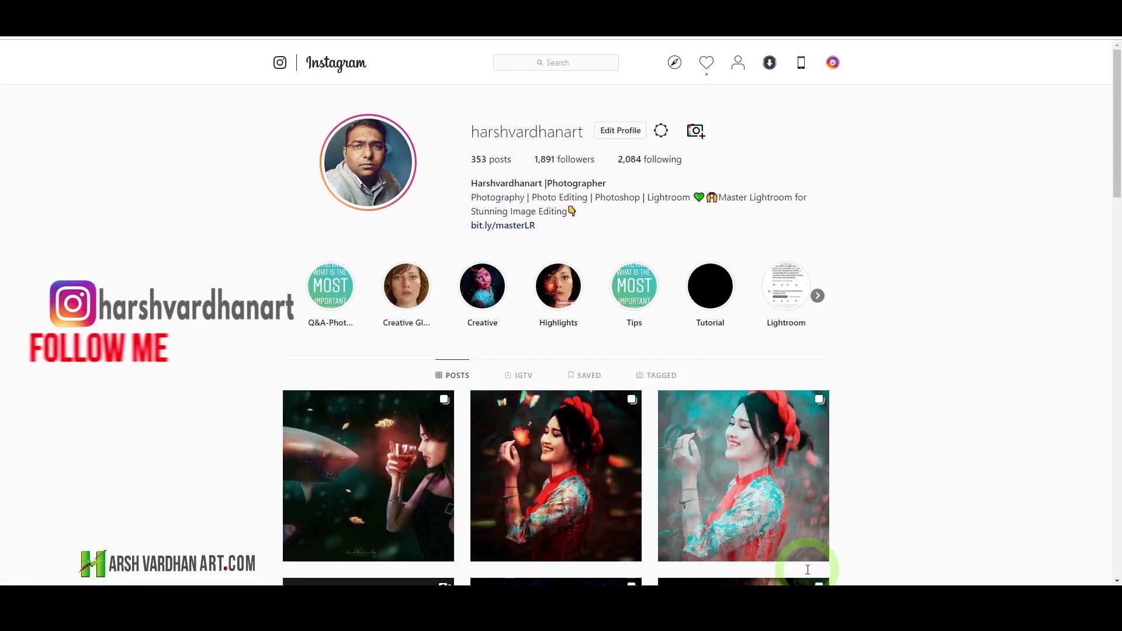
Switch to the photographer's Instagram profile and look through the grid of edited portrait posts.
scroll(806, 569, "down", 5)
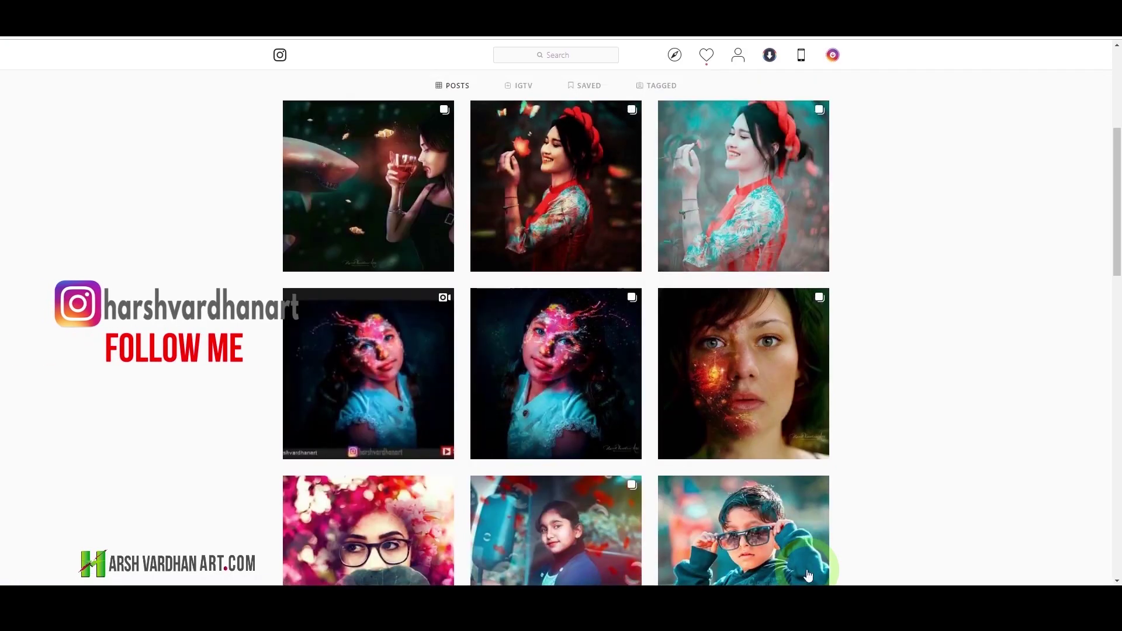
scroll(807, 570, "down", 3)
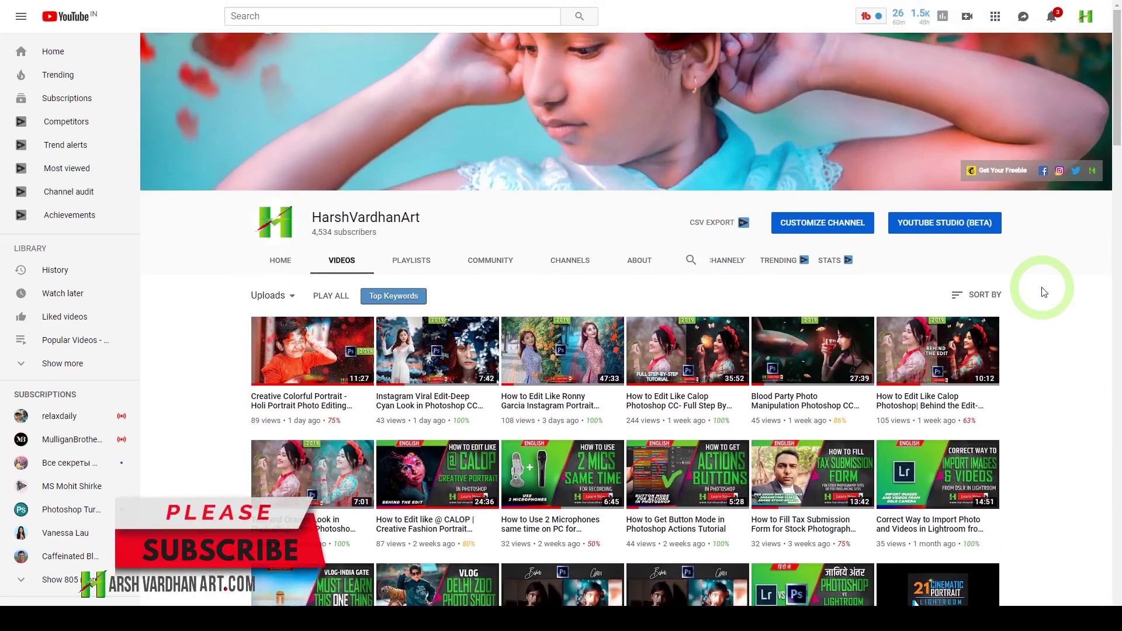
Switch to the YouTube channel's uploaded videos and browse the photo editing tutorials down to the year-old uploads.
scroll(1044, 292, "down", 4)
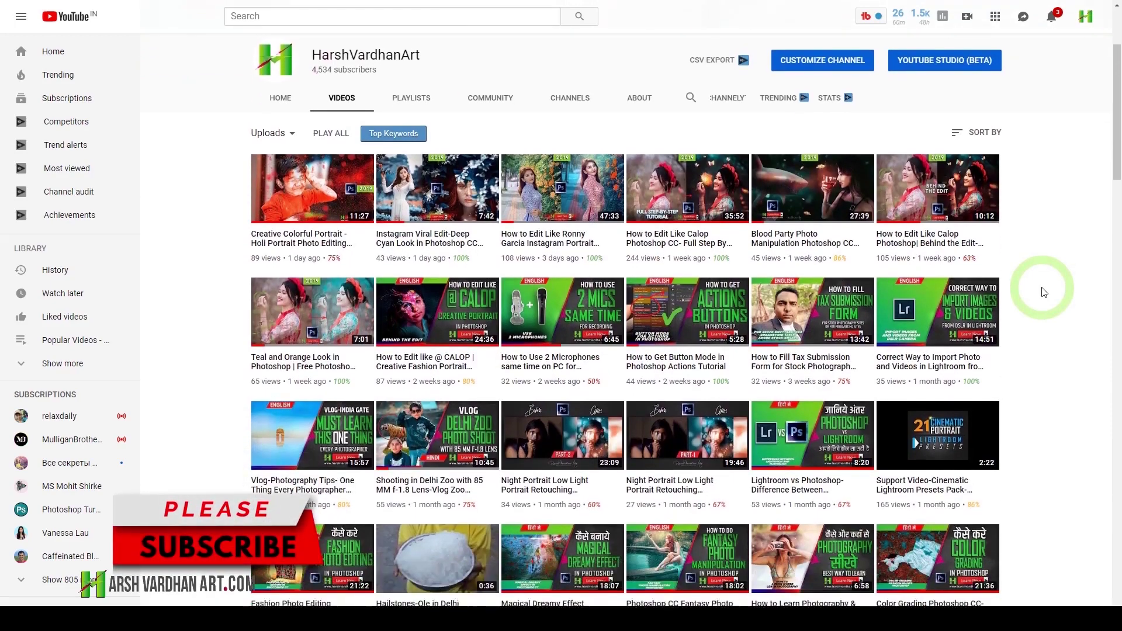
scroll(1044, 292, "down", 5)
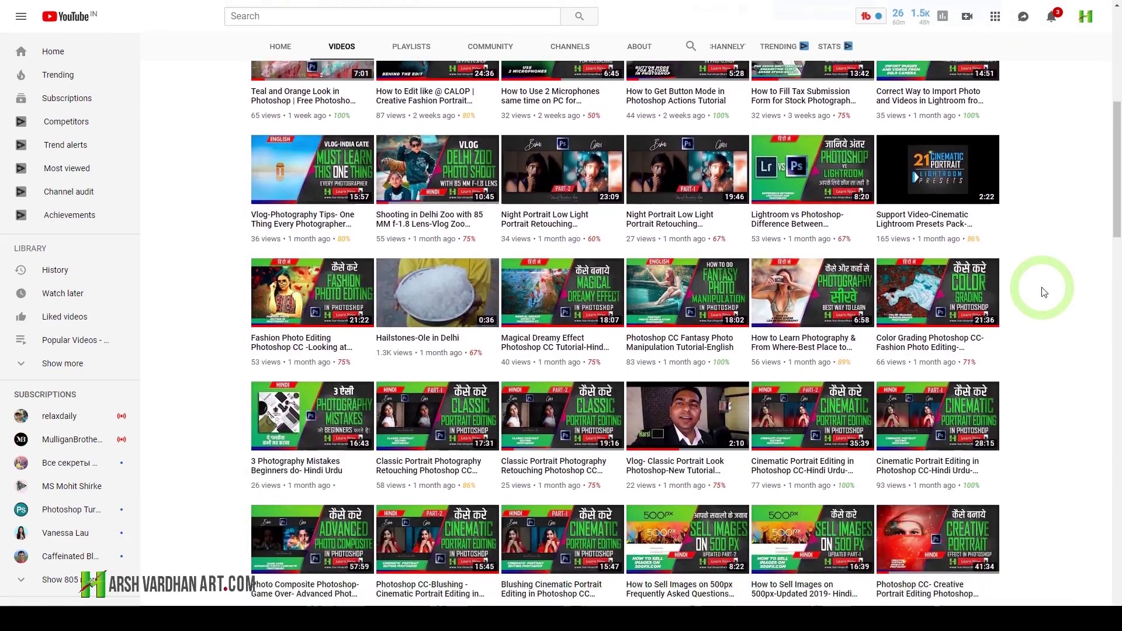
scroll(1044, 292, "down", 5)
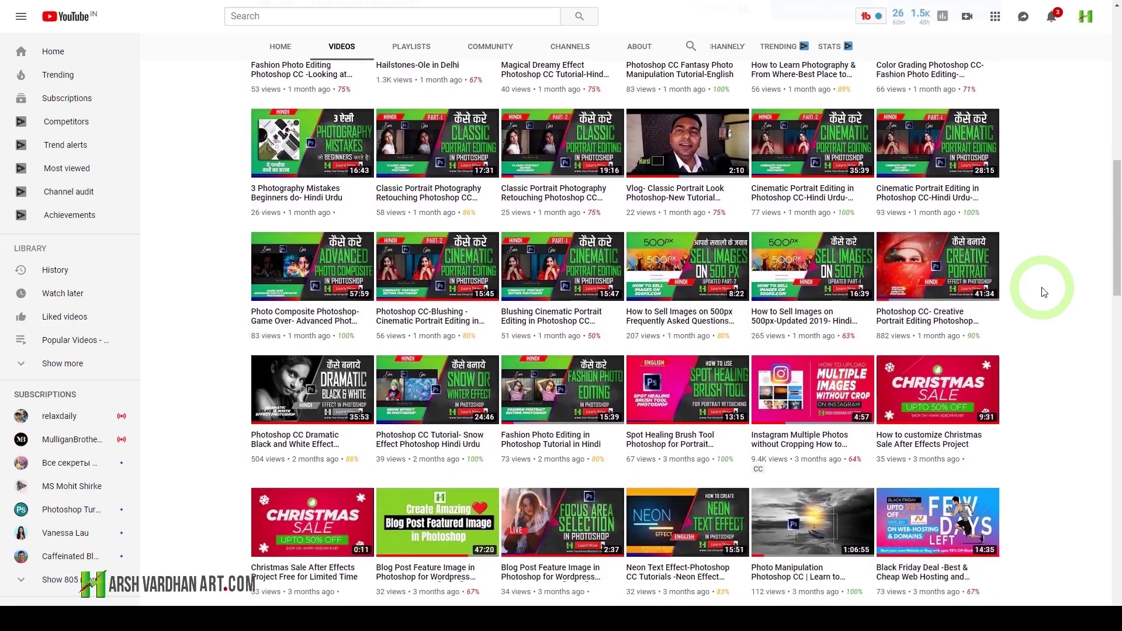
scroll(1045, 293, "down", 1)
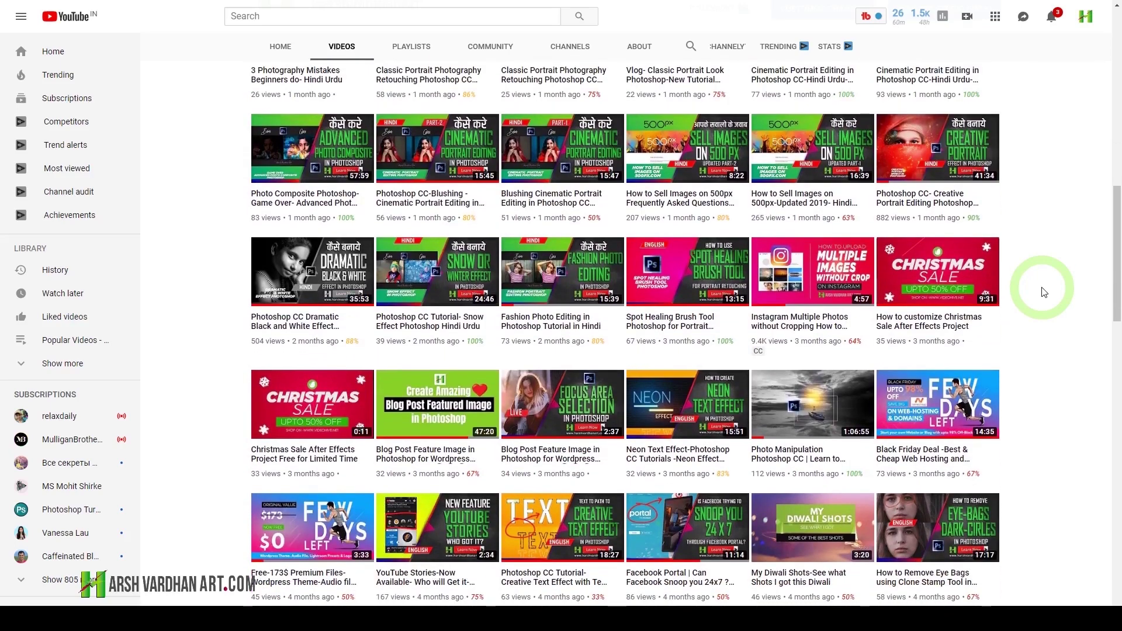
scroll(1044, 292, "down", 4)
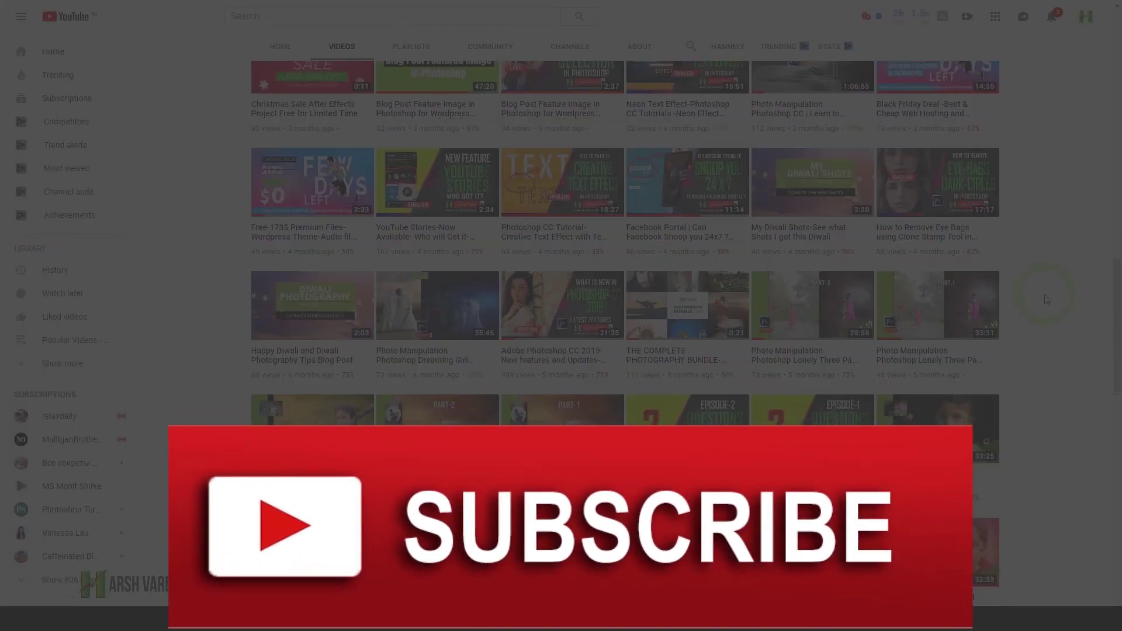
scroll(1046, 299, "down", 2)
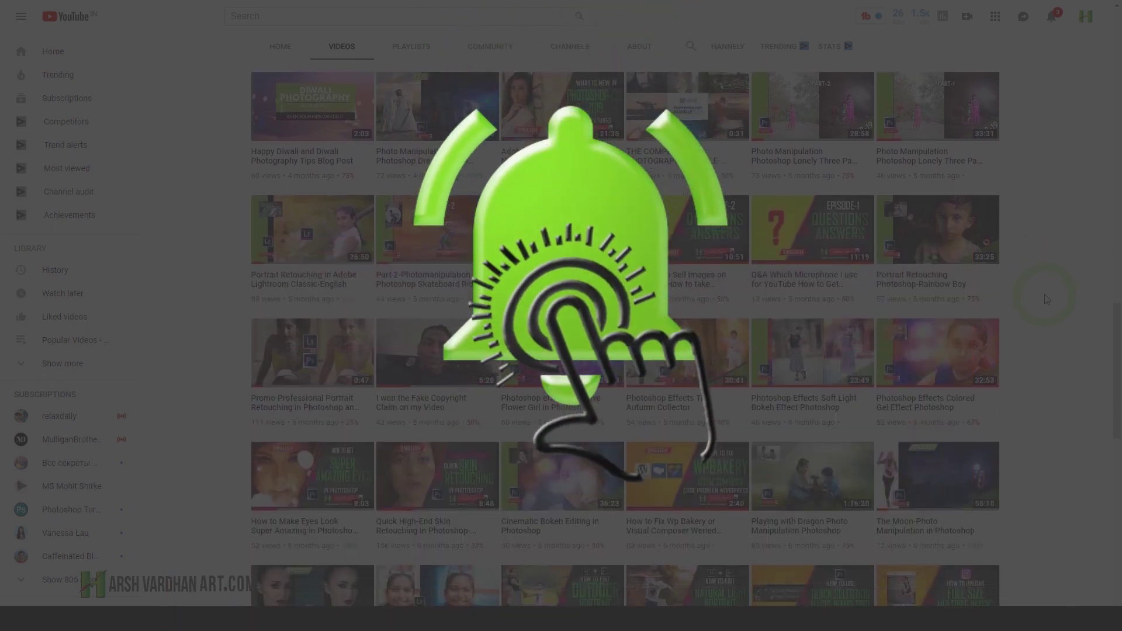
scroll(1046, 299, "down", 2)
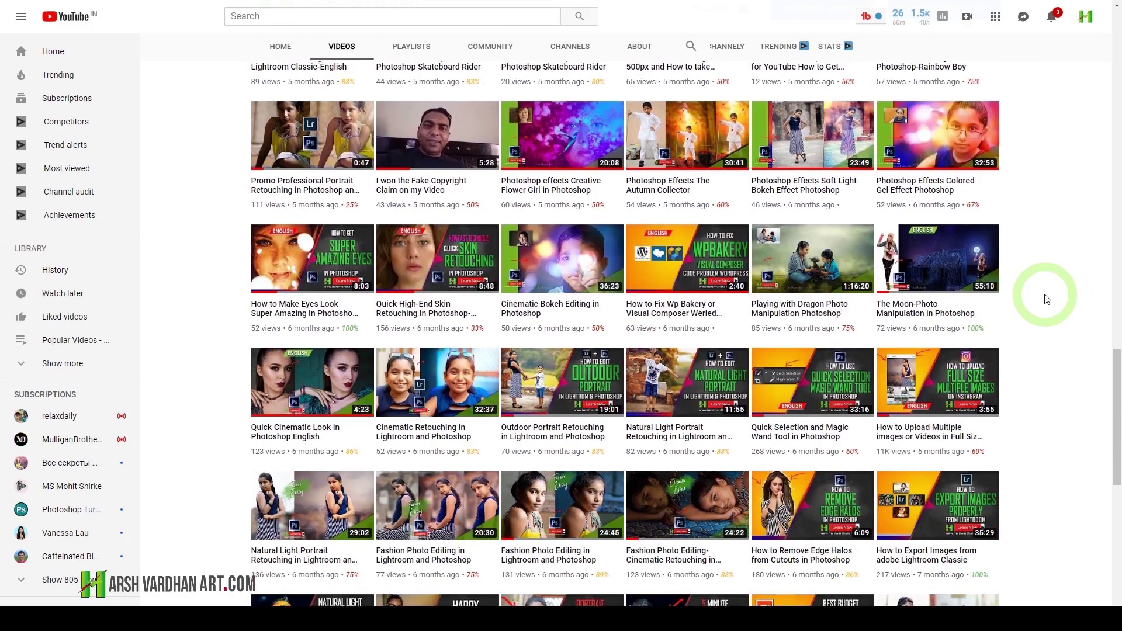
scroll(1046, 300, "down", 1)
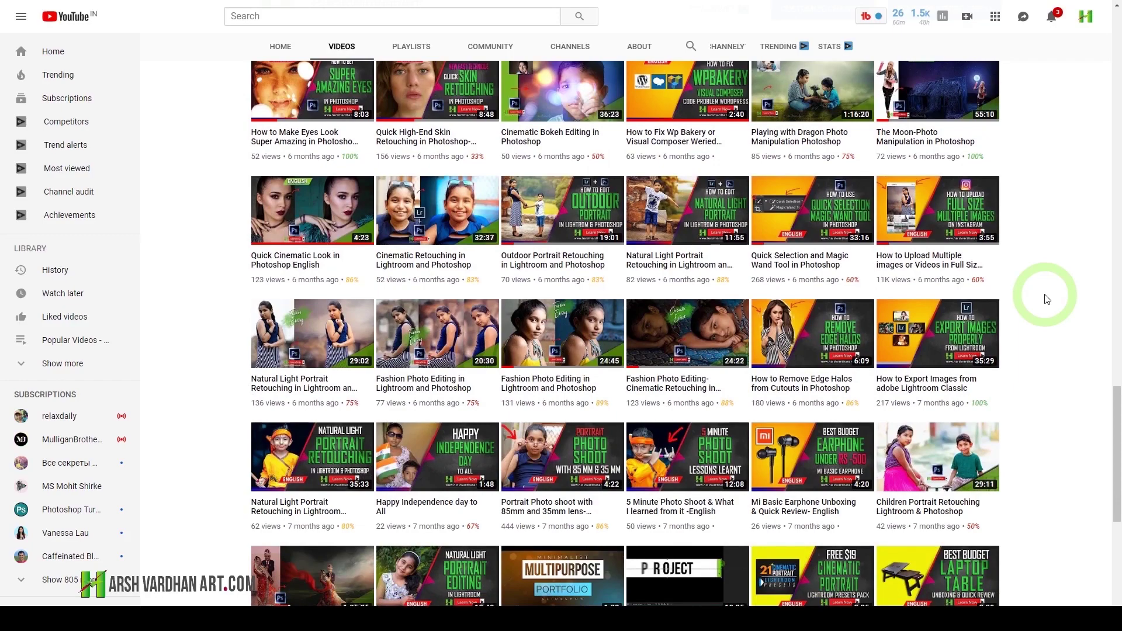
scroll(1046, 299, "down", 2)
scroll(1046, 299, "down", 2)
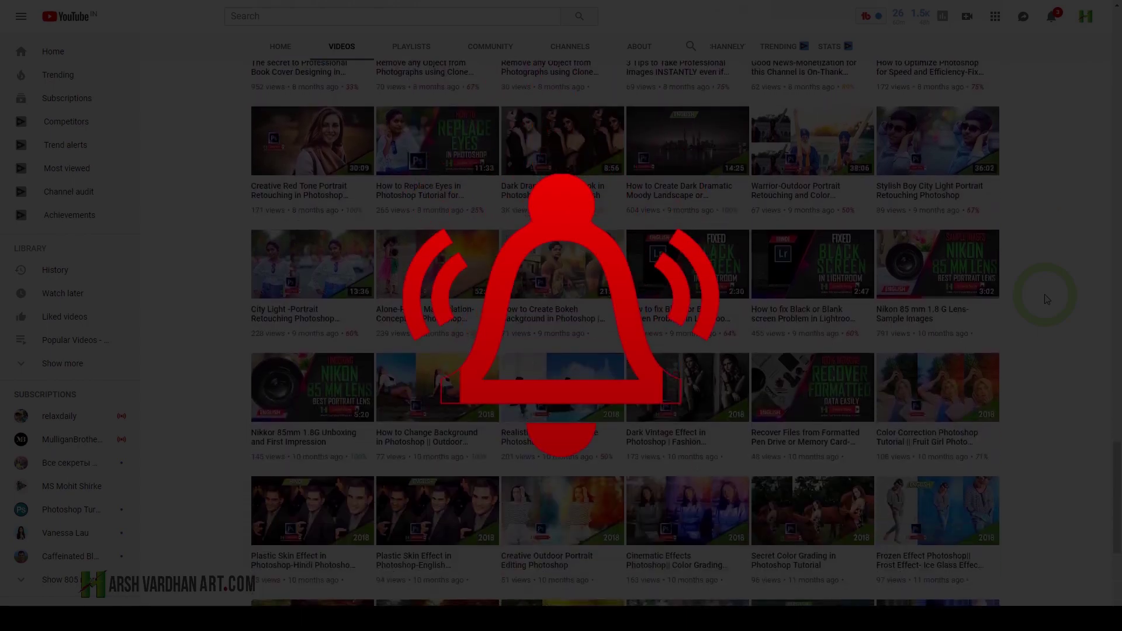
scroll(1046, 299, "down", 5)
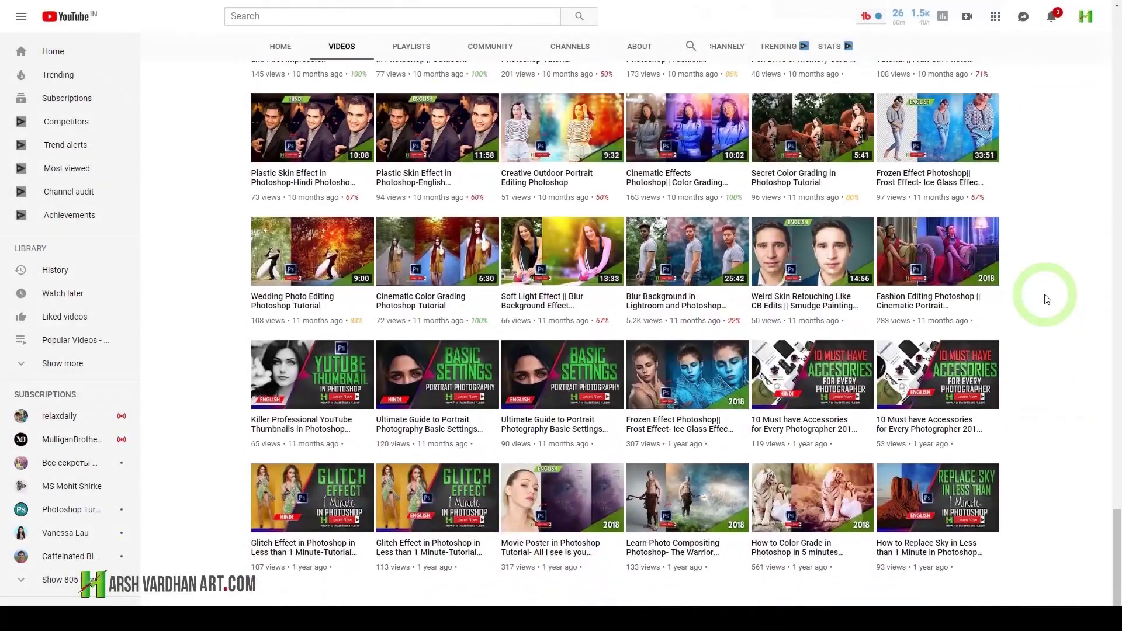